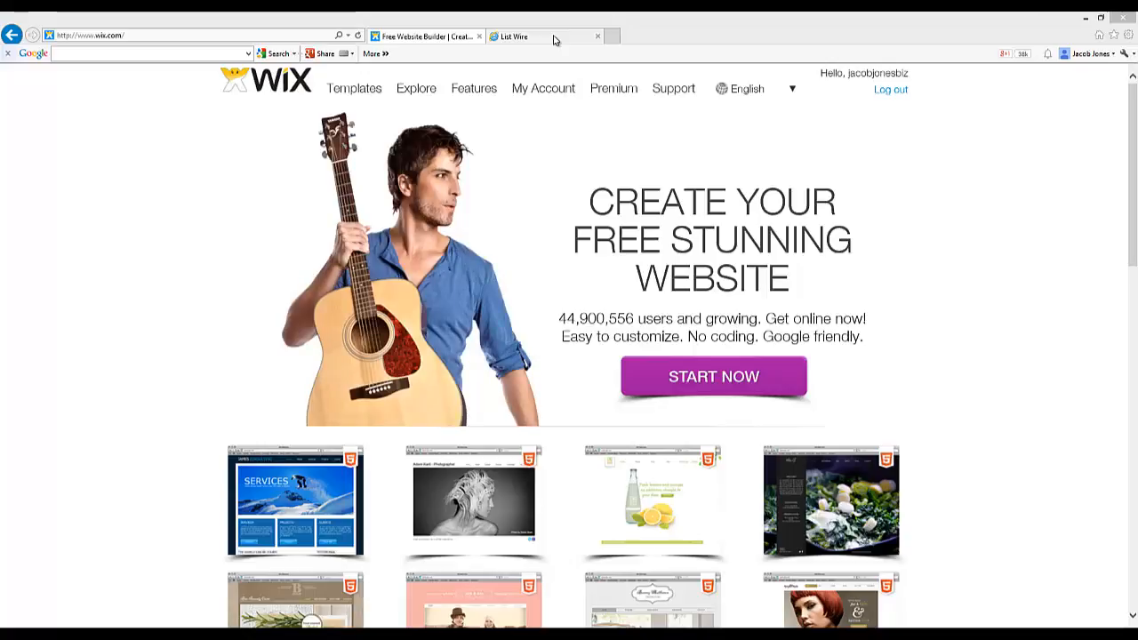
# Step: Go to My Account's Manage My Site page for the existing im-review site
pyautogui.click(553, 40)
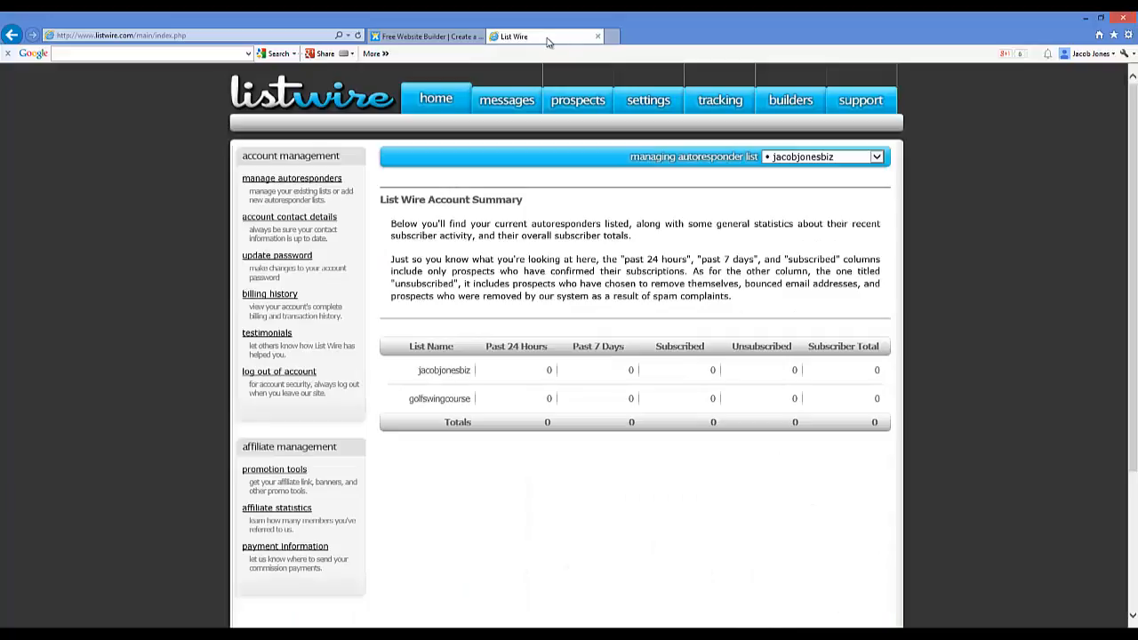
pyautogui.click(431, 37)
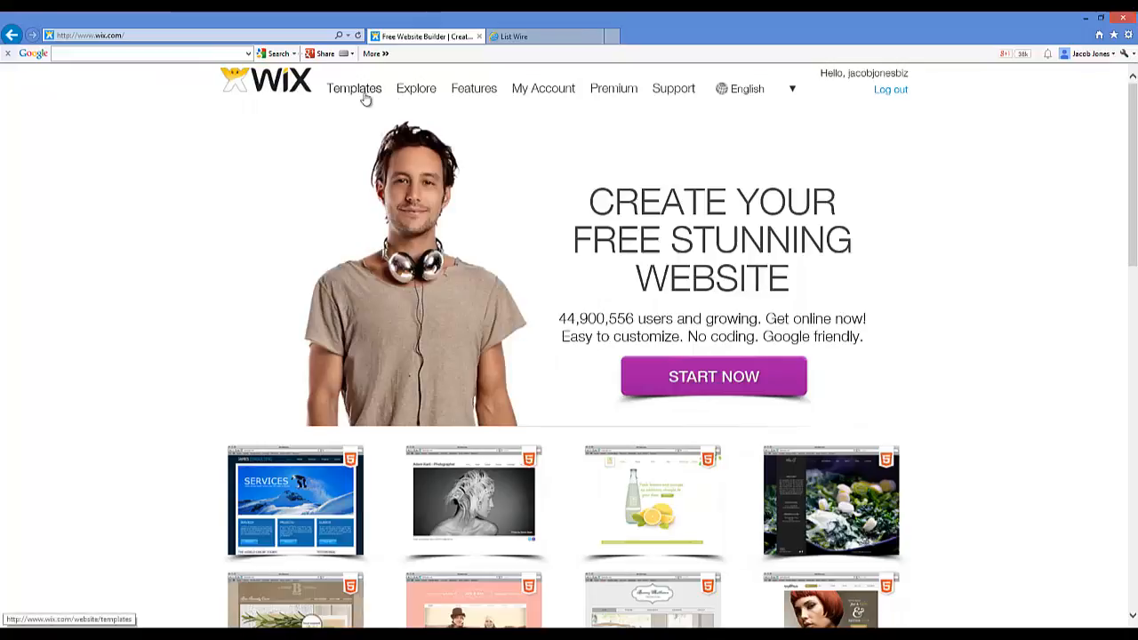
pyautogui.click(685, 380)
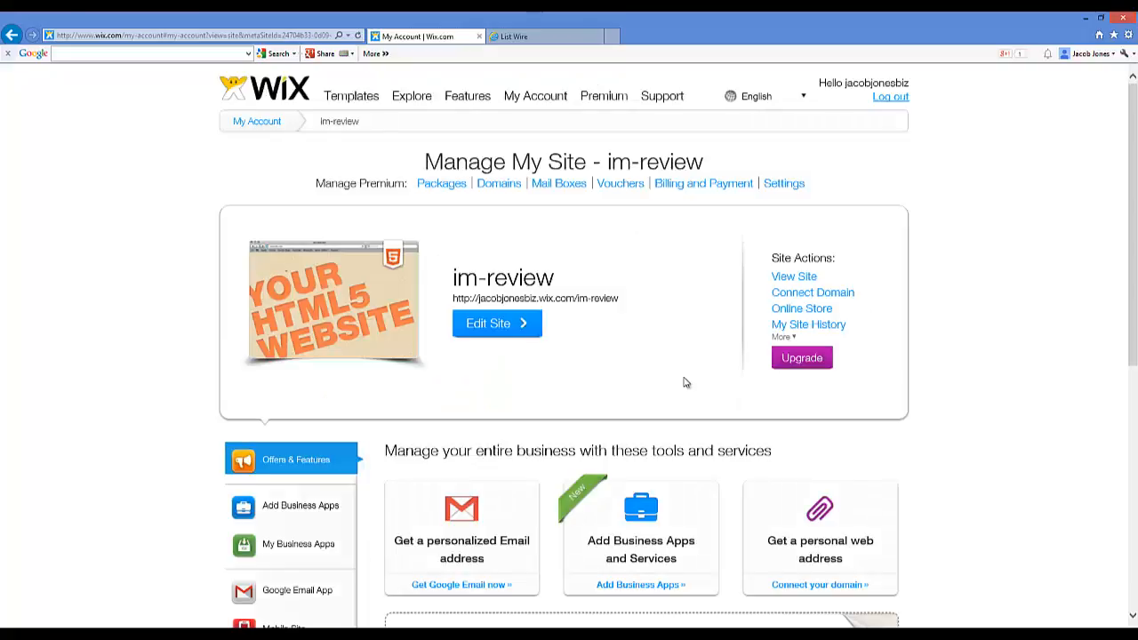
pyautogui.scroll(-3, 613, 236)
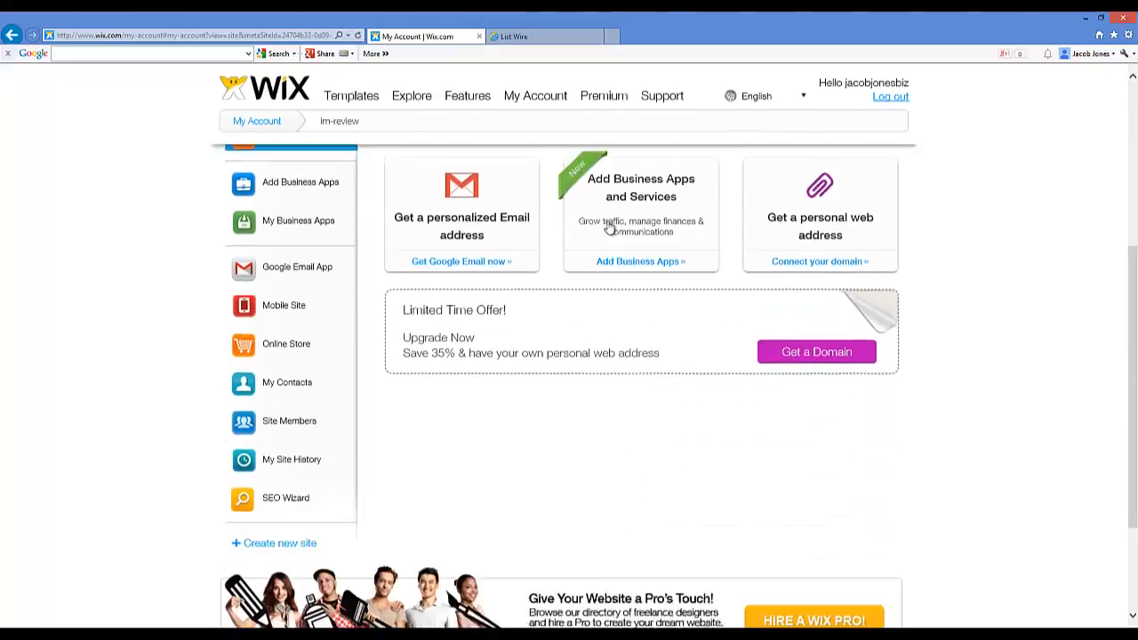
pyautogui.scroll(3, 610, 228)
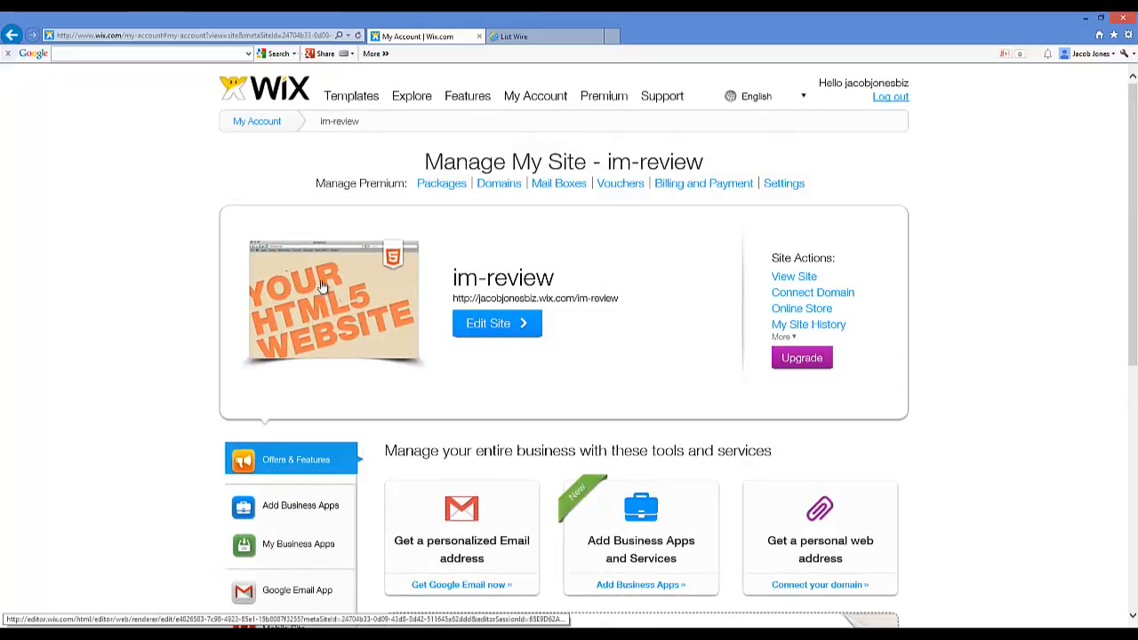
pyautogui.moveTo(396, 313)
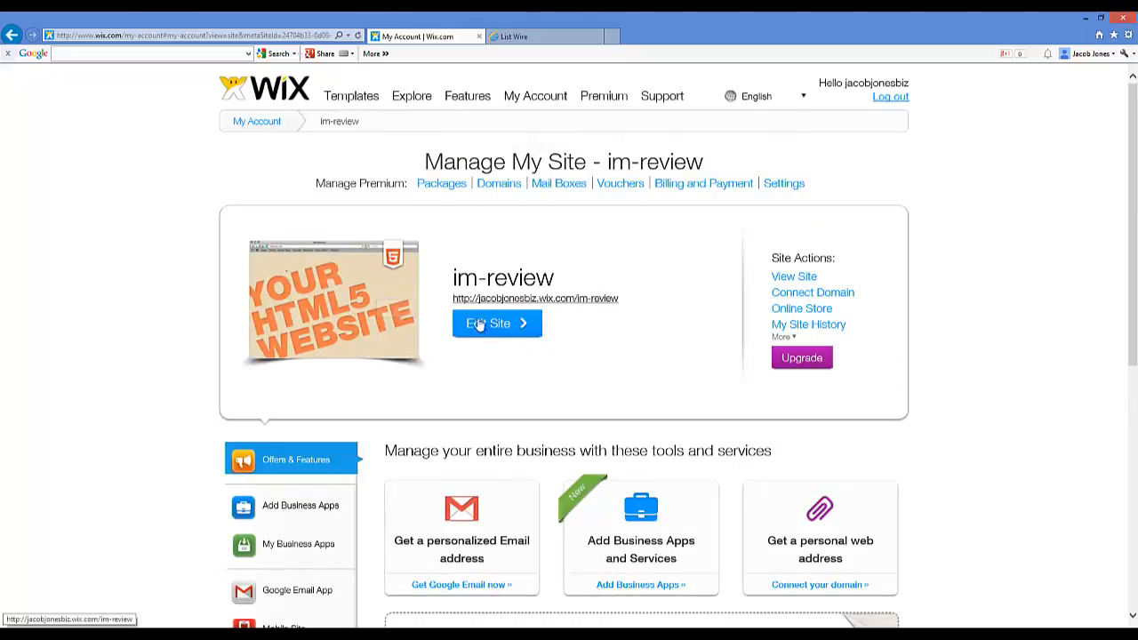
# Step: Filter the Templates gallery to the Personal category's One-Pager templates
pyautogui.click(339, 103)
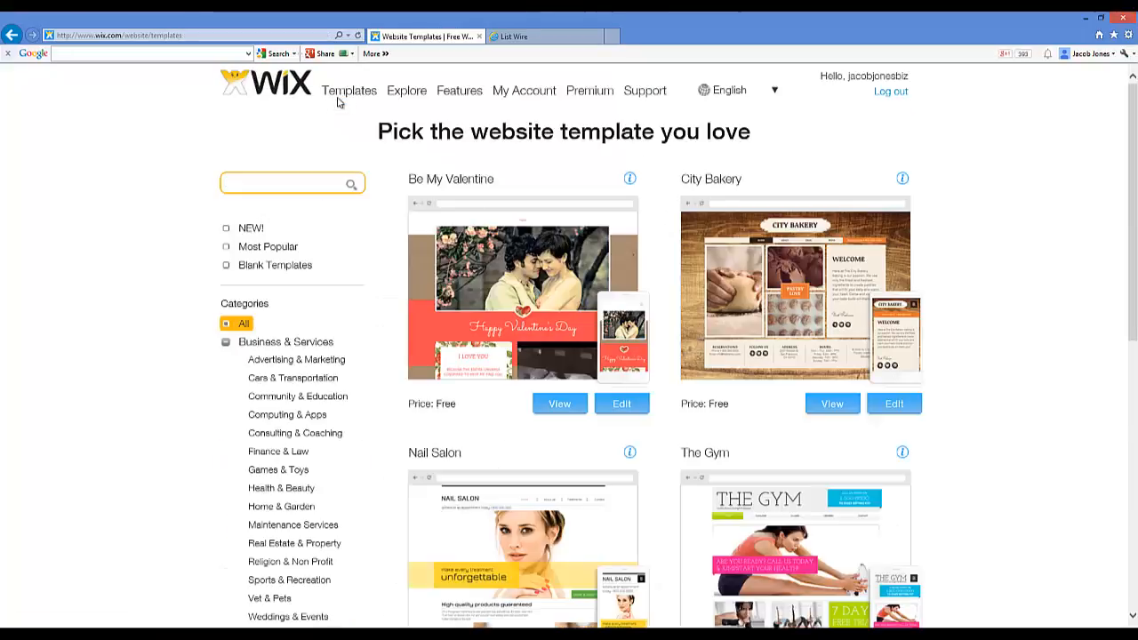
pyautogui.scroll(-2, 604, 176)
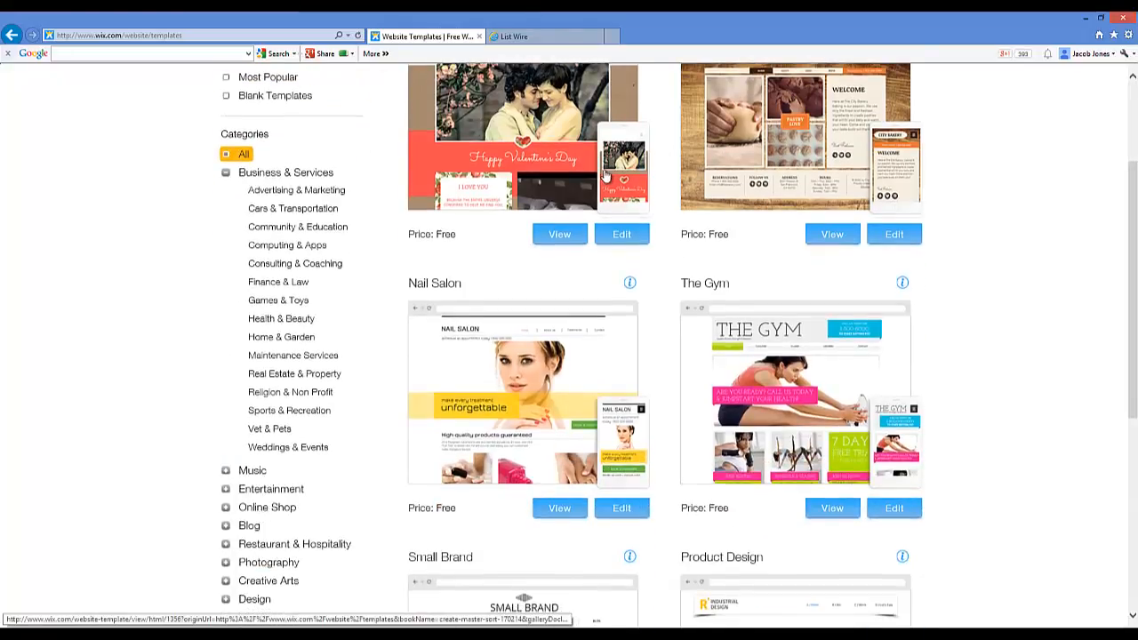
pyautogui.scroll(-1, 195, 218)
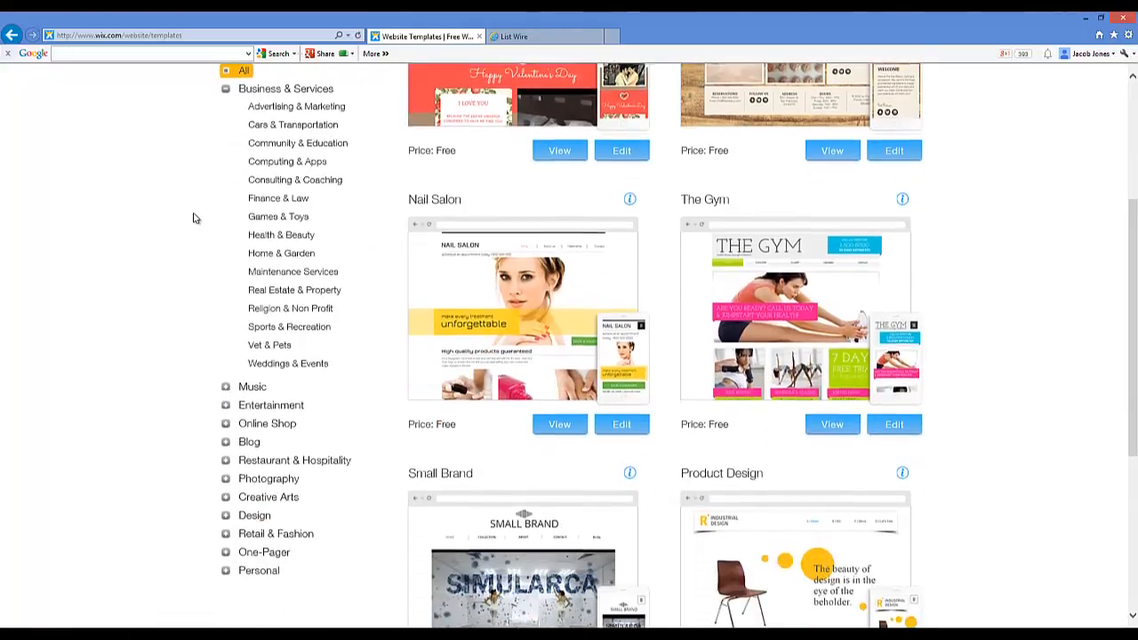
pyautogui.scroll(-2, 193, 218)
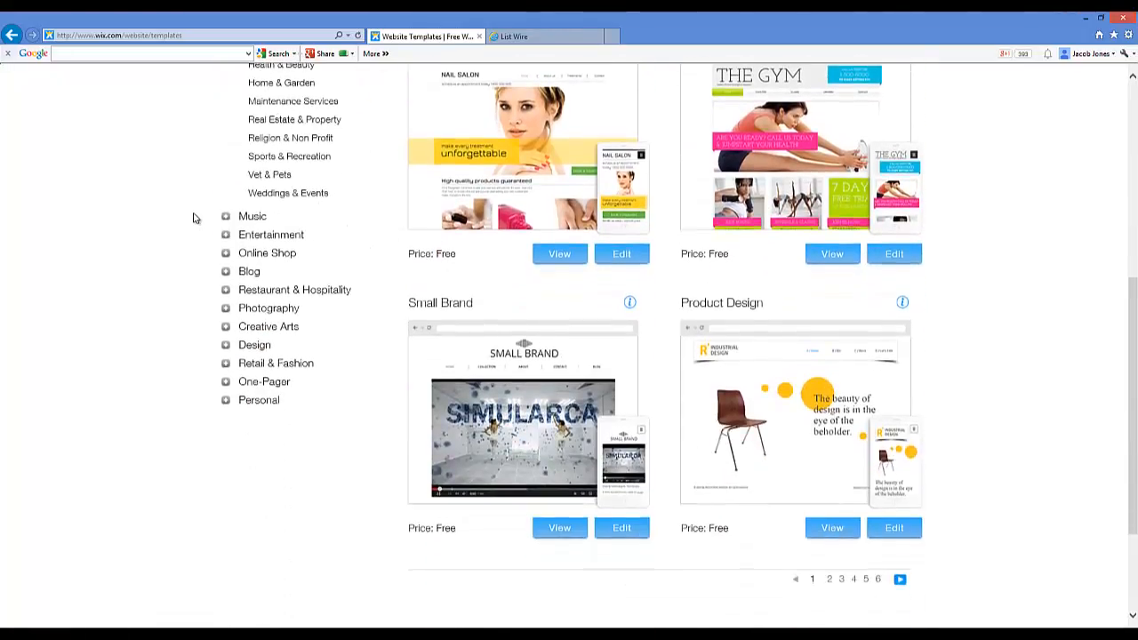
pyautogui.click(228, 403)
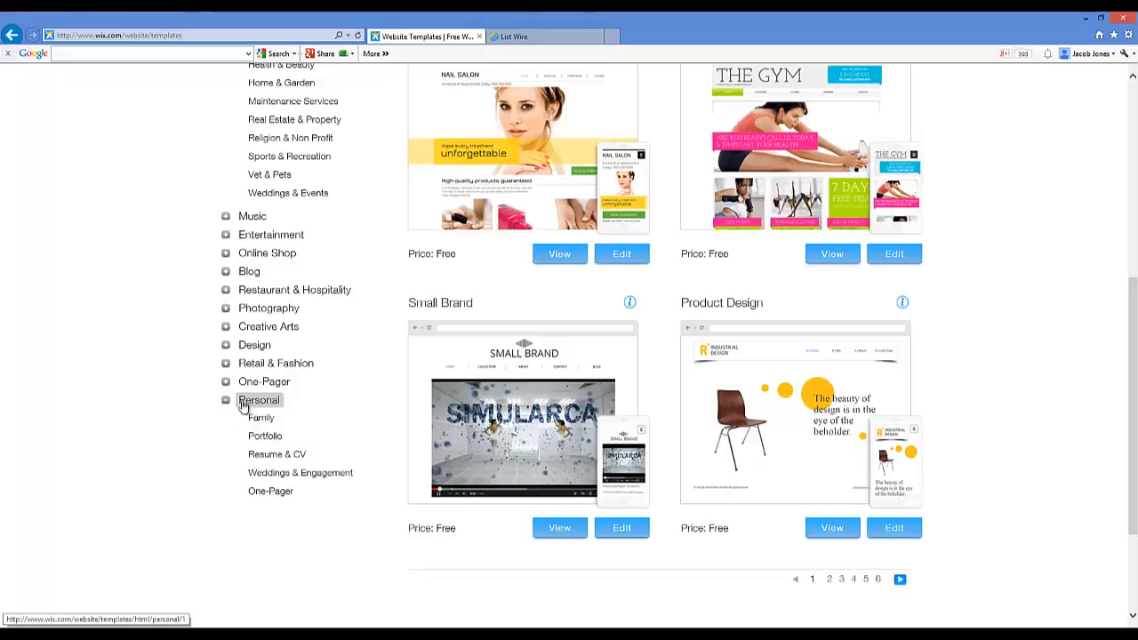
pyautogui.click(270, 494)
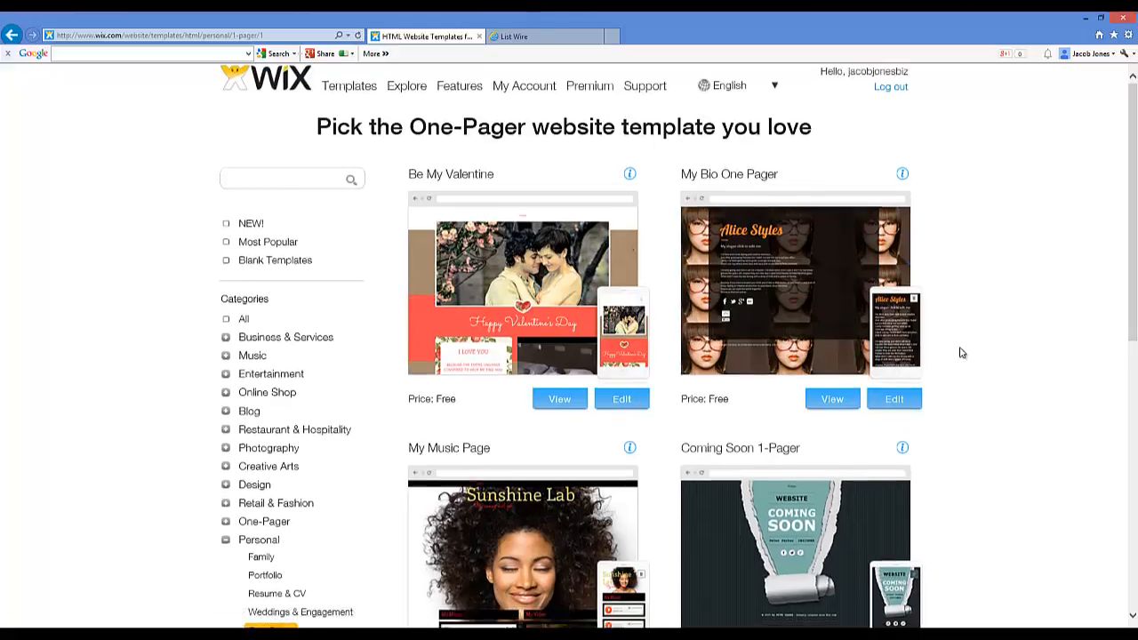
# Step: Page through the One-Pager templates to page 3
pyautogui.scroll(-3, 959, 351)
pyautogui.scroll(-3, 960, 353)
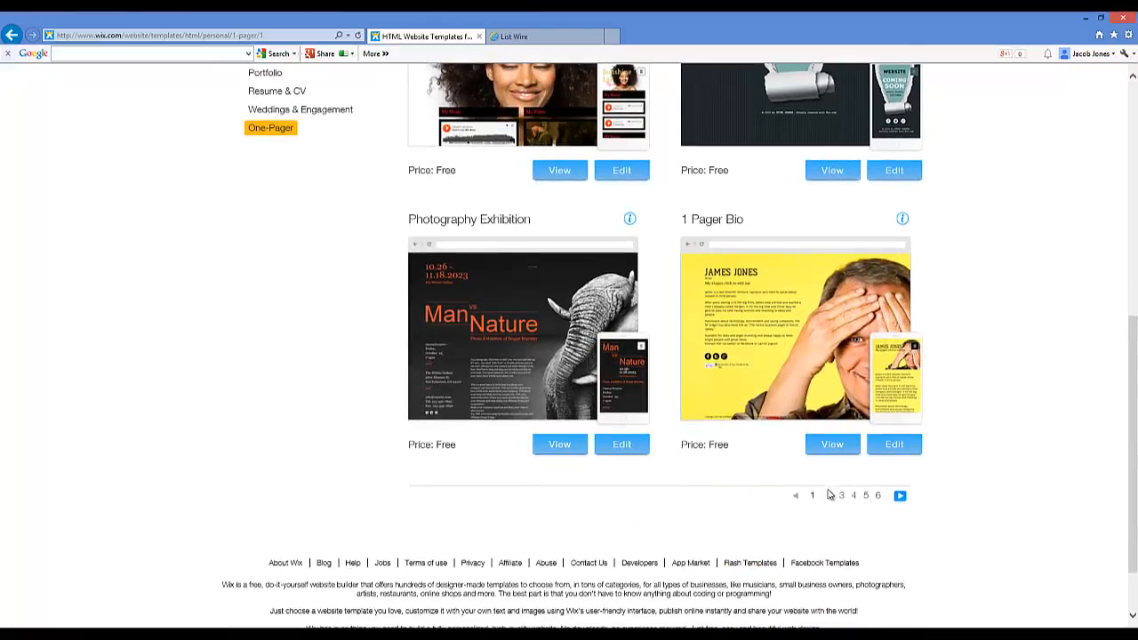
pyautogui.click(828, 496)
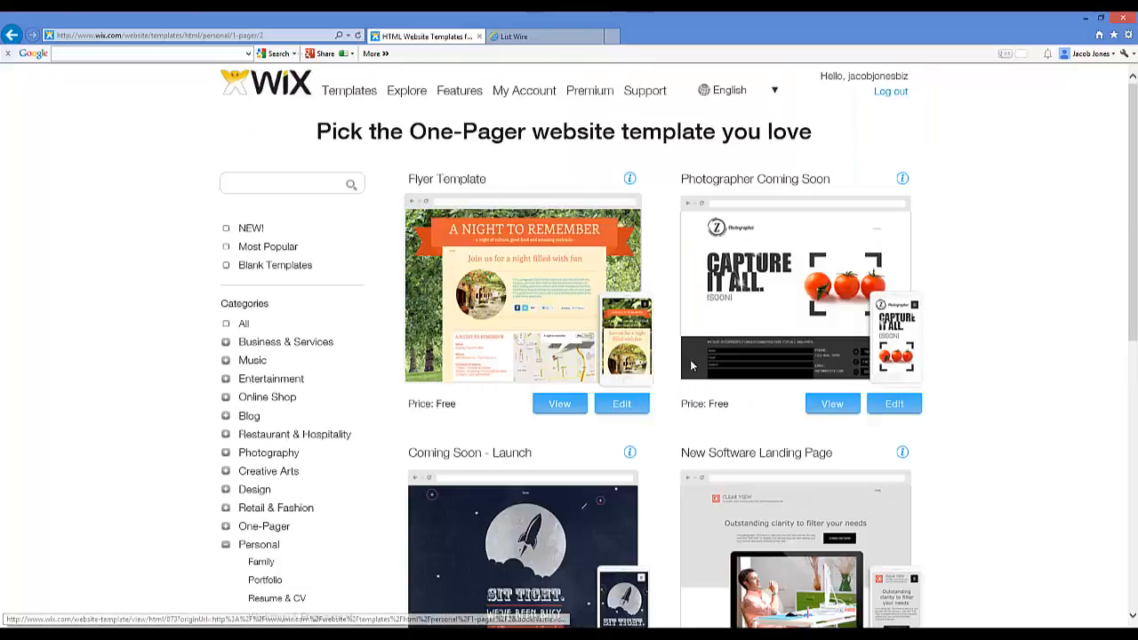
pyautogui.scroll(-3, 718, 365)
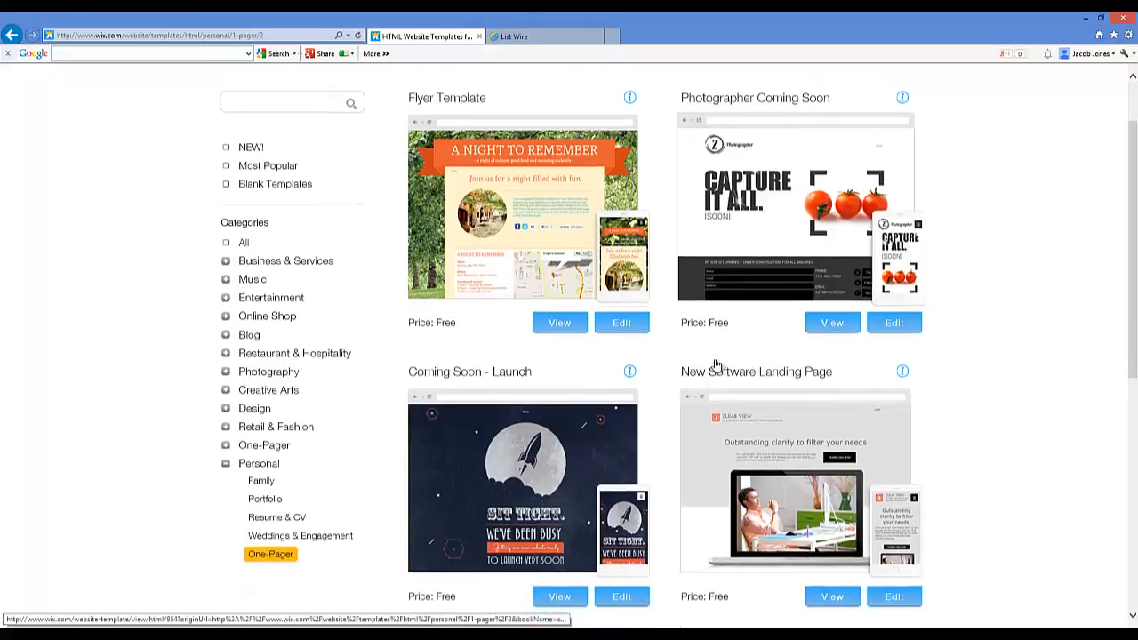
pyautogui.scroll(-3, 714, 363)
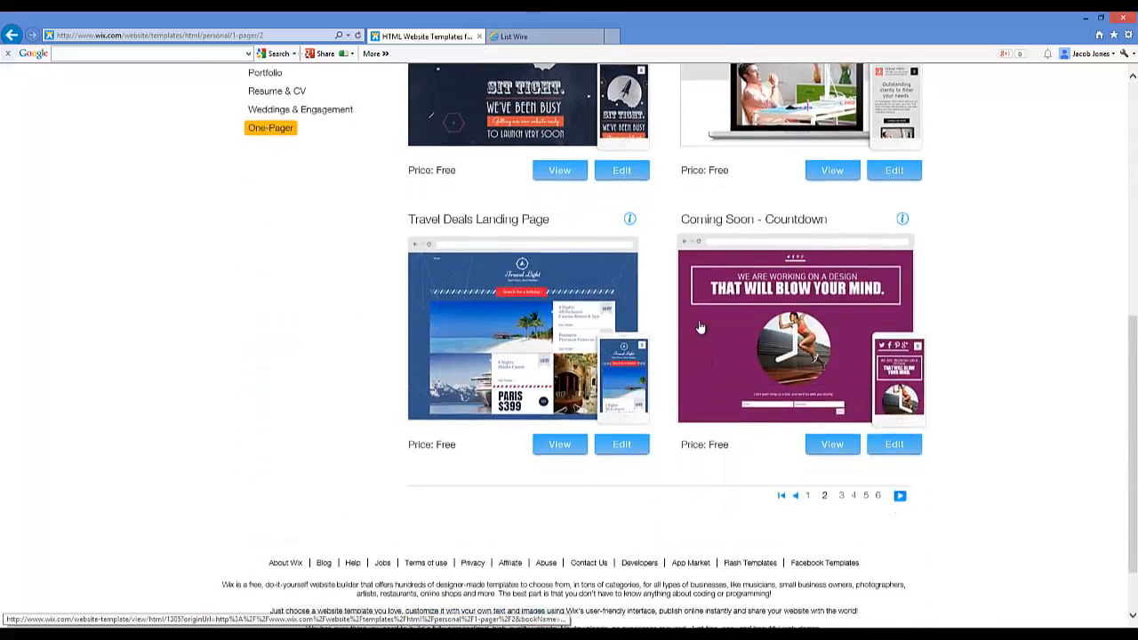
pyautogui.scroll(2, 697, 325)
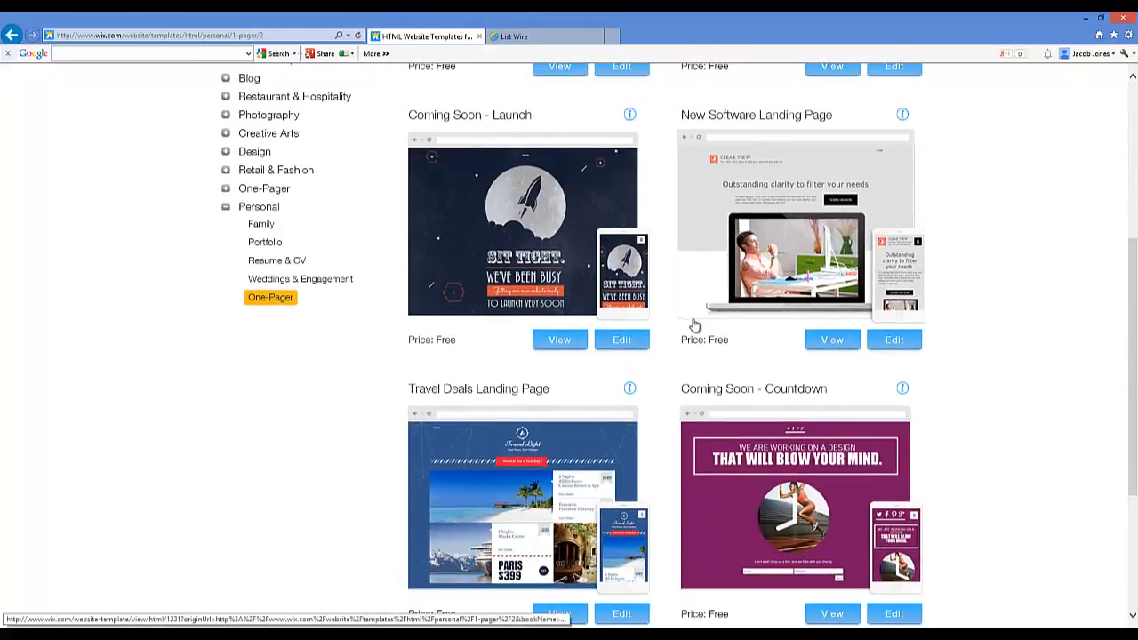
pyautogui.scroll(-1, 737, 309)
pyautogui.scroll(-1, 734, 306)
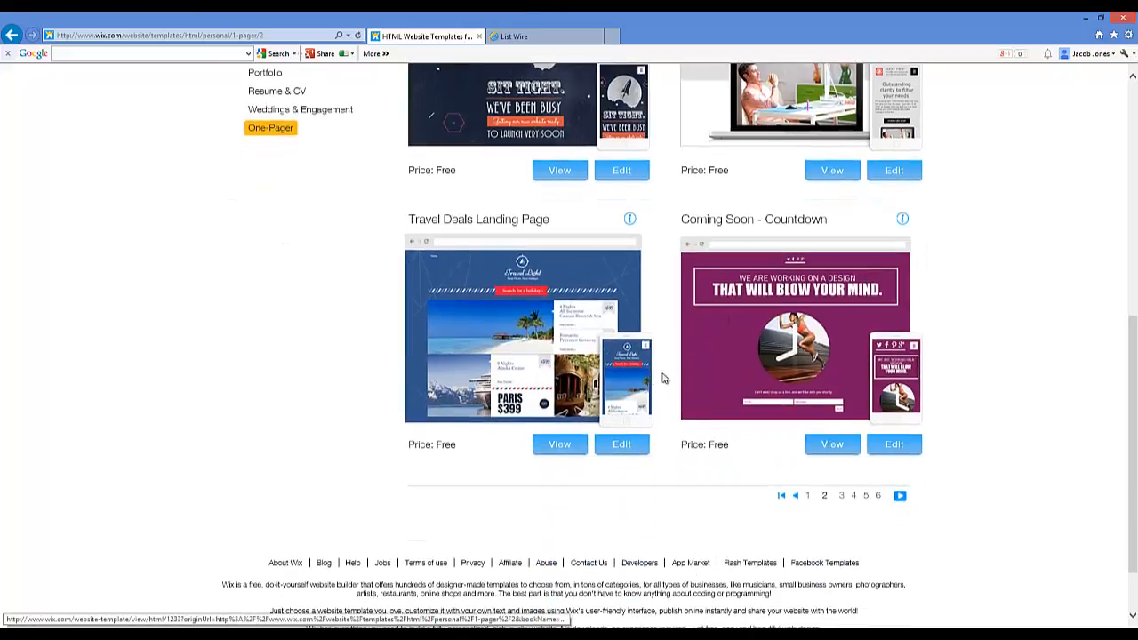
pyautogui.click(841, 495)
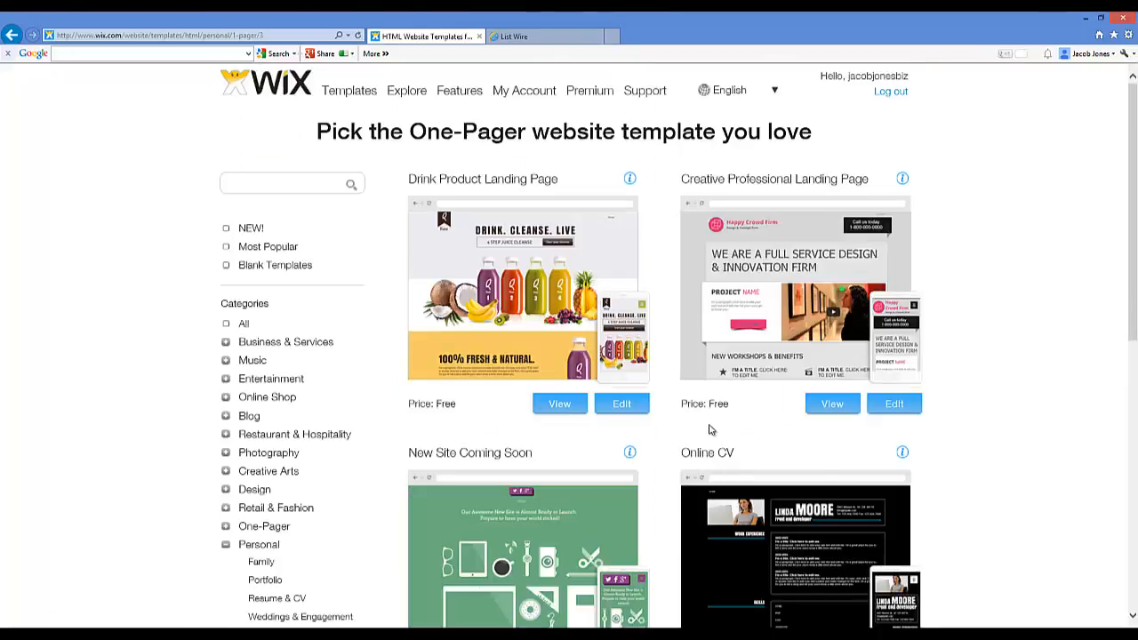
# Step: Open a live preview of the Online Business Card template
pyautogui.scroll(-5, 693, 400)
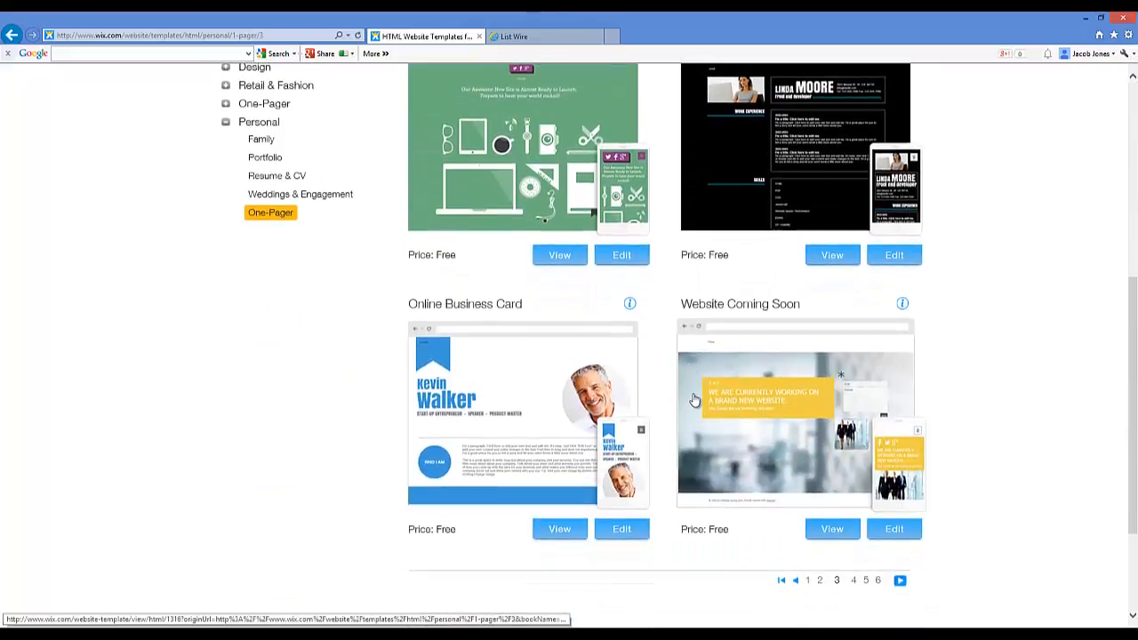
pyautogui.scroll(-1, 694, 402)
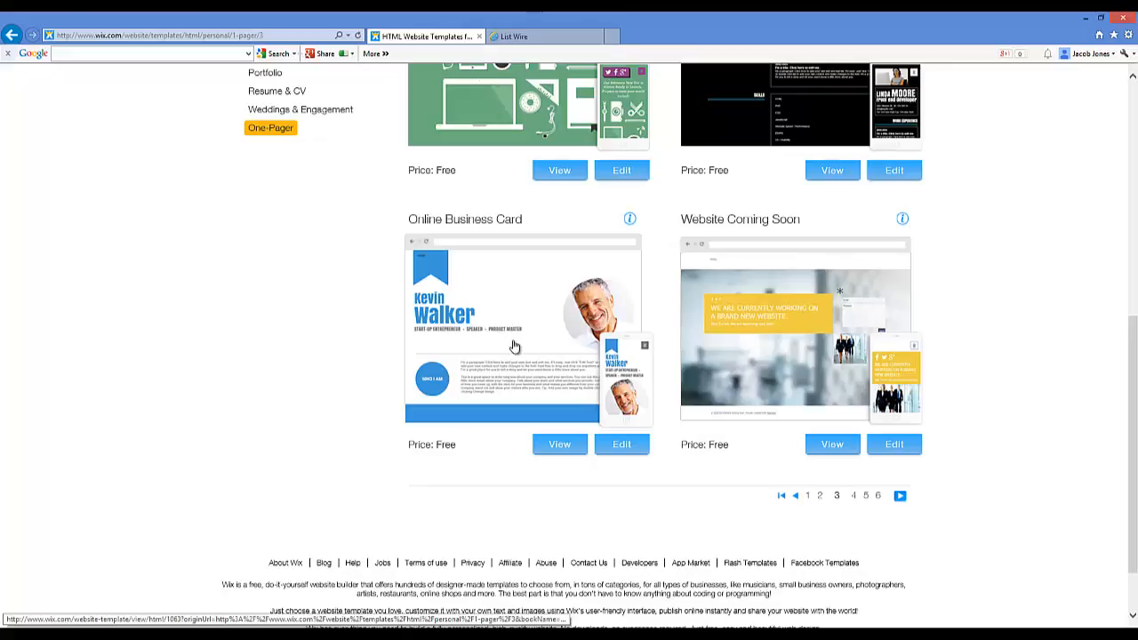
pyautogui.scroll(-1, 516, 327)
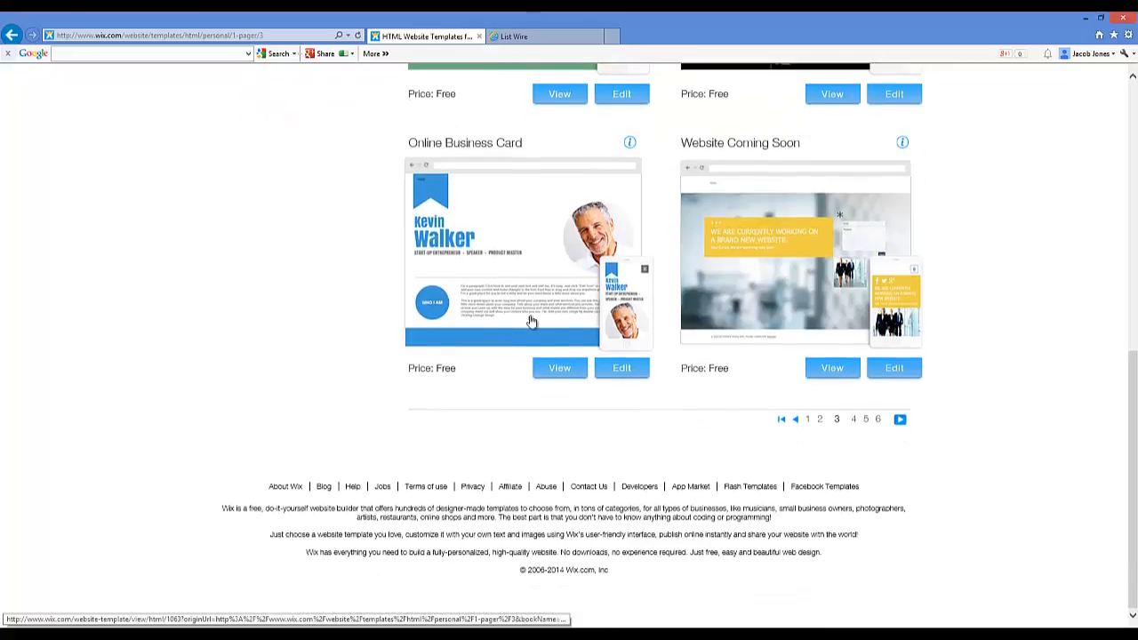
pyautogui.click(560, 368)
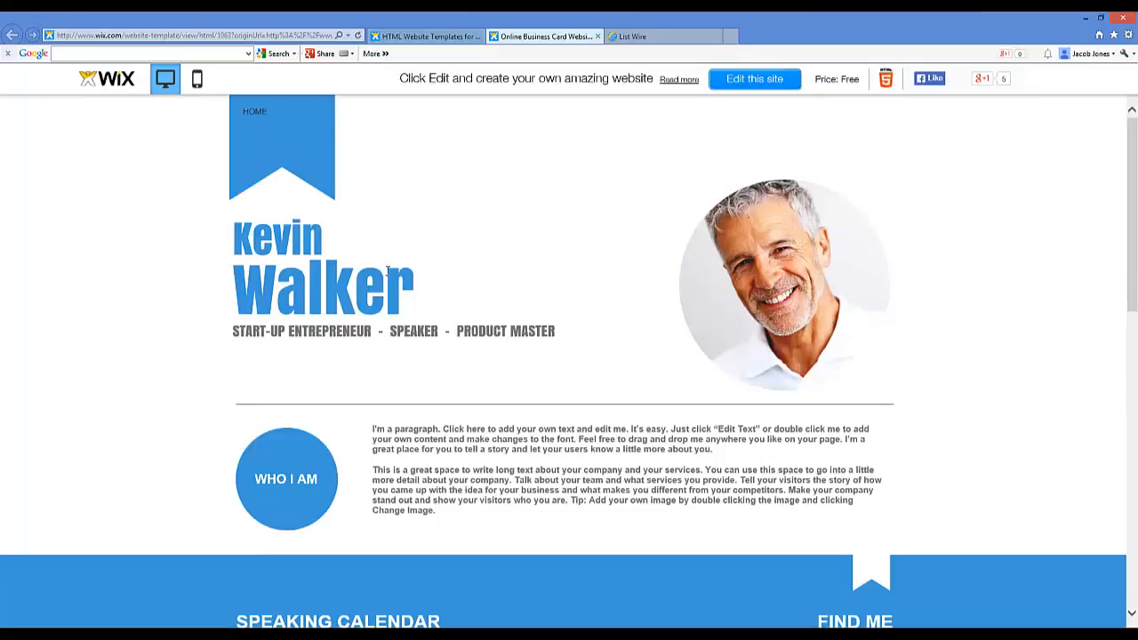
# Step: Look over the Online Business Card preview, then close it to return to template page 3
pyautogui.scroll(-1, 417, 293)
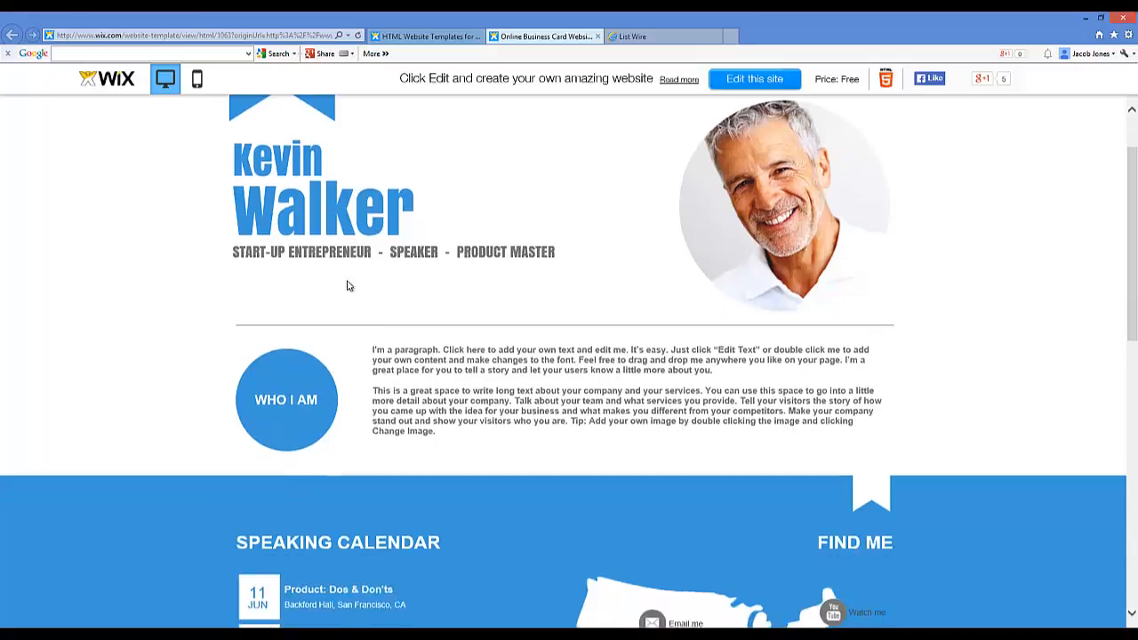
pyautogui.scroll(-8, 340, 175)
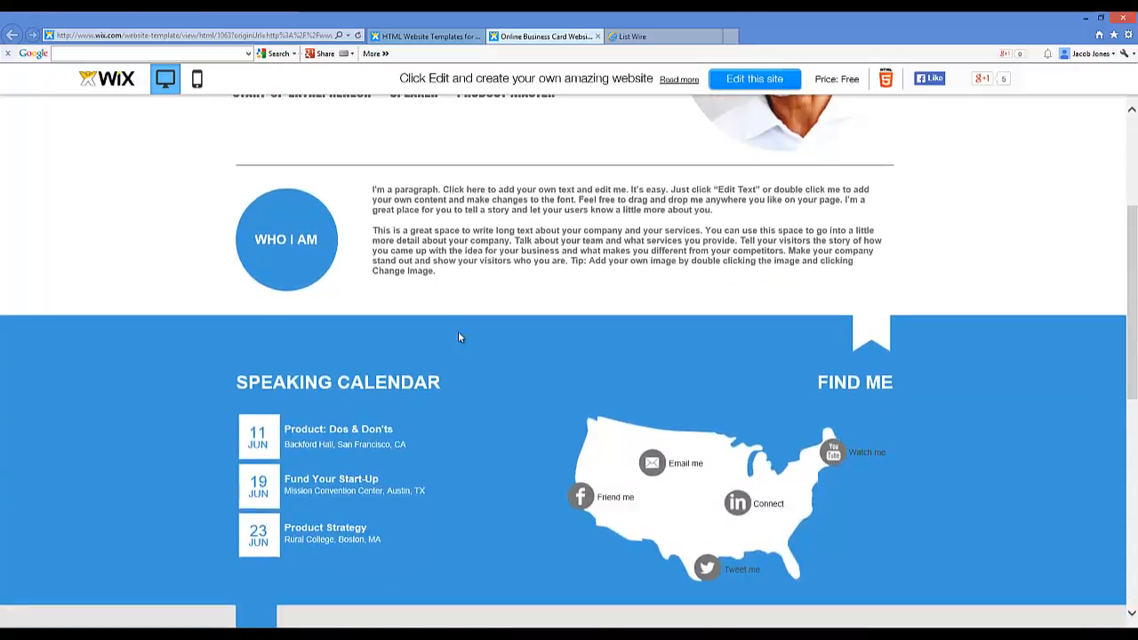
pyautogui.scroll(15, 495, 375)
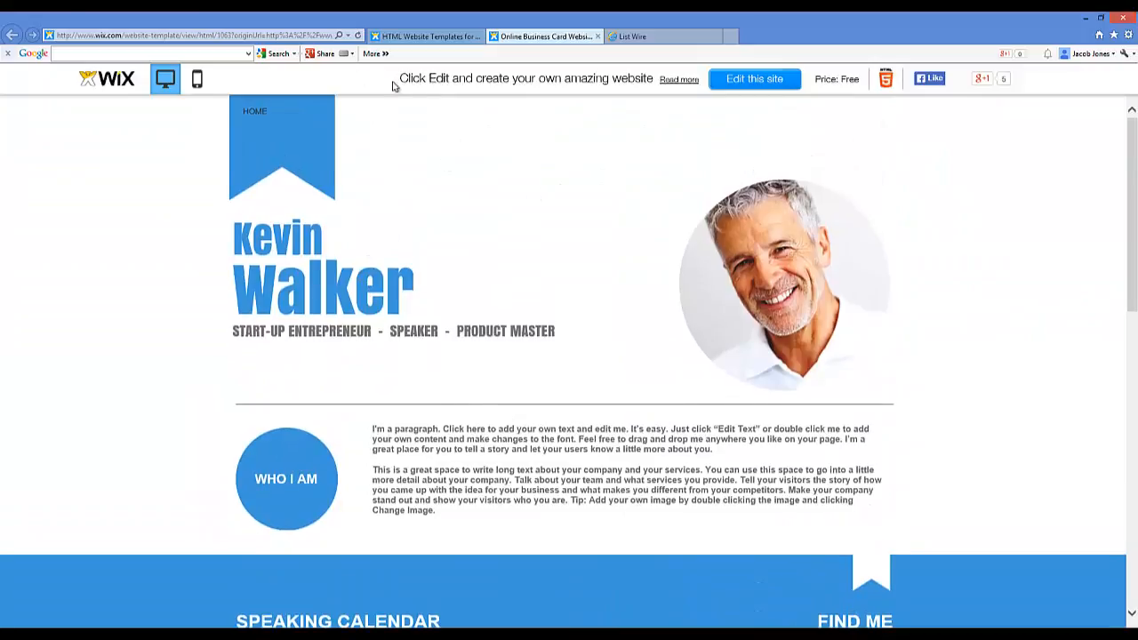
pyautogui.click(597, 37)
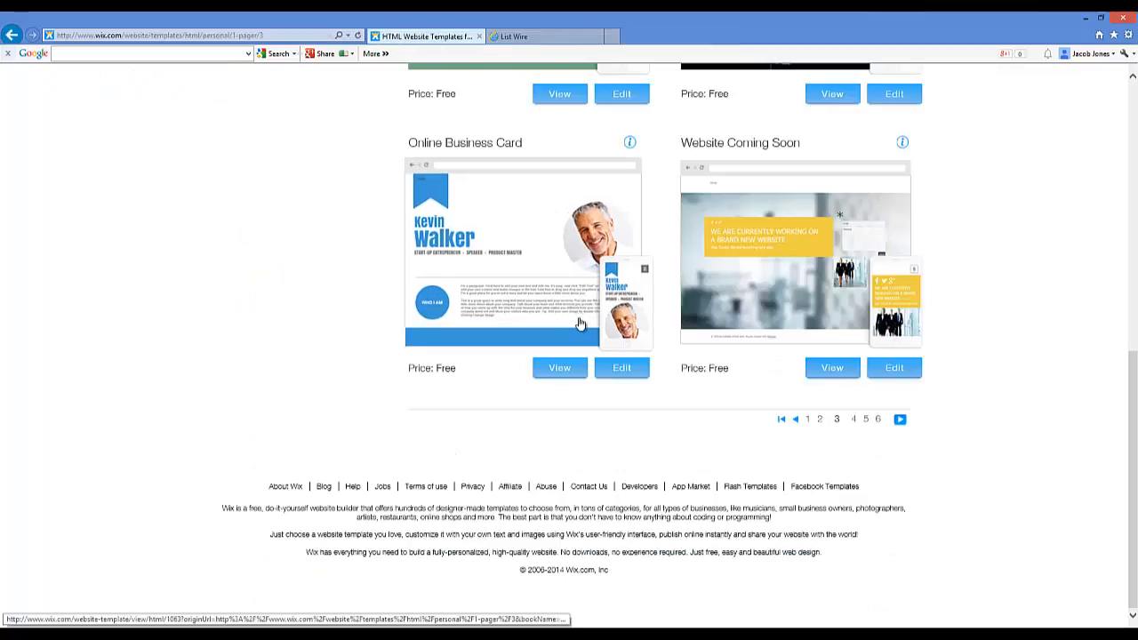
# Step: Load the Online Business Card template into the Wix HTML Editor
pyautogui.click(621, 370)
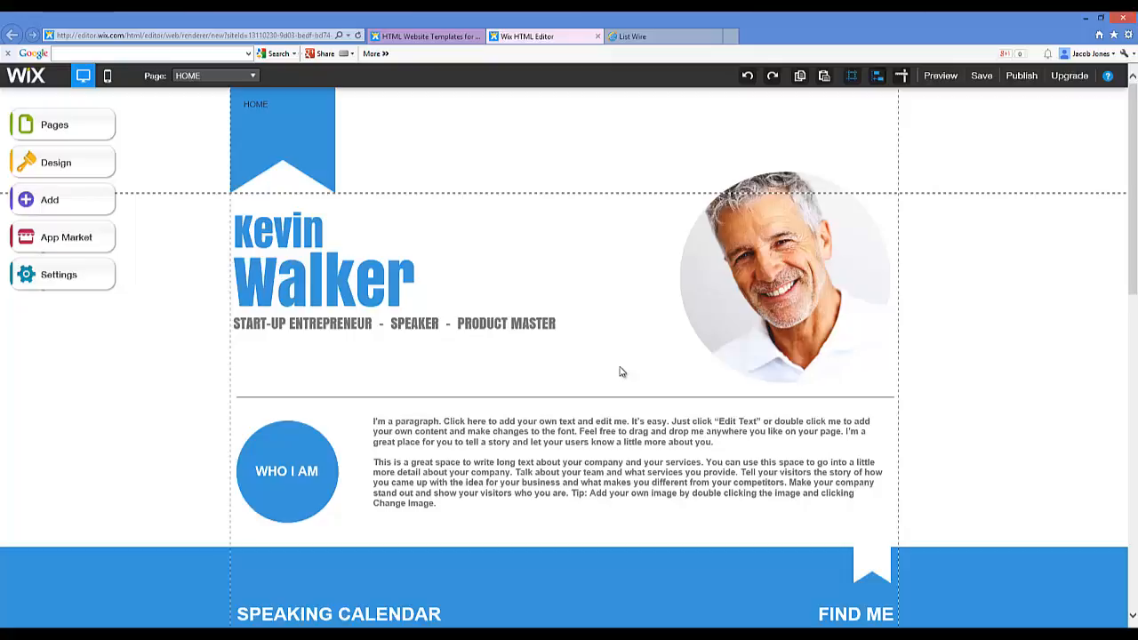
# Step: Delete the circular portrait photo beside the name and tagline on the HOME page
pyautogui.click(766, 256)
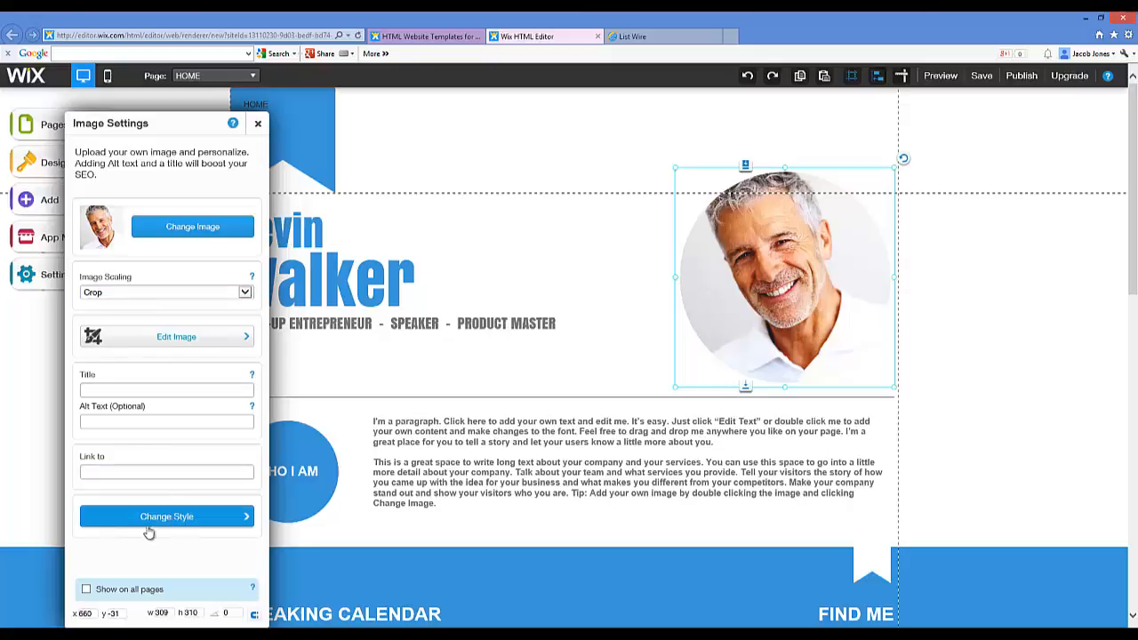
pyautogui.click(257, 123)
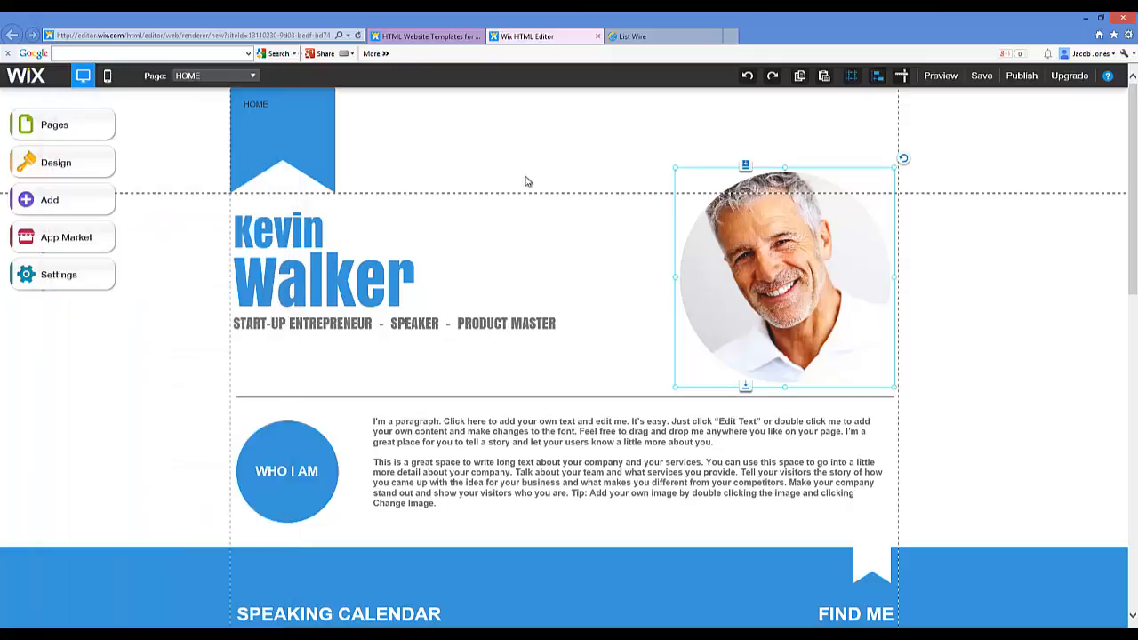
pyautogui.click(775, 255)
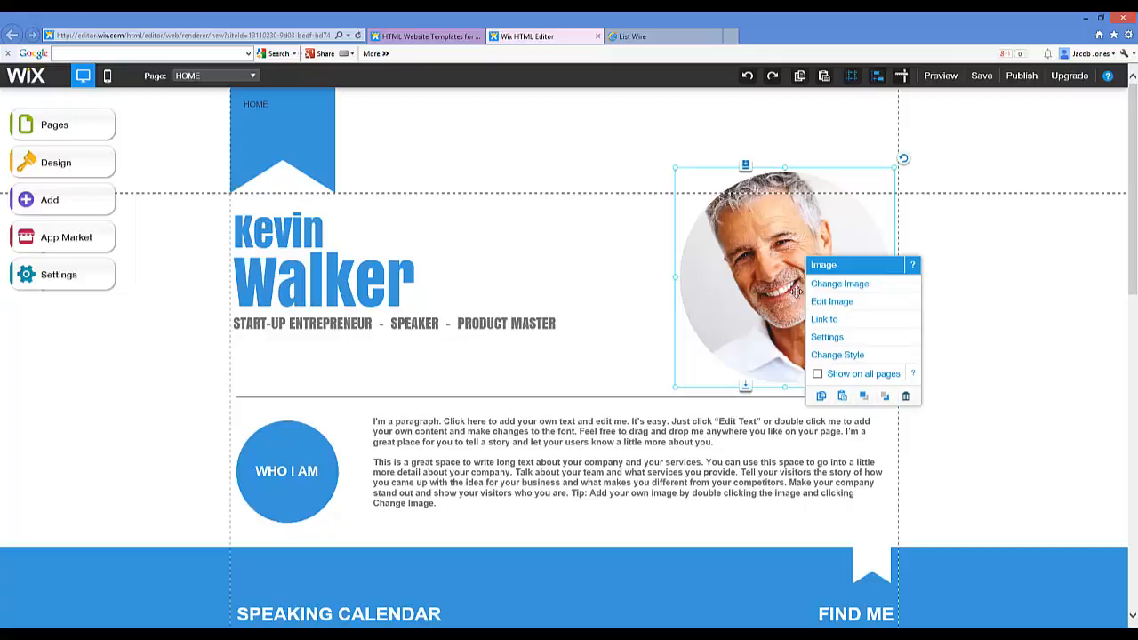
pyautogui.click(773, 248)
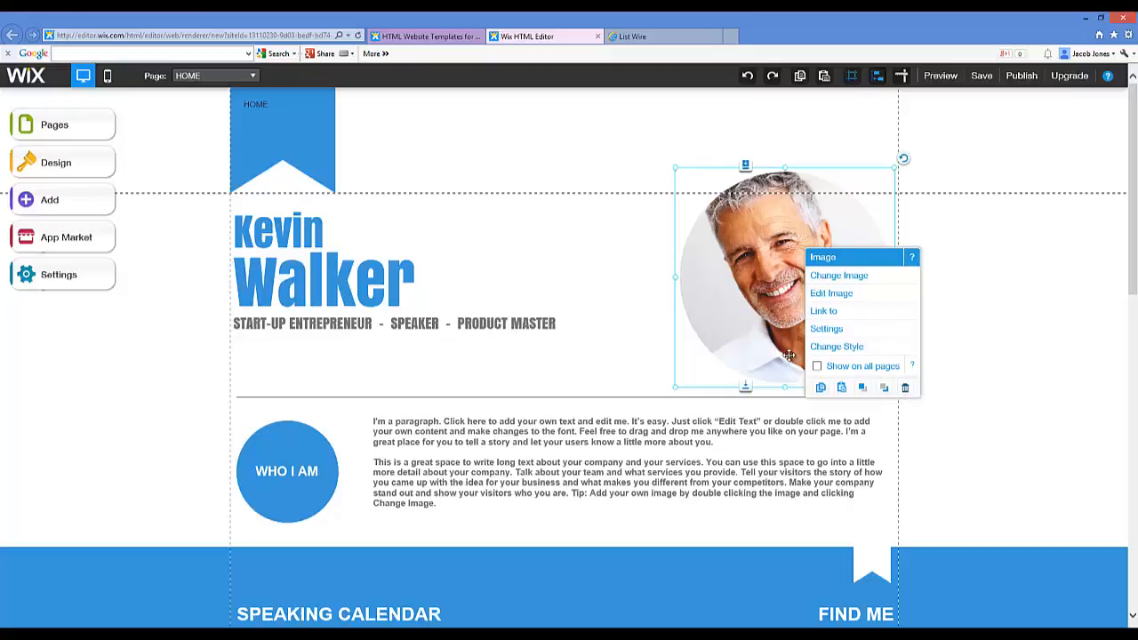
pyautogui.click(794, 273)
pyautogui.click(793, 218)
pyautogui.click(786, 226)
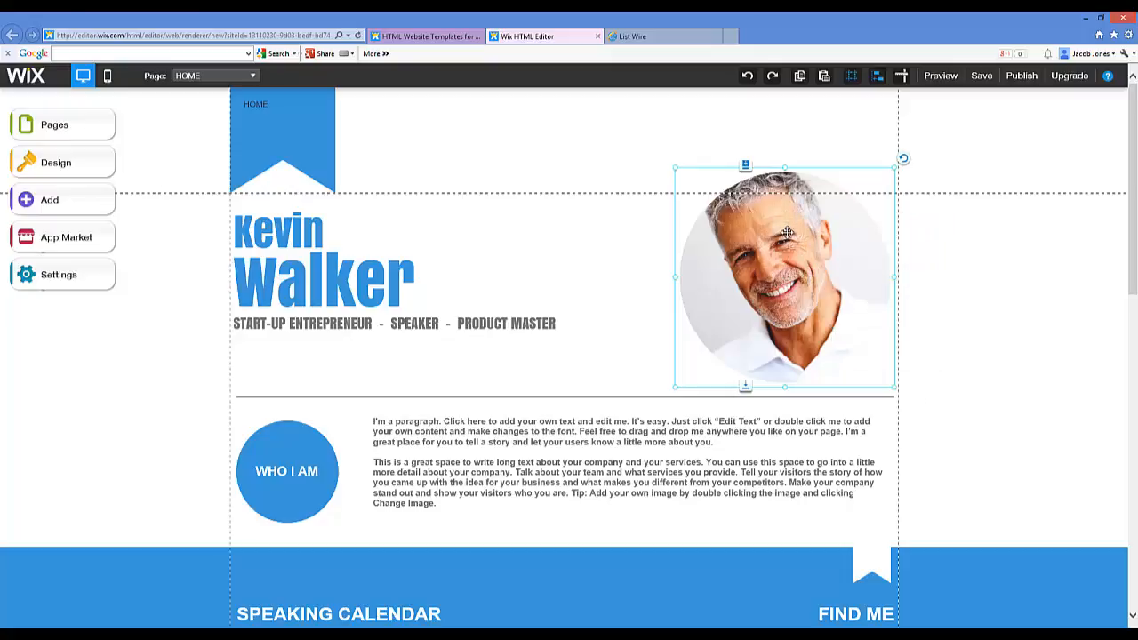
pyautogui.click(790, 234)
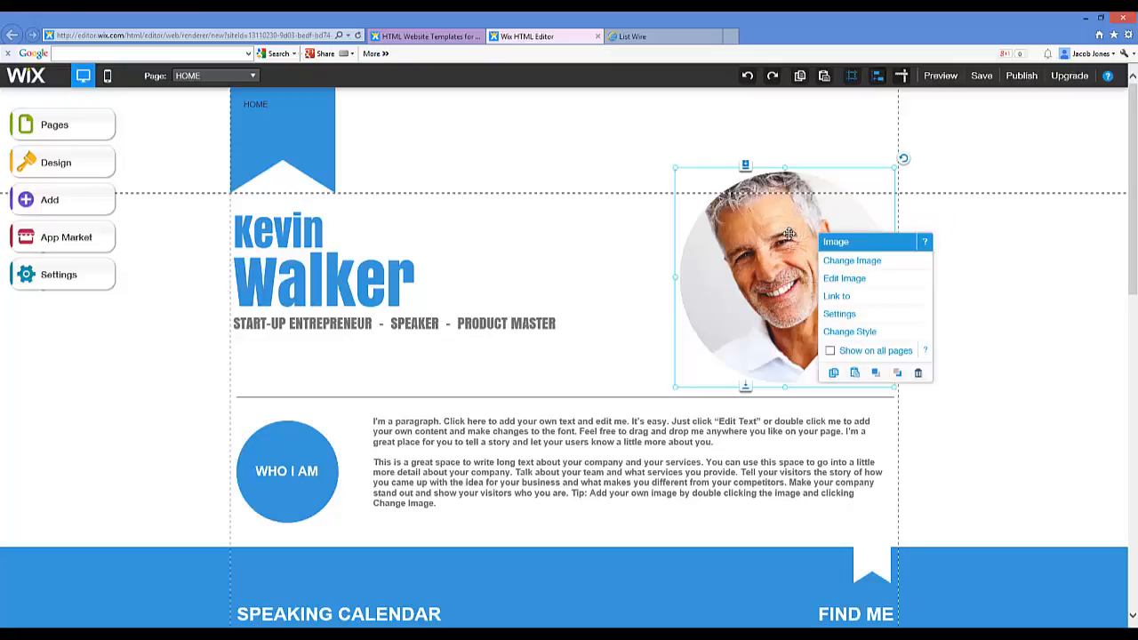
pyautogui.click(918, 374)
pyautogui.click(305, 227)
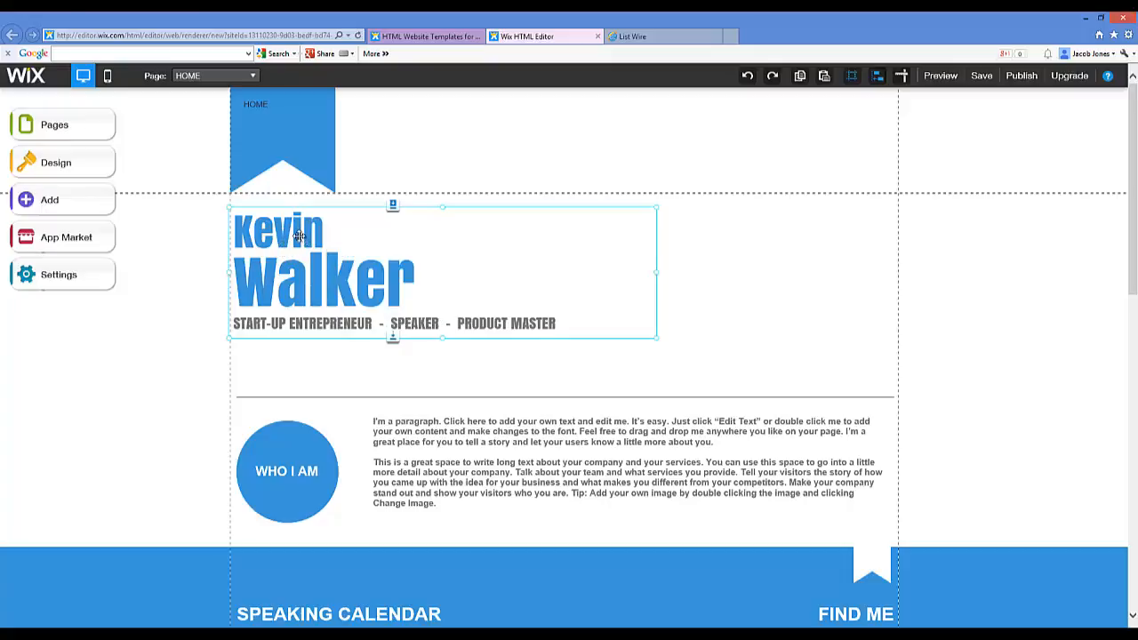
# Step: Replace 'Kevin' in the title with 'Discover How To Finally Cure Your Golf Slice With This Free Ebook!'
pyautogui.doubleClick(301, 239)
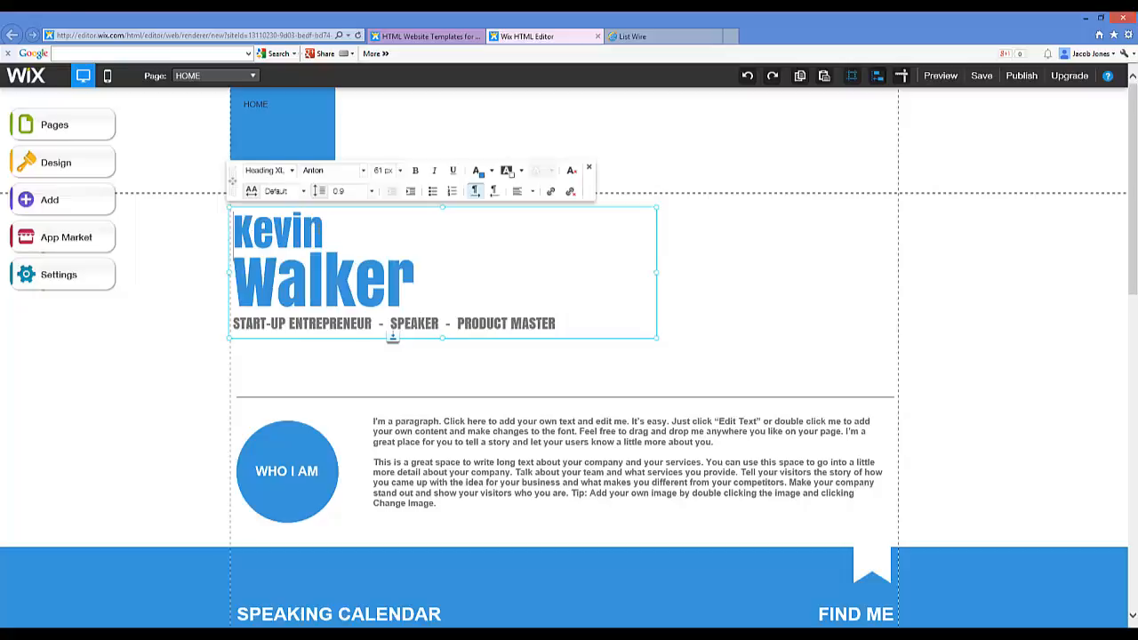
pyautogui.moveTo(325, 233); pyautogui.dragTo(234, 225)
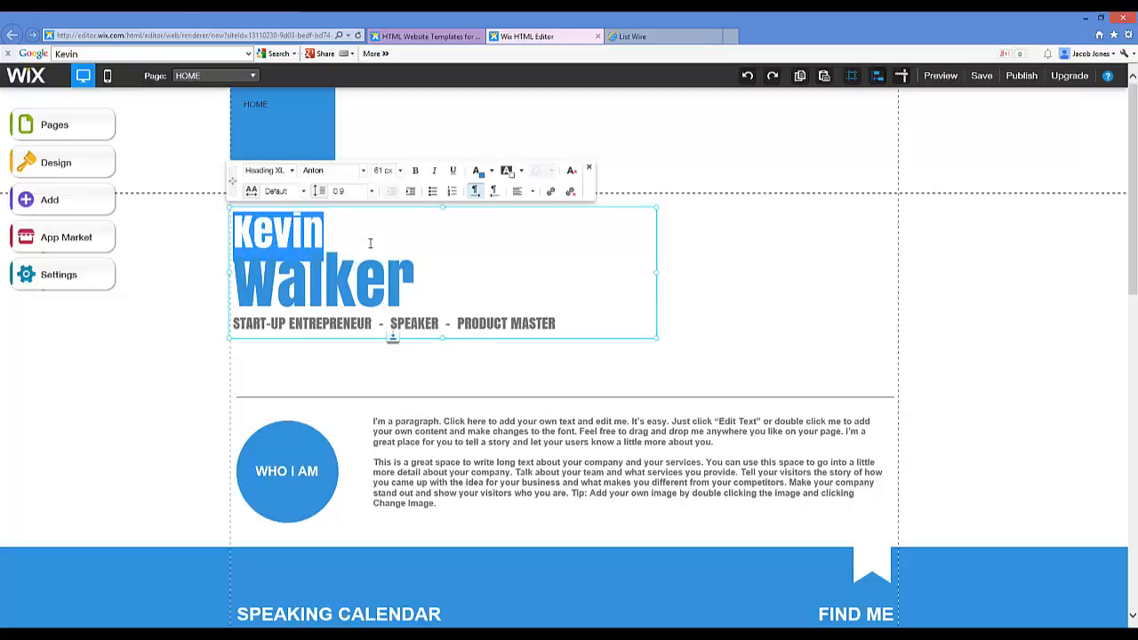
pyautogui.click(681, 34)
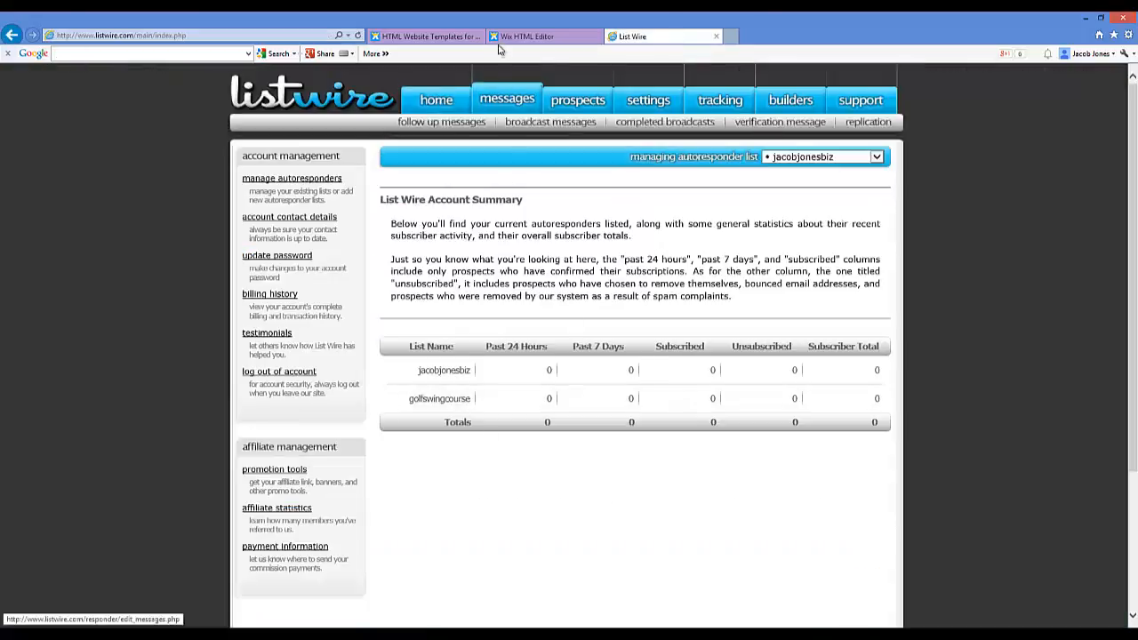
pyautogui.click(524, 37)
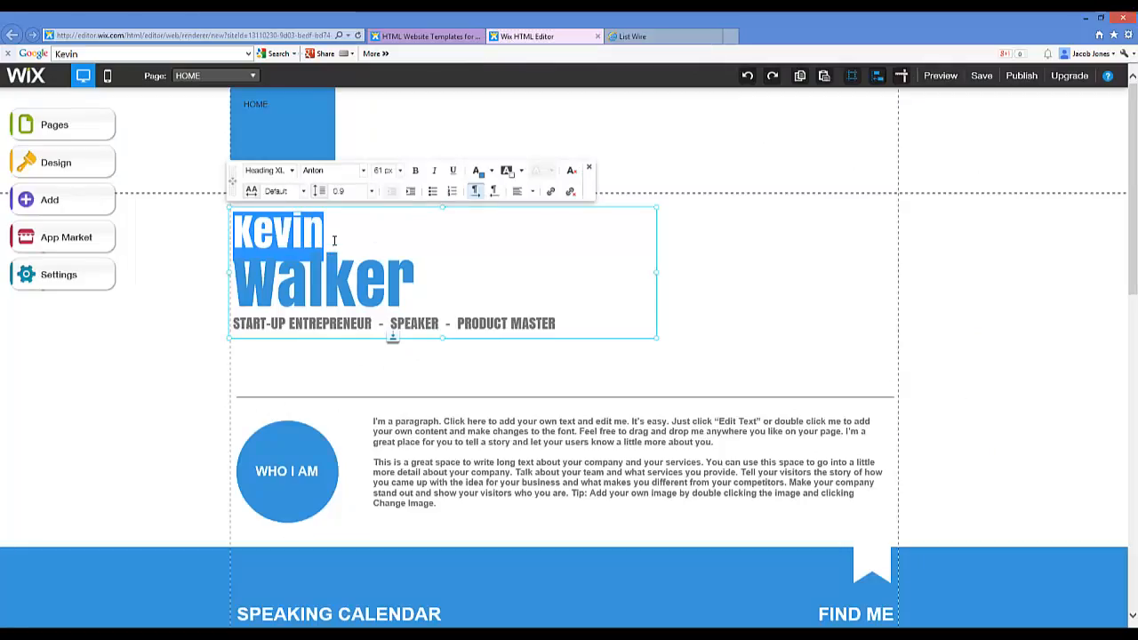
pyautogui.write('Discov')
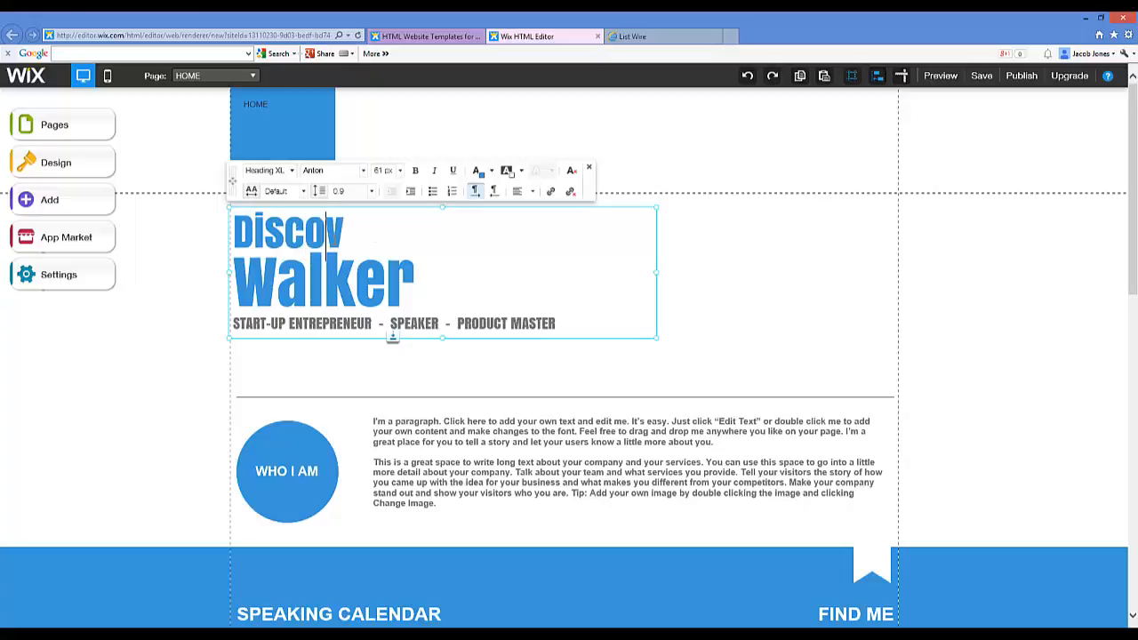
pyautogui.write('er')
pyautogui.press('BackSpace')
pyautogui.press('BackSpace')
pyautogui.press('BackSpace')
pyautogui.press('BackSpace')
pyautogui.press('BackSpace')
pyautogui.press('BackSpace')
pyautogui.press('BackSpace')
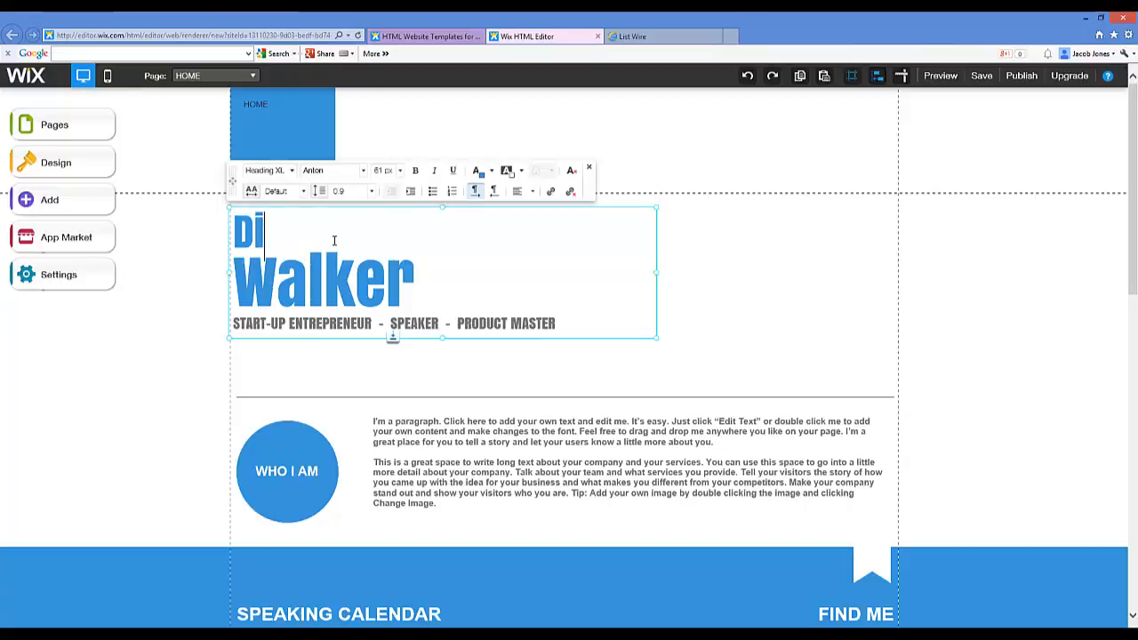
pyautogui.write('iscover How To Cu')
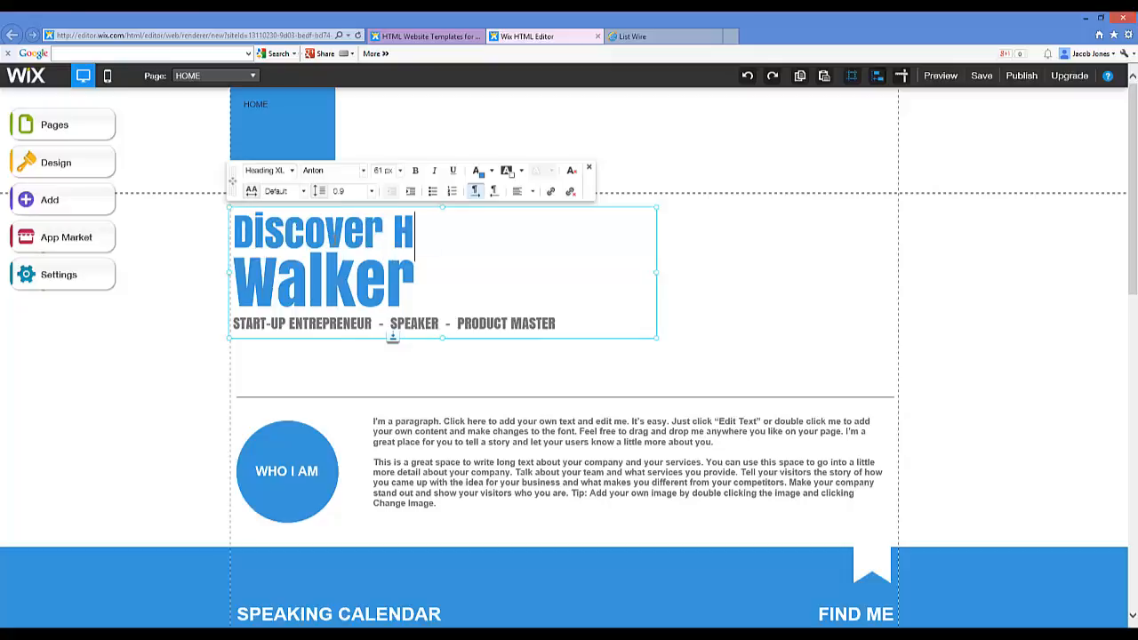
pyautogui.press('BackSpace')
pyautogui.press('BackSpace')
pyautogui.press('BackSpace')
pyautogui.write('F')
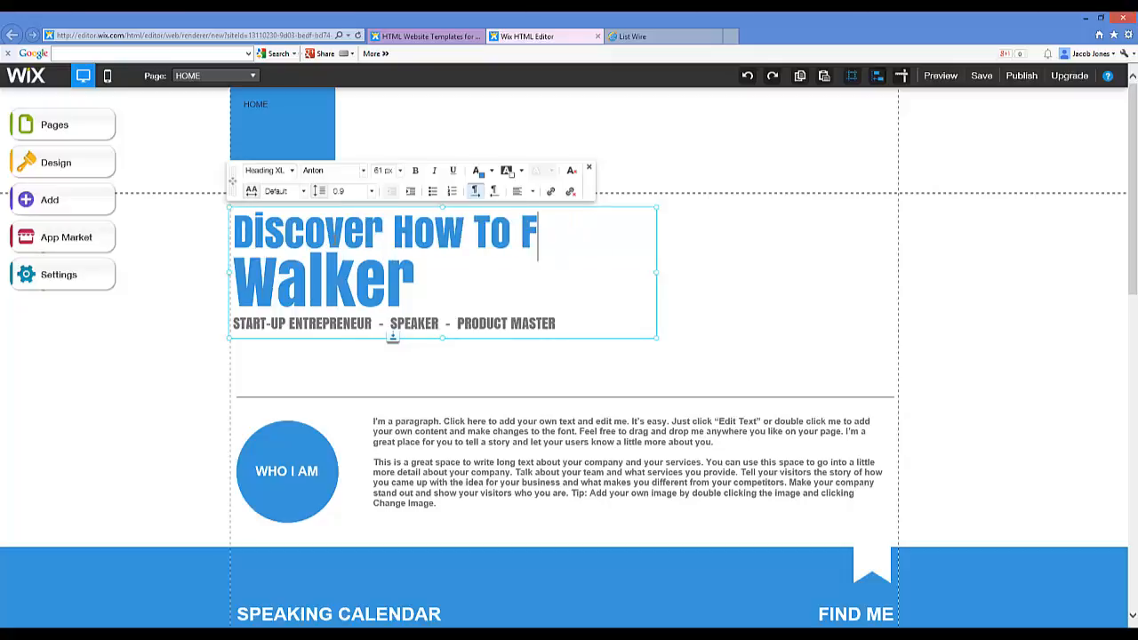
pyautogui.write('inally Cure You')
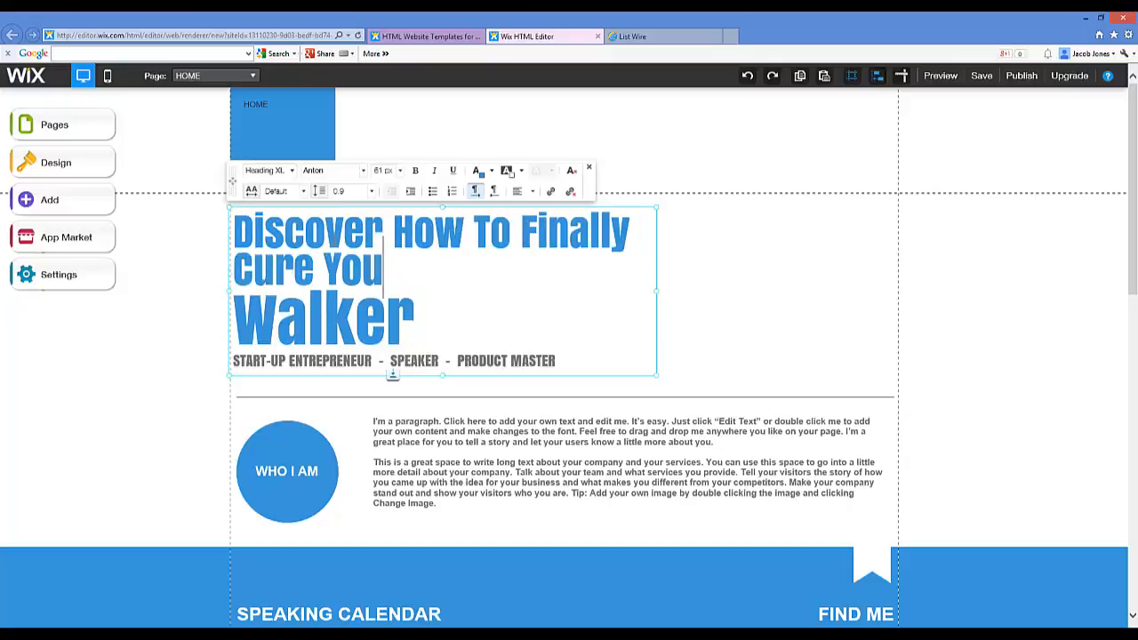
pyautogui.press('BackSpace')
pyautogui.press('BackSpace')
pyautogui.press('BackSpace')
pyautogui.press('BackSpace')
pyautogui.press('BackSpace')
pyautogui.press('BackSpace')
pyautogui.press('BackSpace')
pyautogui.write('ure')
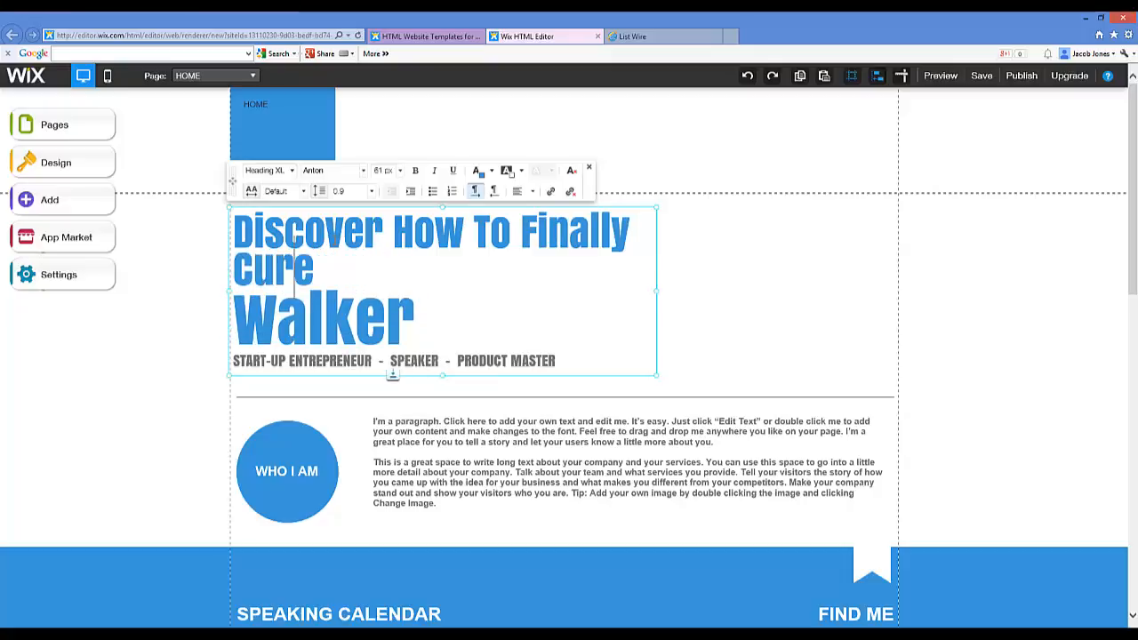
pyautogui.write(' Your Golf ')
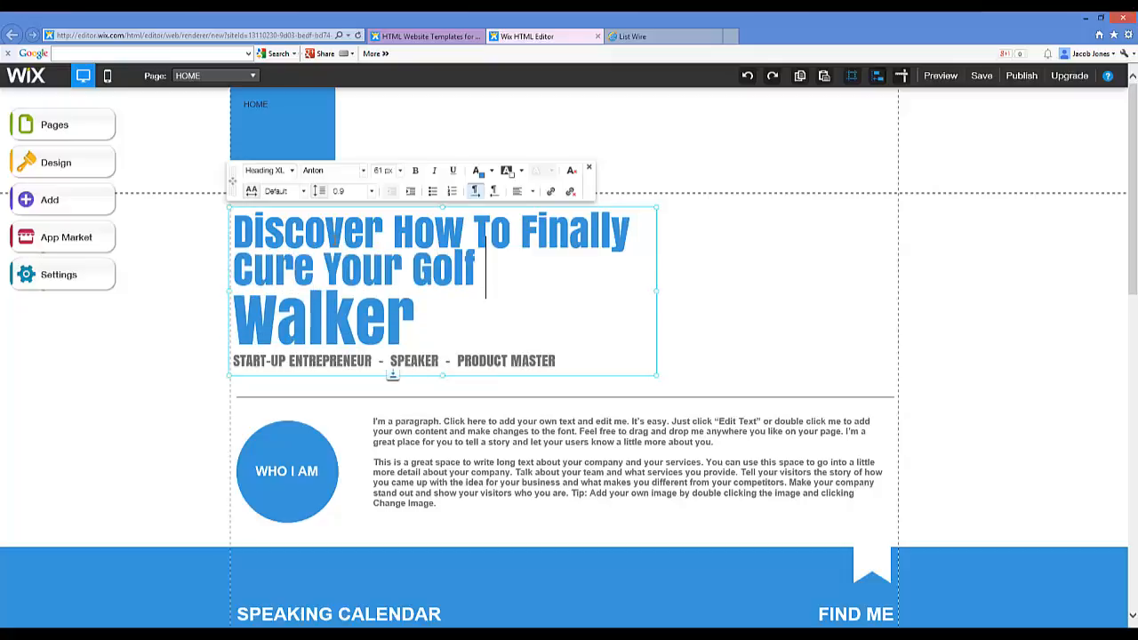
pyautogui.write('Slice With Th')
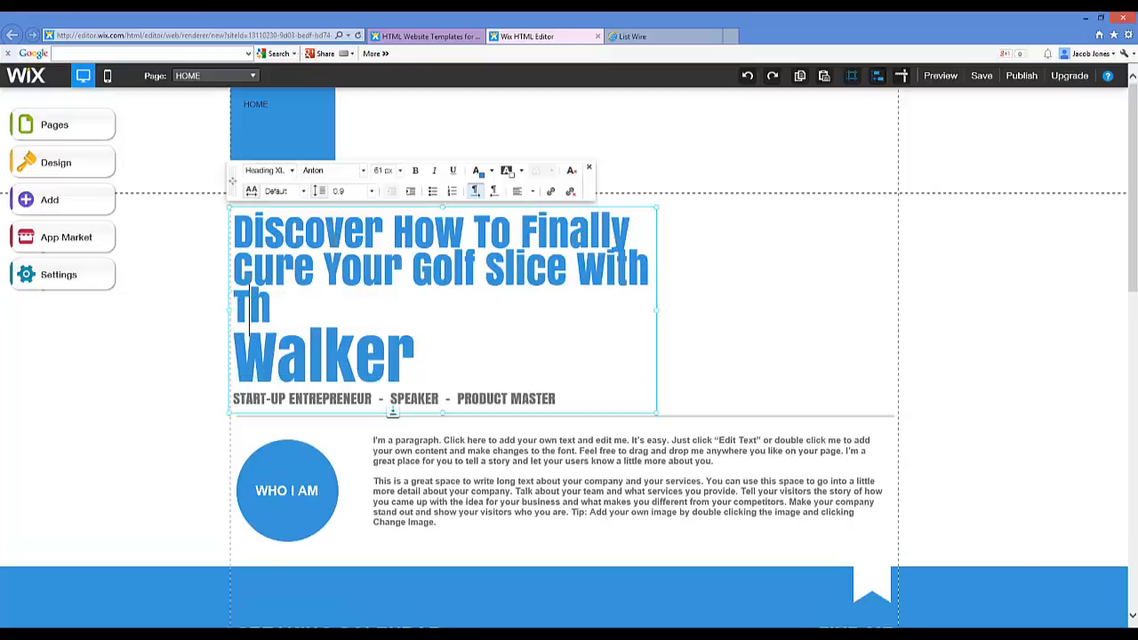
pyautogui.write('is Free Ebook')
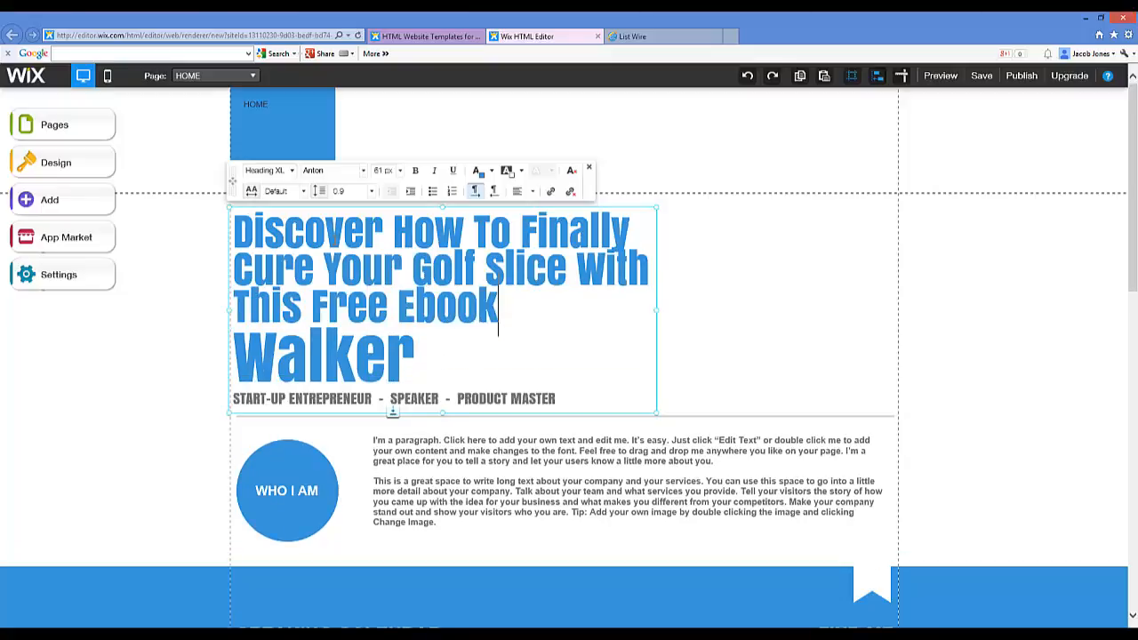
pyautogui.write('!')
# Step: Delete the leftover word 'Walker' from the heading
pyautogui.moveTo(426, 337); pyautogui.dragTo(236, 356)
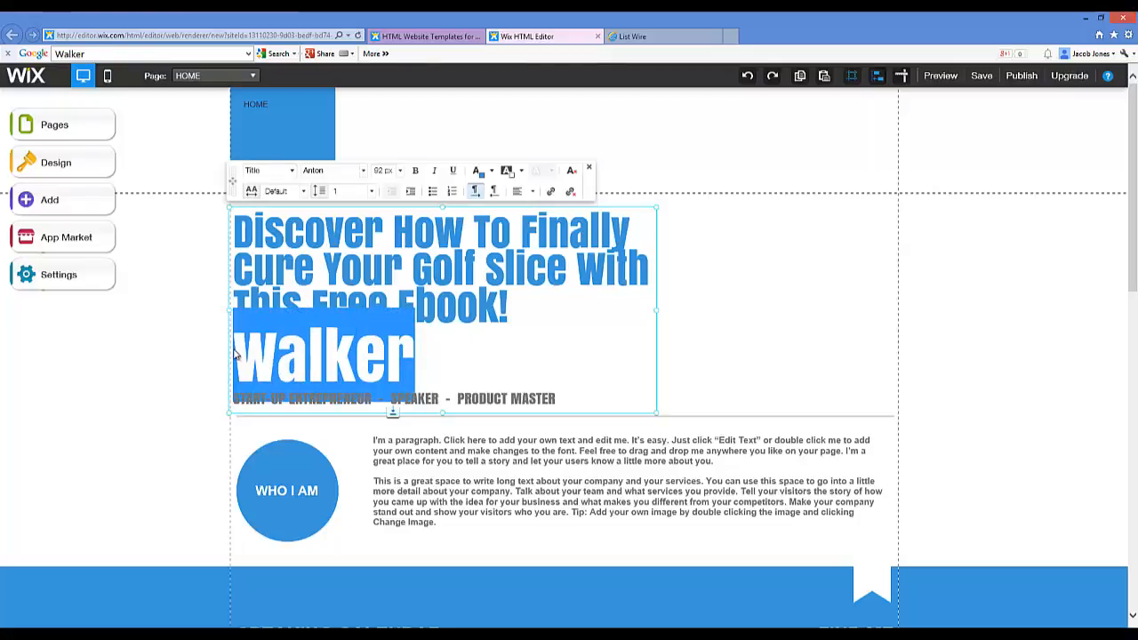
pyautogui.press('BackSpace')
pyautogui.press('BackSpace')
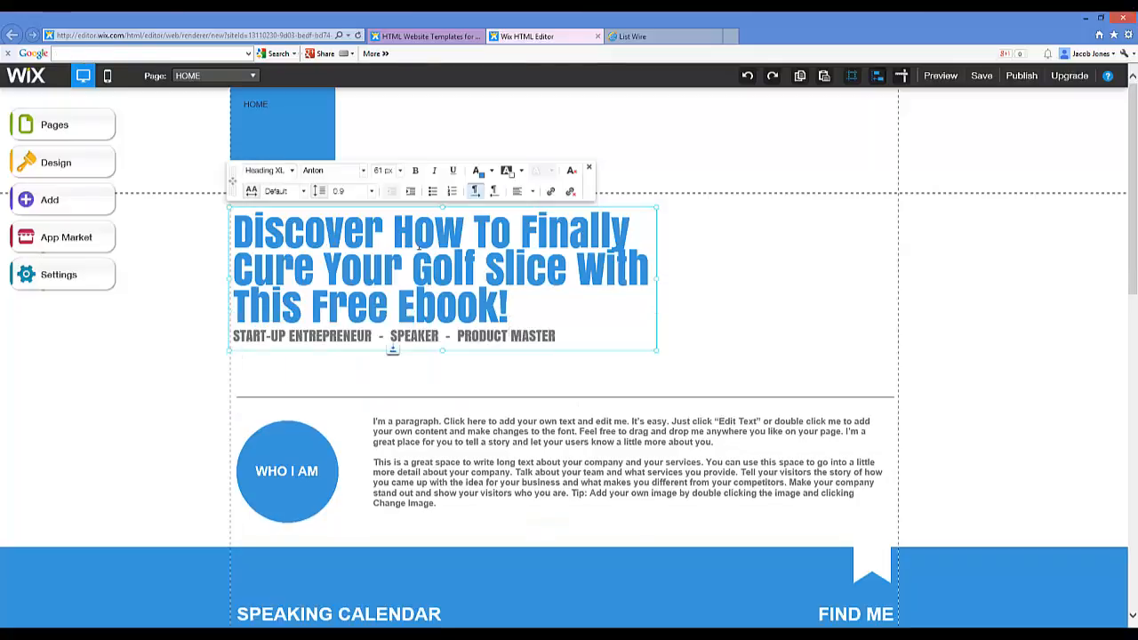
pyautogui.moveTo(517, 303); pyautogui.dragTo(233, 220)
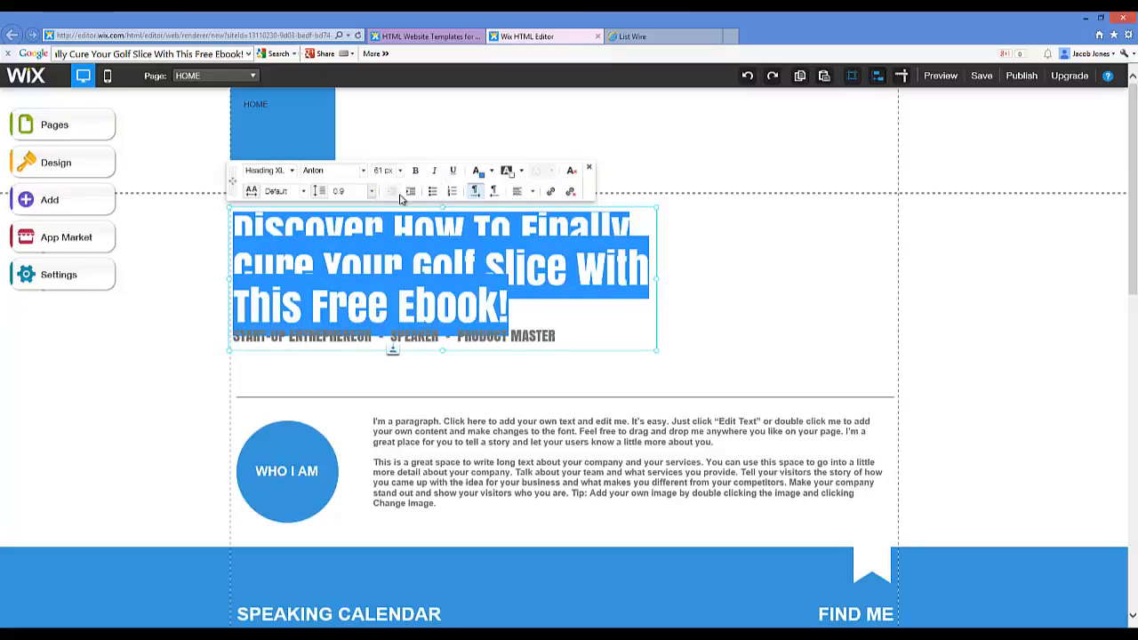
# Step: Center-align the golf-slice heading text within its box
pyautogui.click(533, 194)
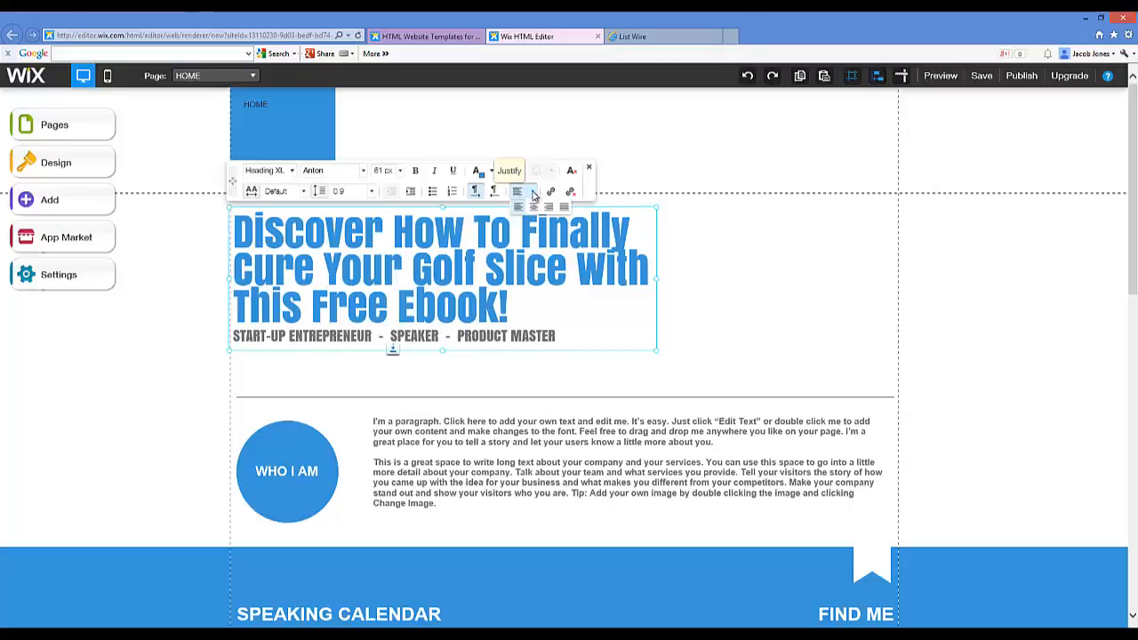
pyautogui.moveTo(512, 311); pyautogui.dragTo(216, 228)
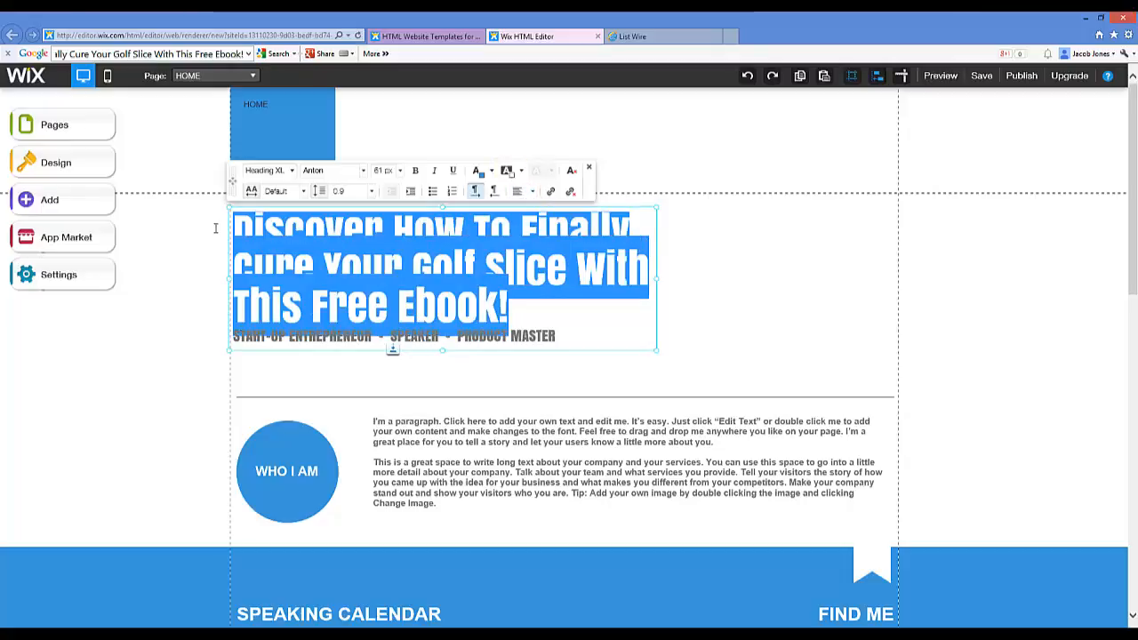
pyautogui.click(522, 194)
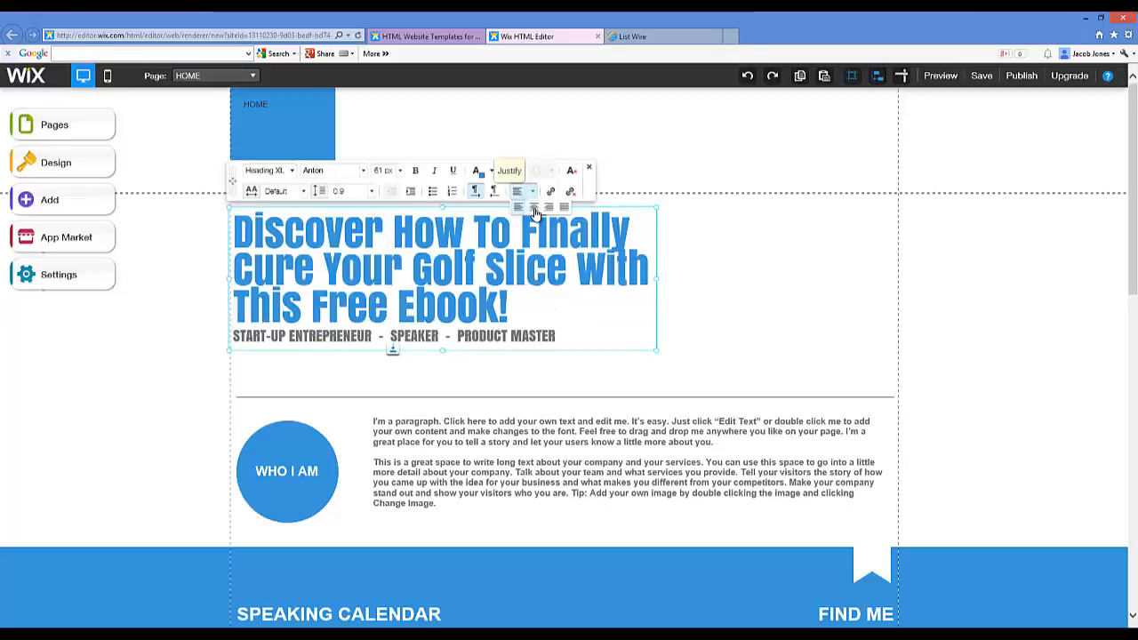
pyautogui.click(534, 210)
pyautogui.click(590, 313)
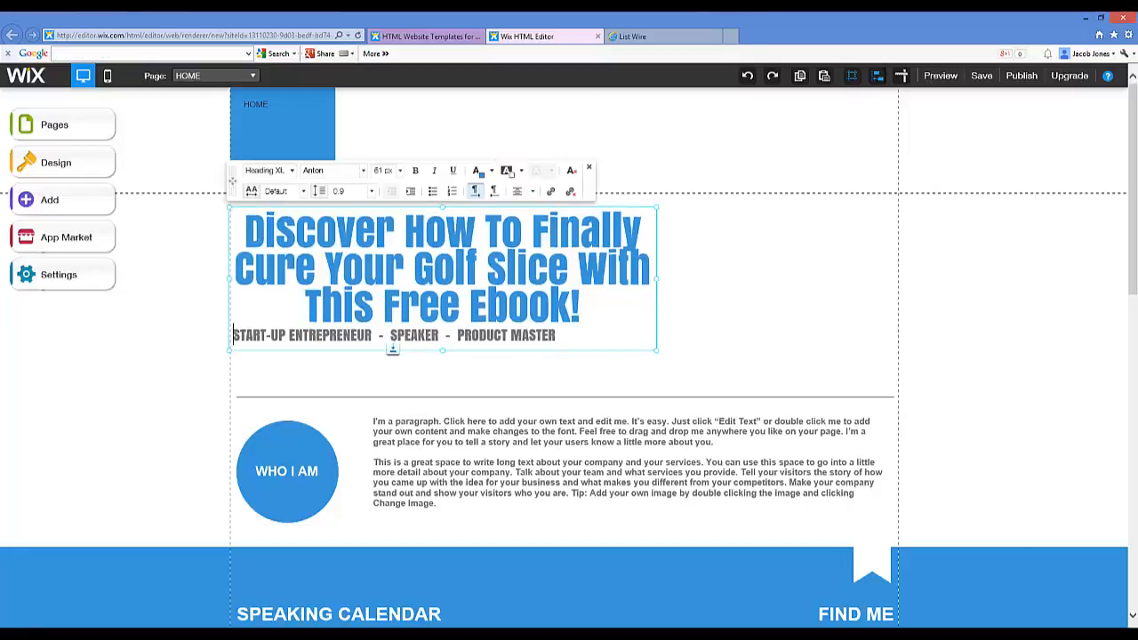
pyautogui.moveTo(235, 335); pyautogui.dragTo(572, 346)
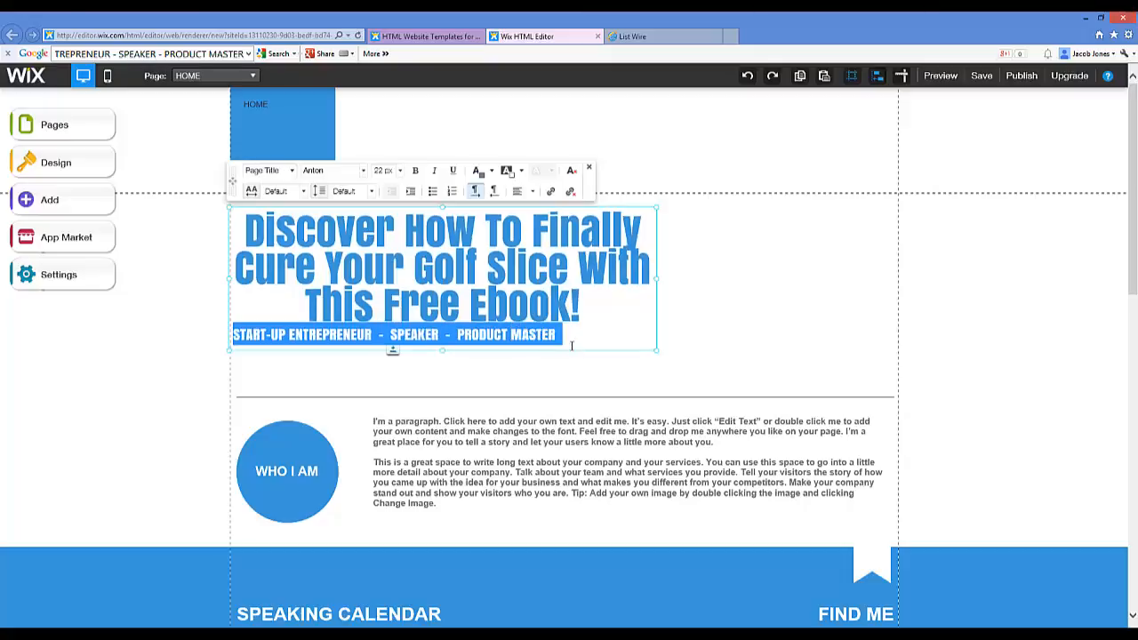
# Step: Add a blank line above the tagline and center-align it
pyautogui.click(234, 336)
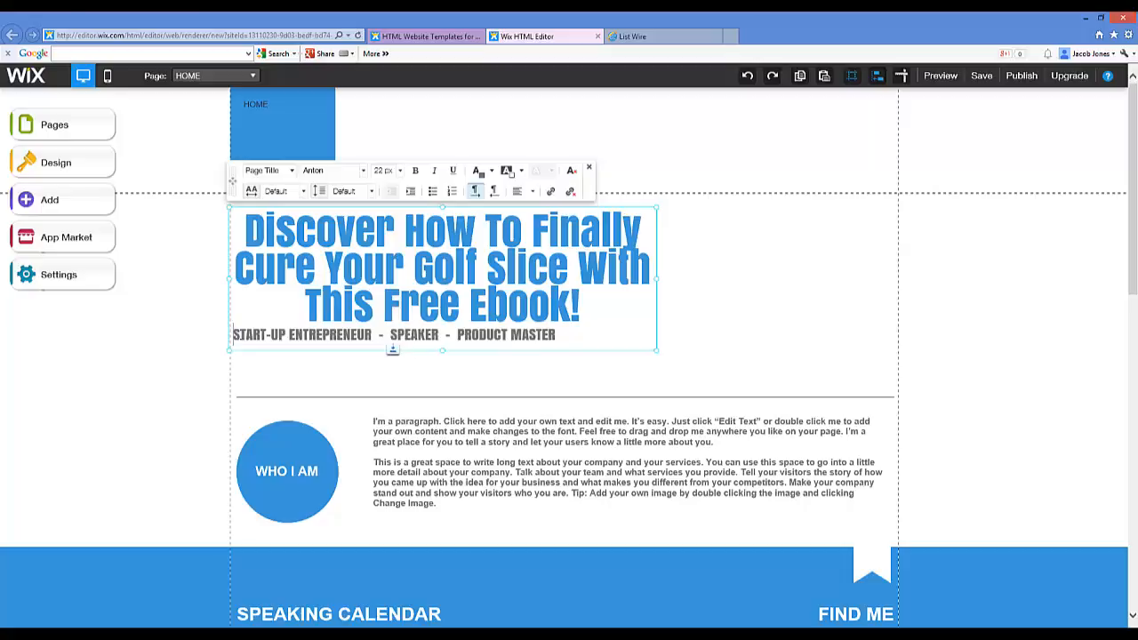
pyautogui.press('Return')
pyautogui.press('Return')
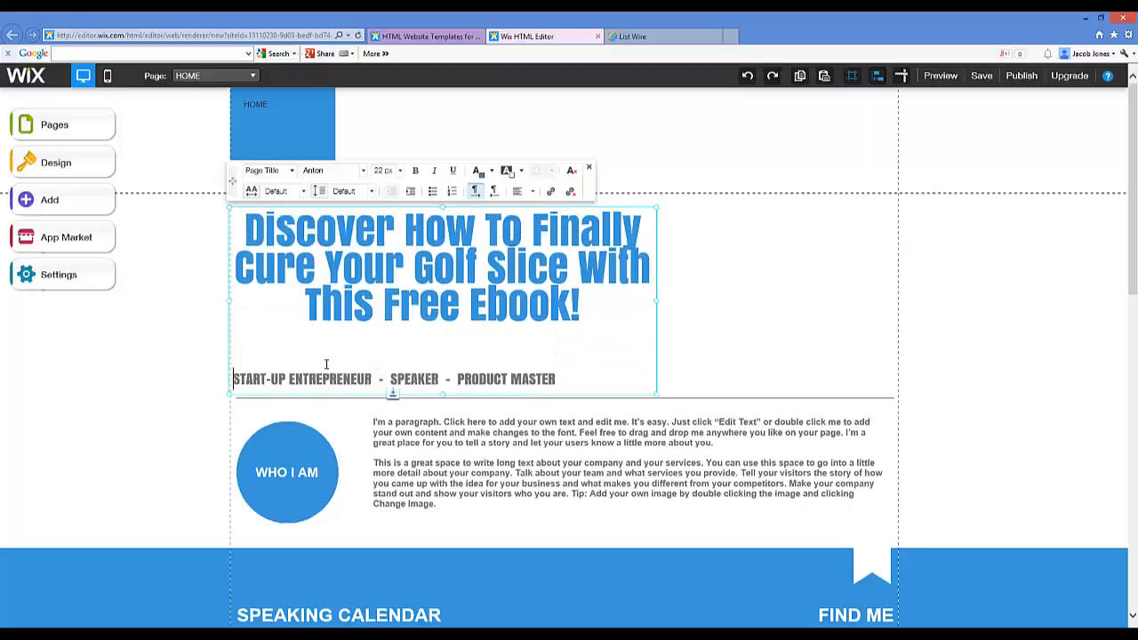
pyautogui.press('BackSpace')
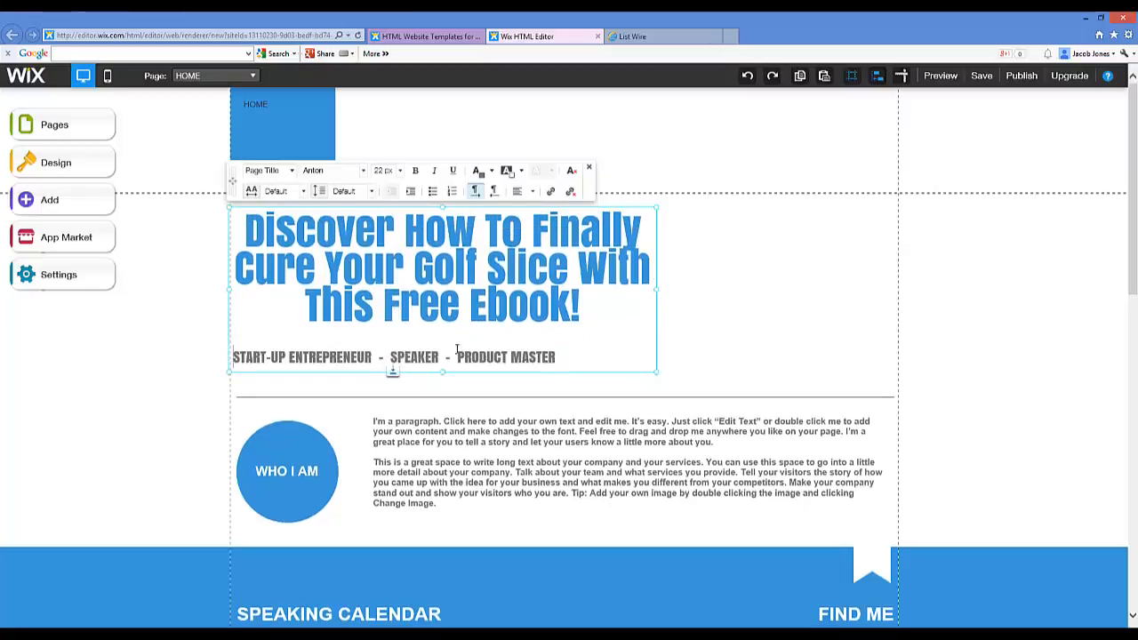
pyautogui.click(519, 191)
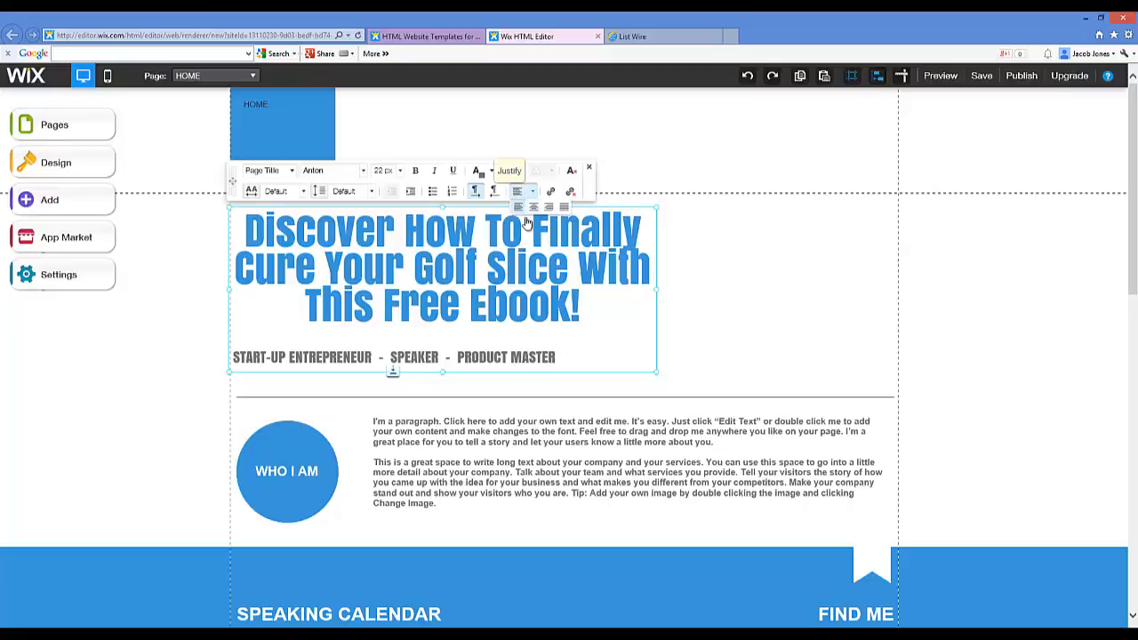
pyautogui.click(531, 213)
# Step: Change the tagline text to 'PUT IN YOUR NAME & EMAIL BELOW FOR FREE ACCESS'
pyautogui.moveTo(281, 356); pyautogui.dragTo(608, 357)
pyautogui.write('DOWNLOAD')
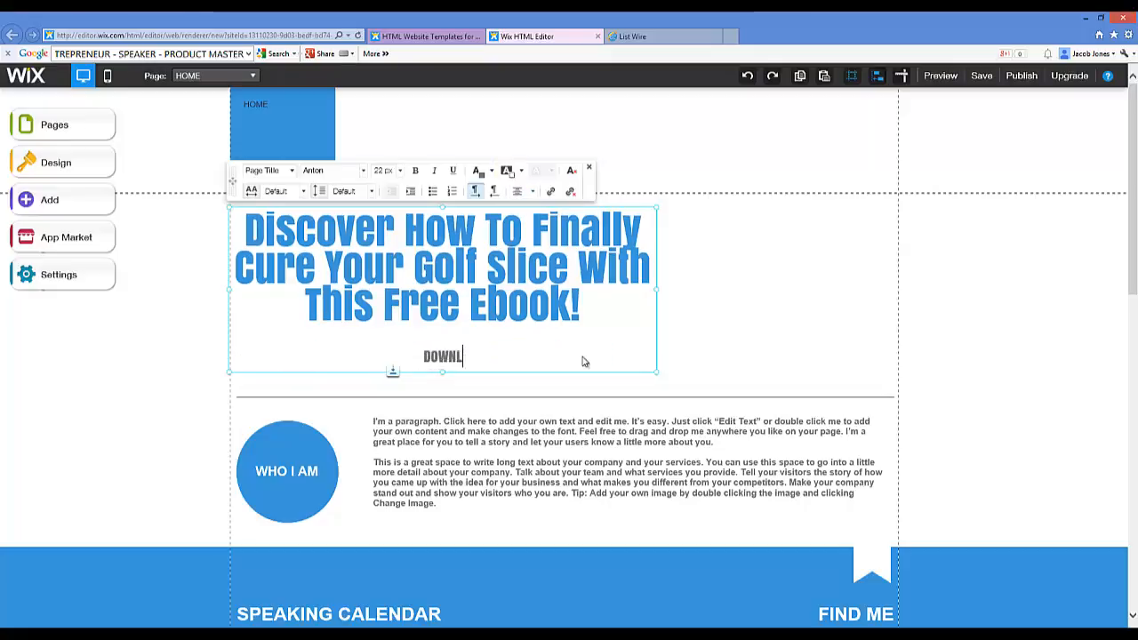
pyautogui.press('BackSpace')
pyautogui.press('BackSpace')
pyautogui.press('BackSpace')
pyautogui.press('BackSpace')
pyautogui.press('BackSpace')
pyautogui.press('BackSpace')
pyautogui.press('BackSpace')
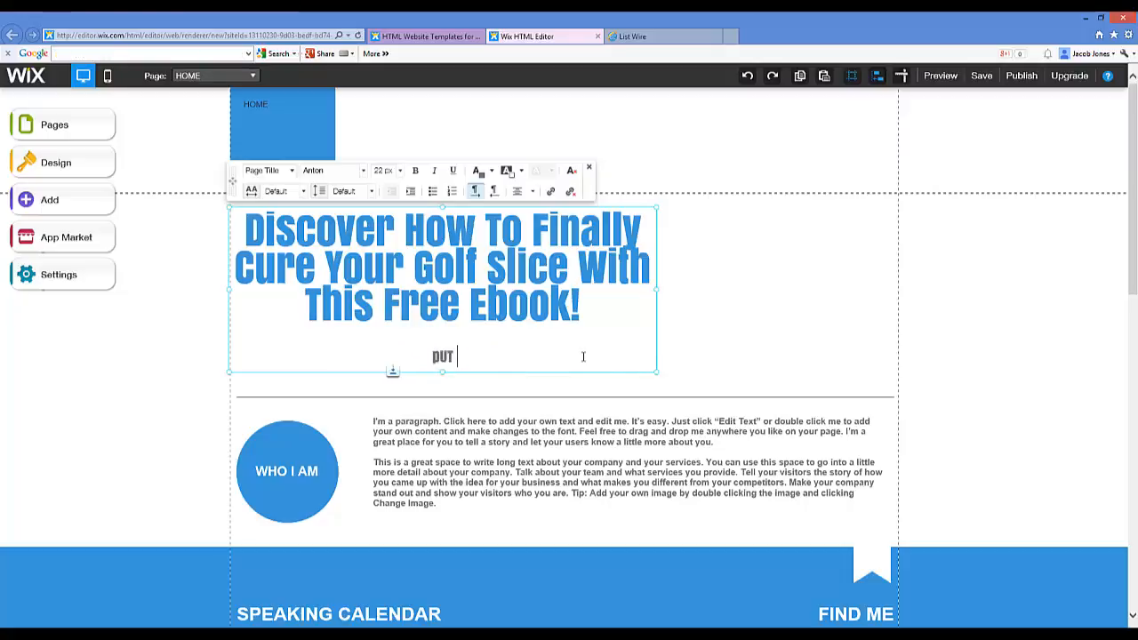
pyautogui.press('BackSpace')
pyautogui.press('BackSpace')
pyautogui.press('BackSpace')
pyautogui.press('BackSpace')
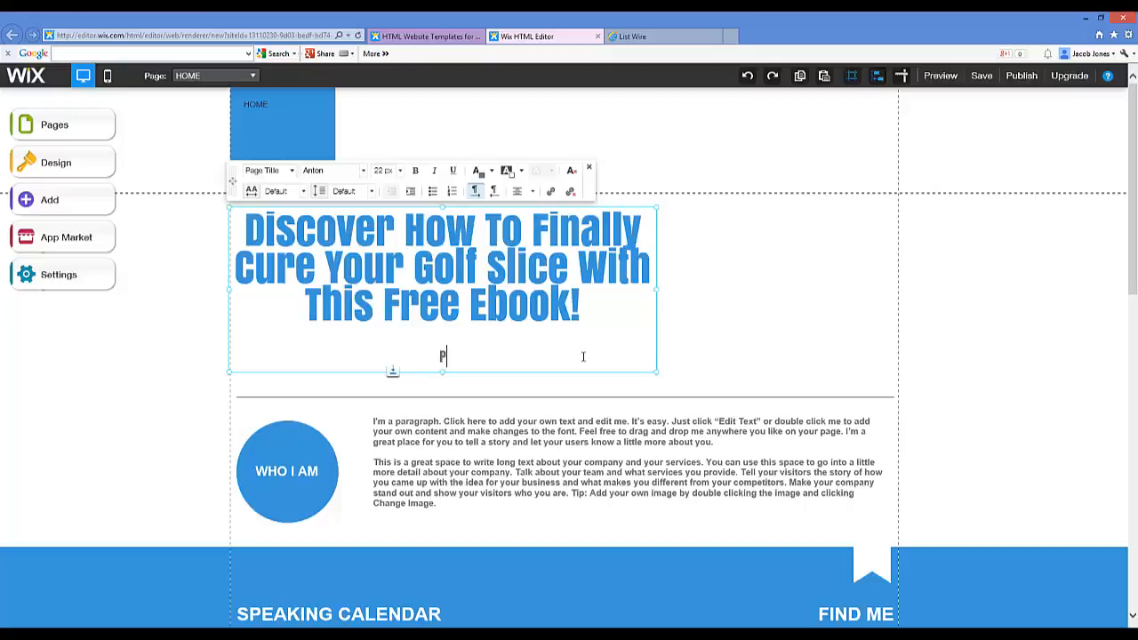
pyautogui.write('PUT IN YOUR NAME')
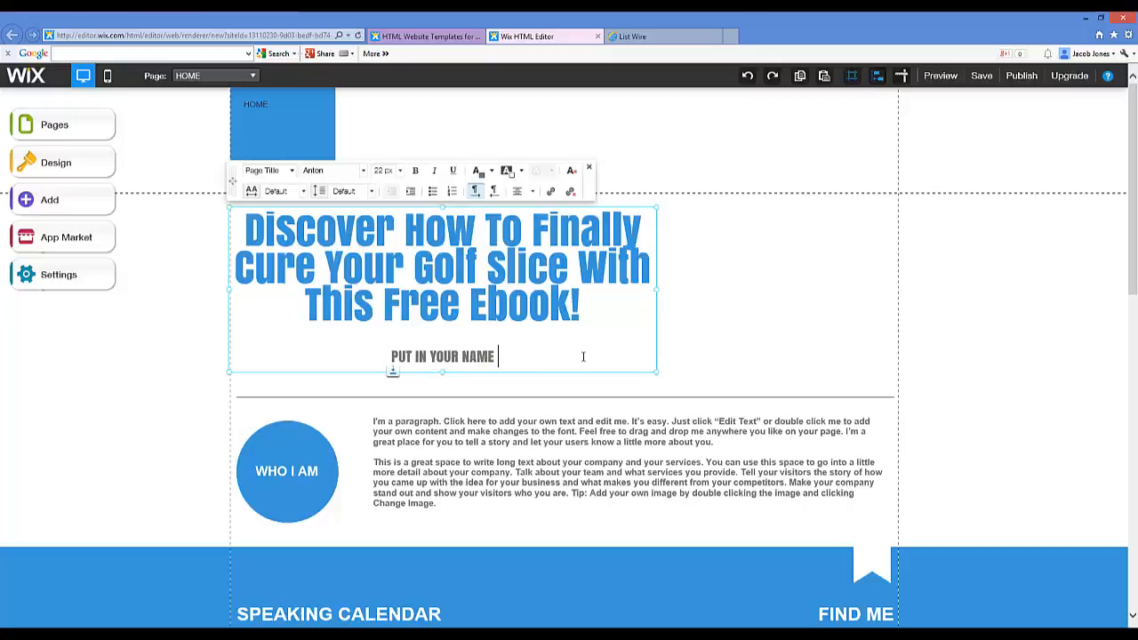
pyautogui.write(' & EMAIL')
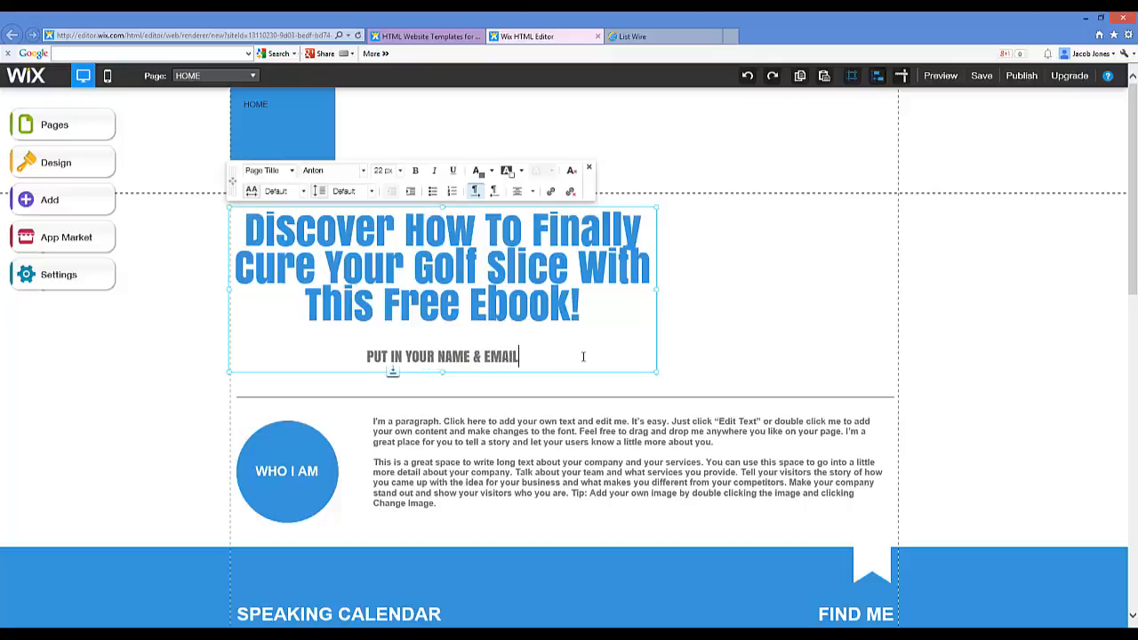
pyautogui.write(' BELOW')
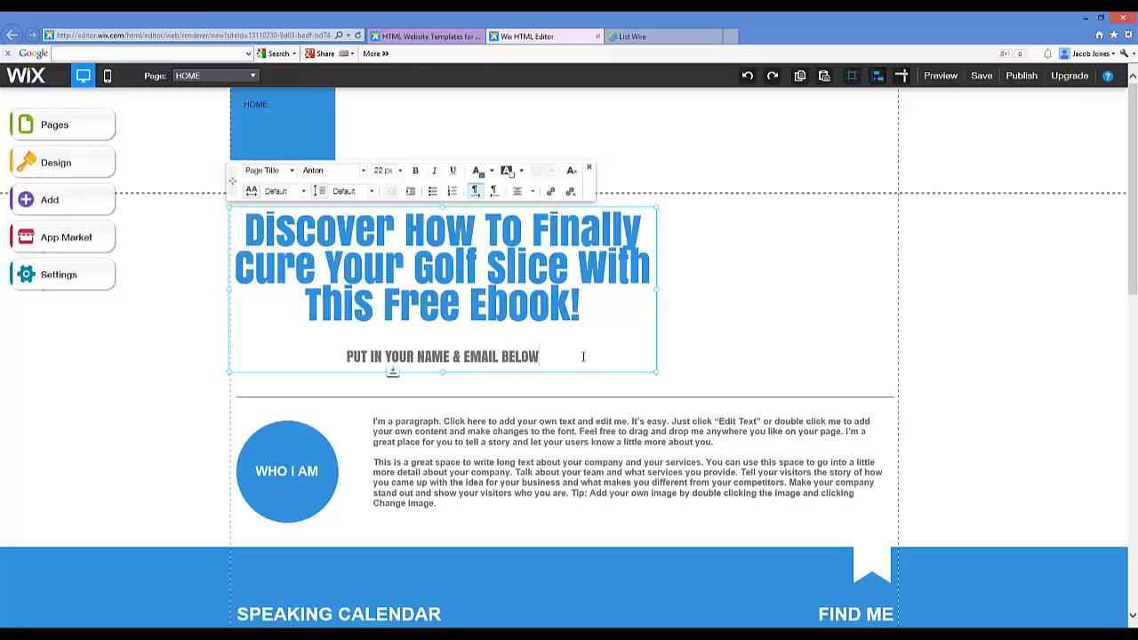
pyautogui.write(' FOR FREE ACCESS!')
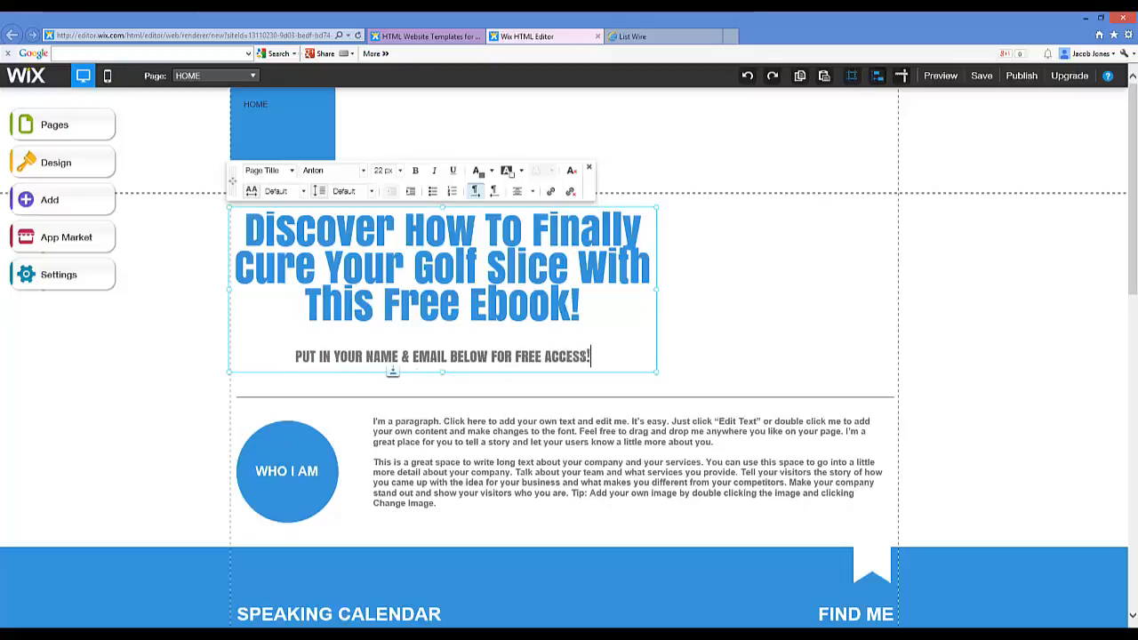
pyautogui.press('BackSpace')
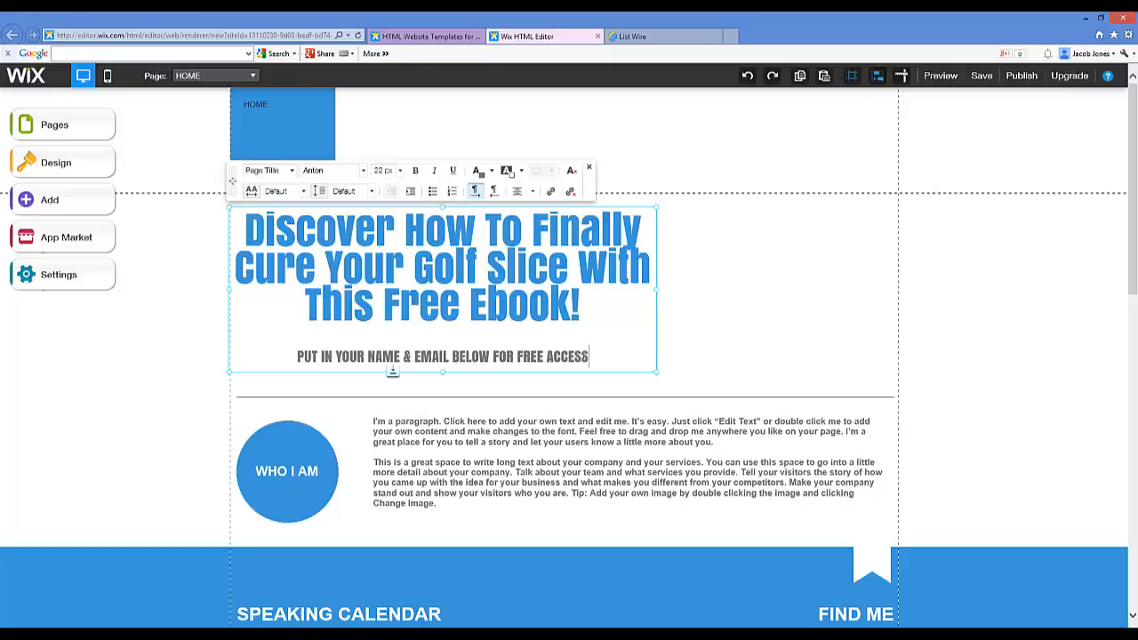
pyautogui.click(414, 431)
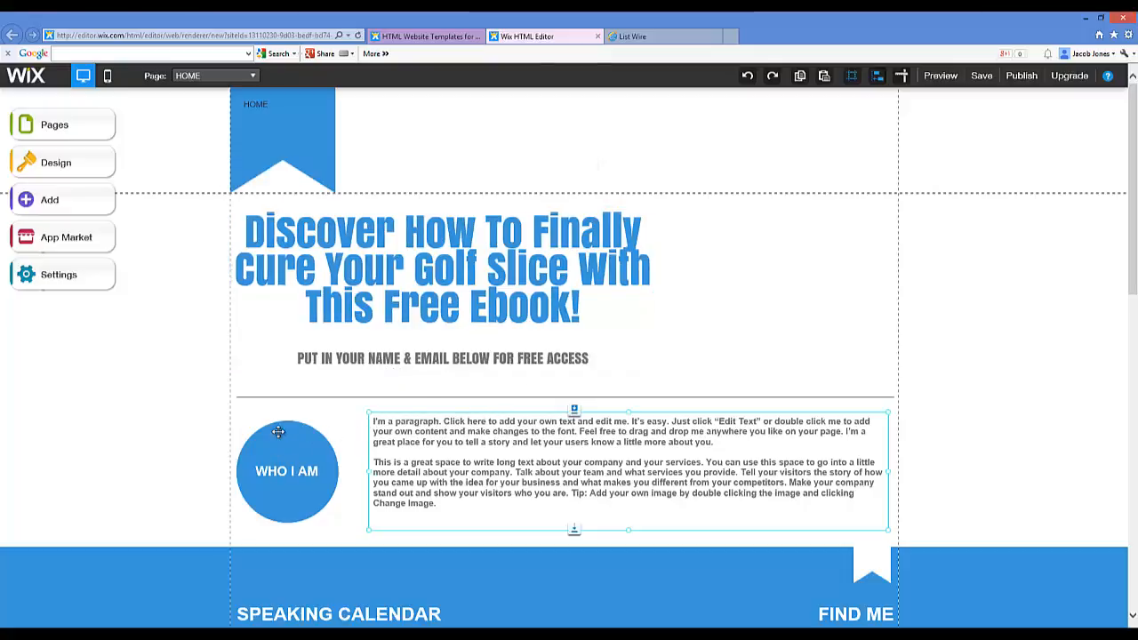
# Step: Delete the WHO I AM circle and the blue ribbon box behind HOME
pyautogui.click(302, 434)
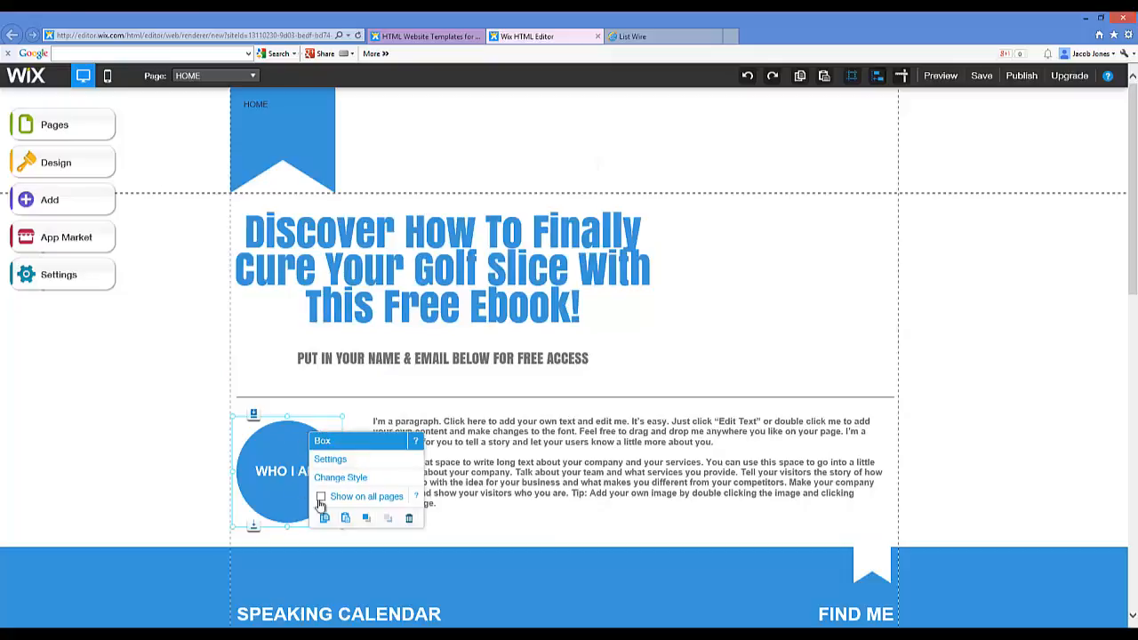
pyautogui.click(408, 519)
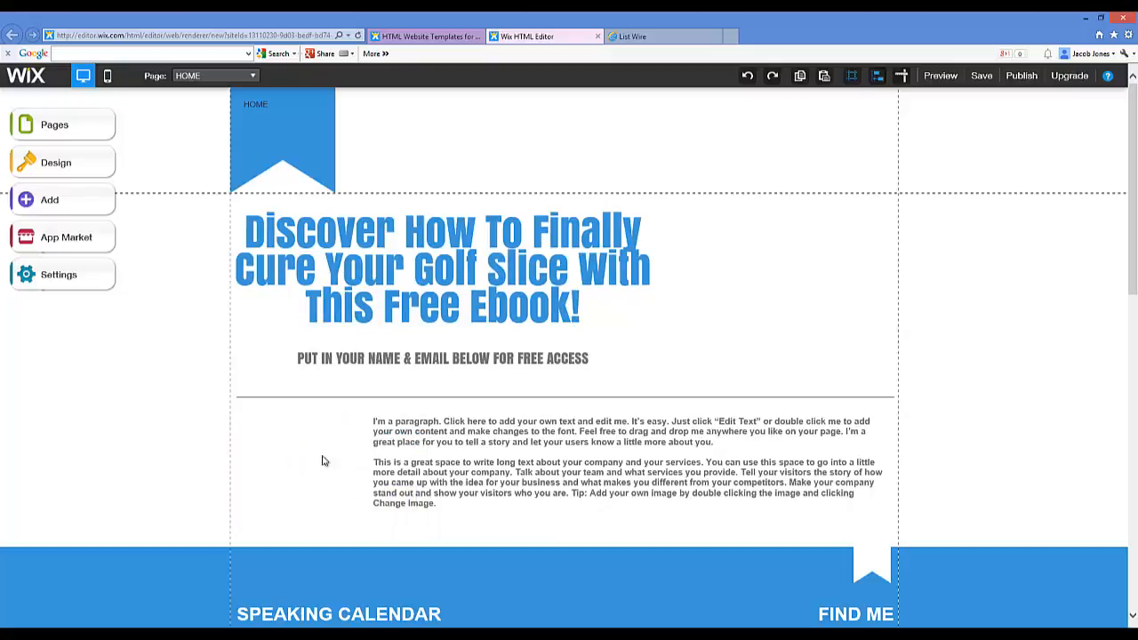
pyautogui.click(291, 110)
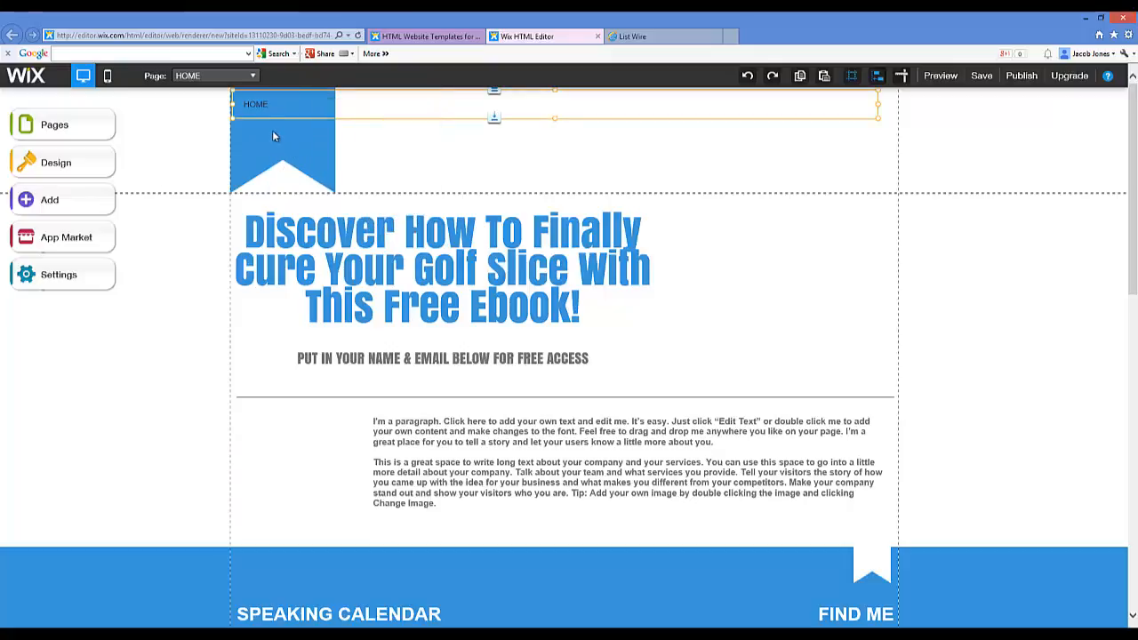
pyautogui.click(280, 153)
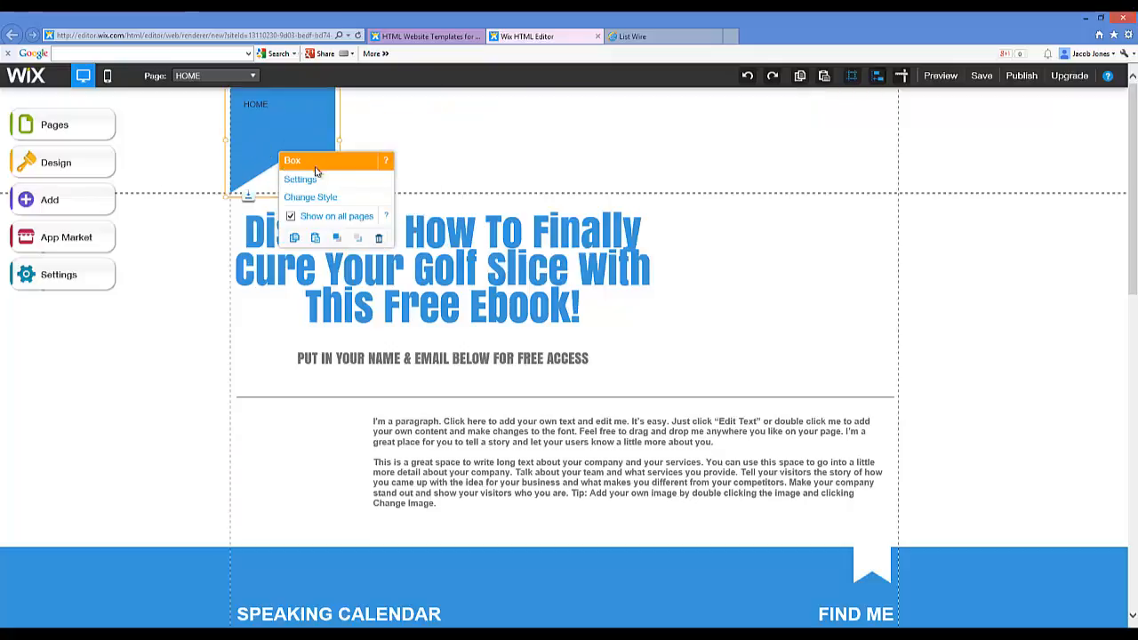
pyautogui.click(379, 241)
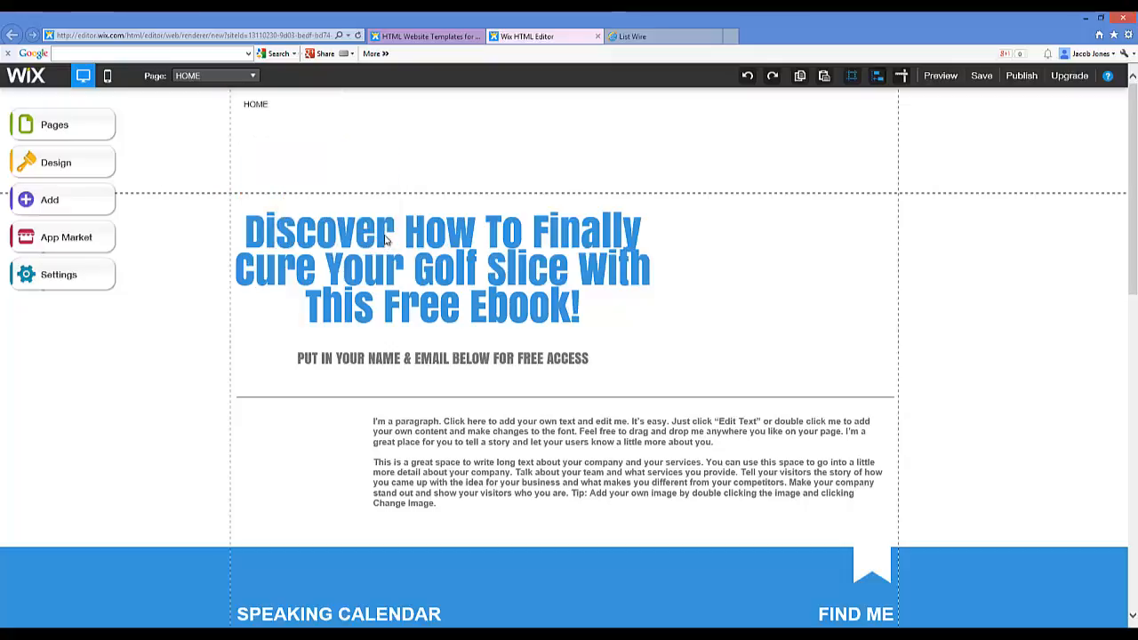
# Step: Delete the HOME navigation menu from the page header
pyautogui.click(274, 105)
pyautogui.click(391, 226)
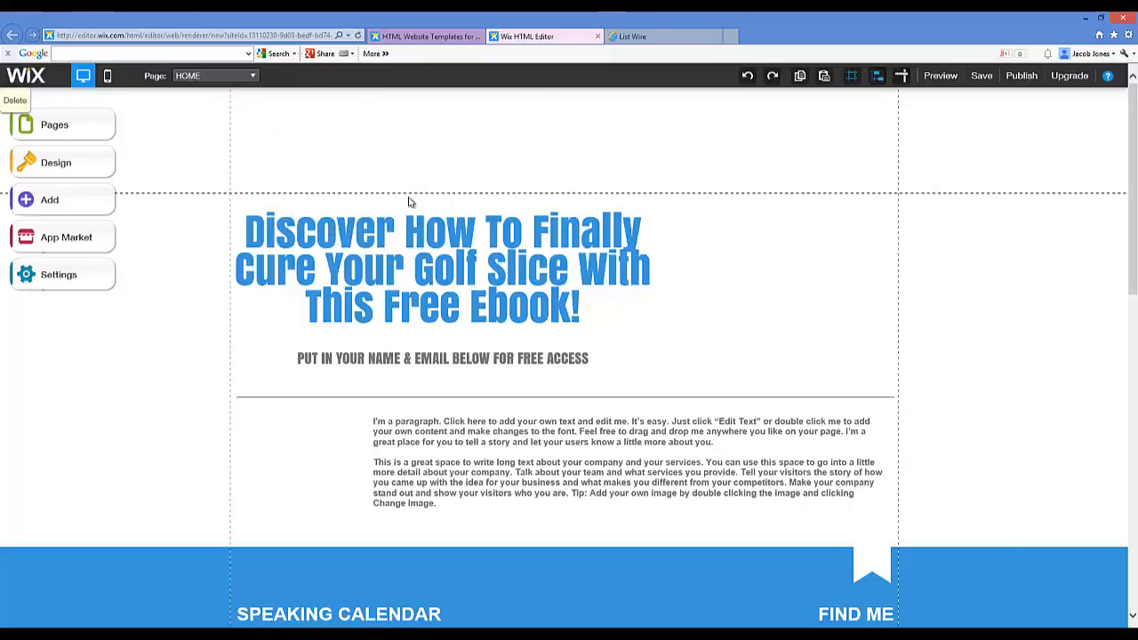
pyautogui.click(270, 169)
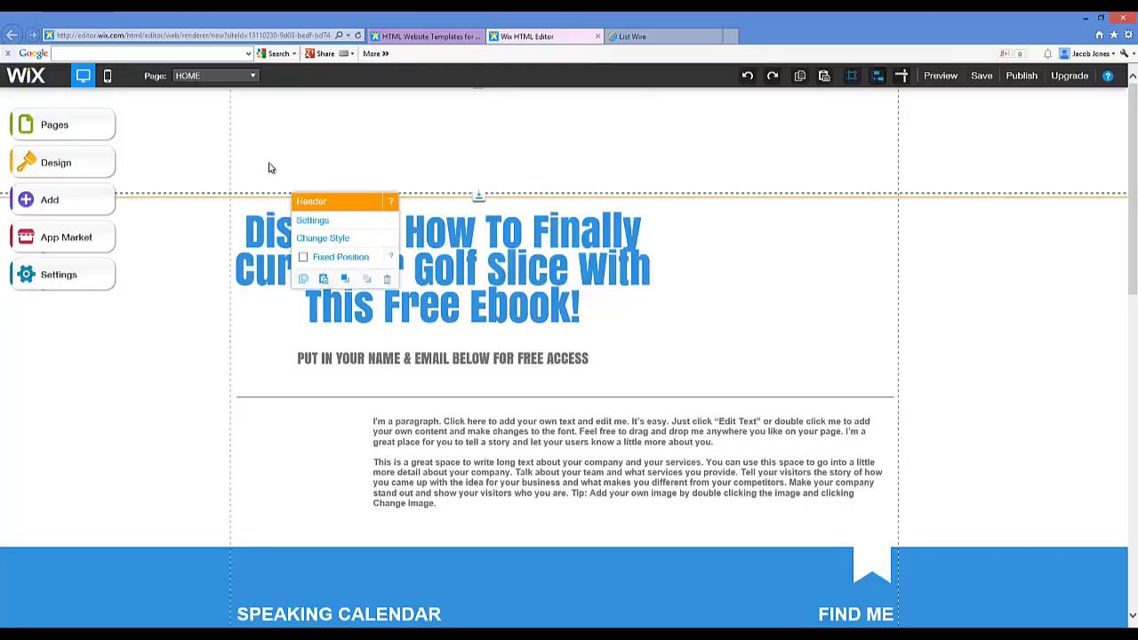
pyautogui.moveTo(436, 174)
pyautogui.mouseDown()
pyautogui.moveTo(457, 168)
pyautogui.moveTo(394, 111)
pyautogui.moveTo(286, 107)
pyautogui.mouseUp()
pyautogui.click(469, 157)
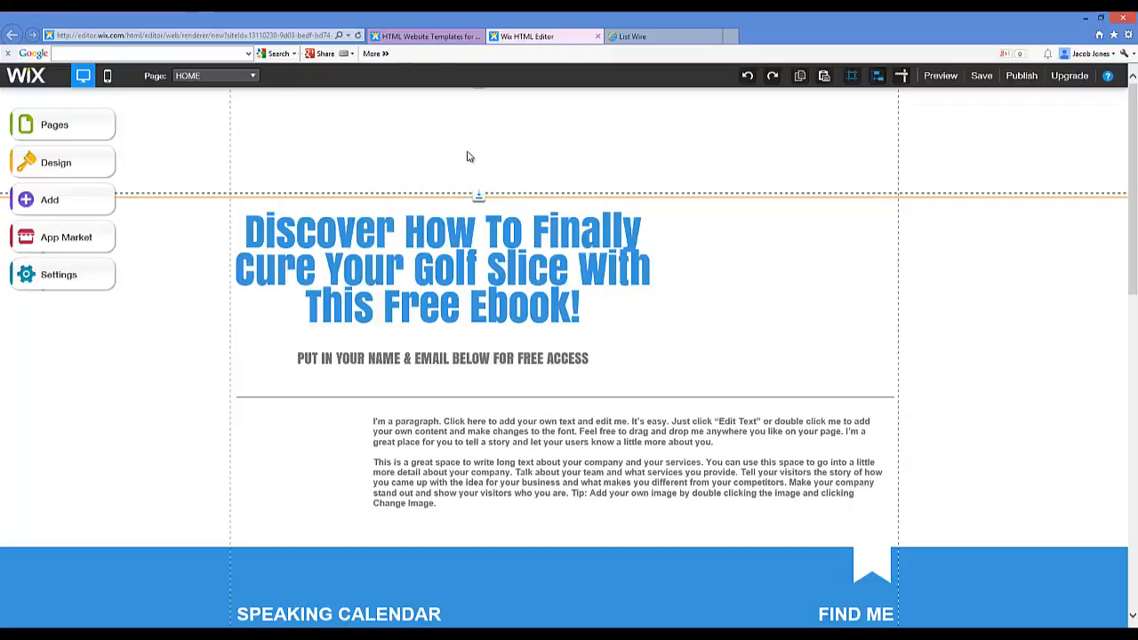
pyautogui.click(662, 266)
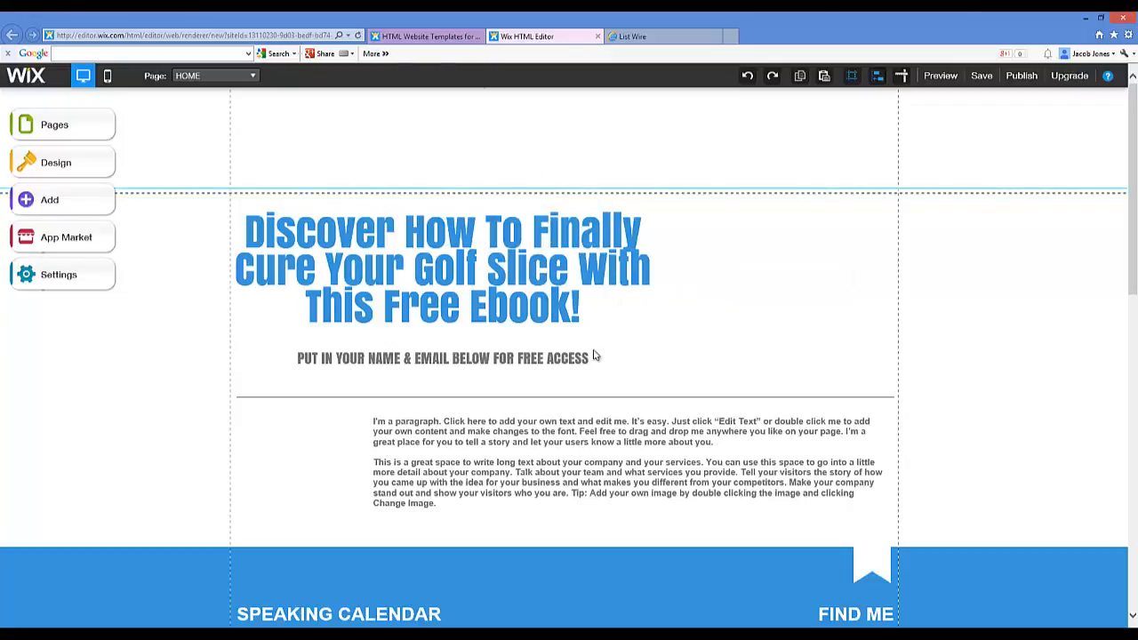
pyautogui.click(430, 411)
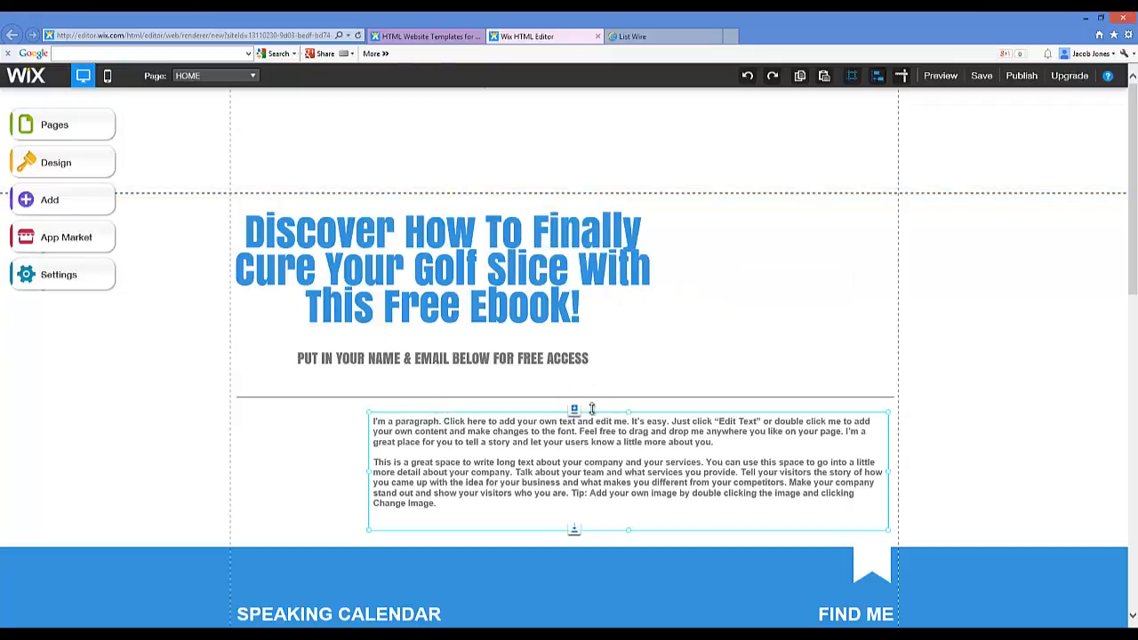
# Step: Delete the placeholder paragraph and the horizontal divider line below the subtitle
pyautogui.rightClick(544, 418)
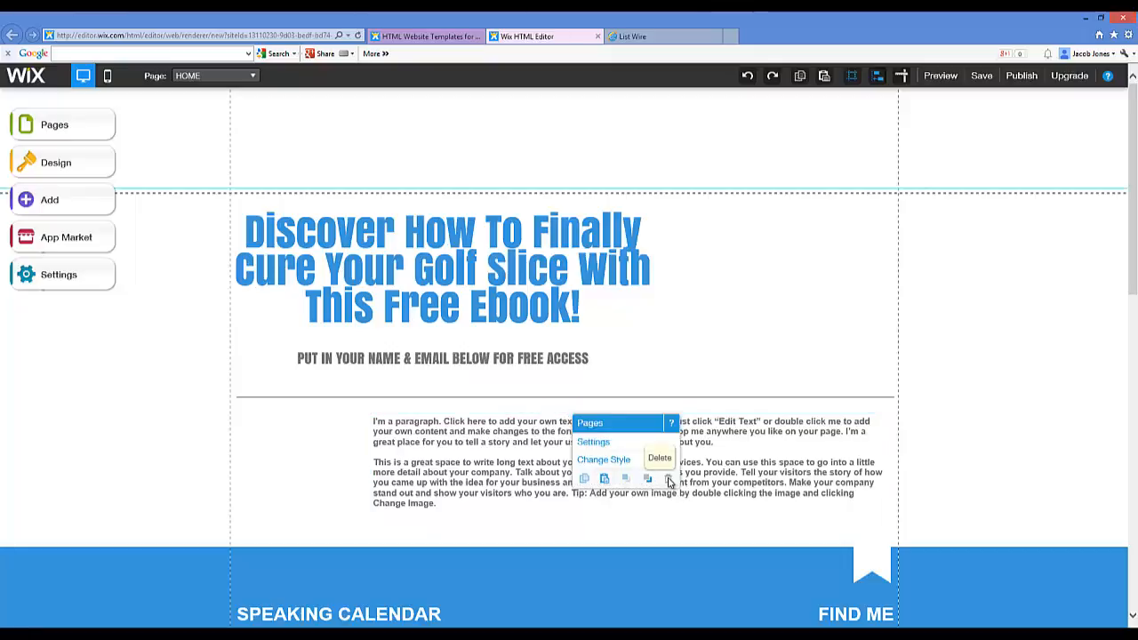
pyautogui.click(463, 427)
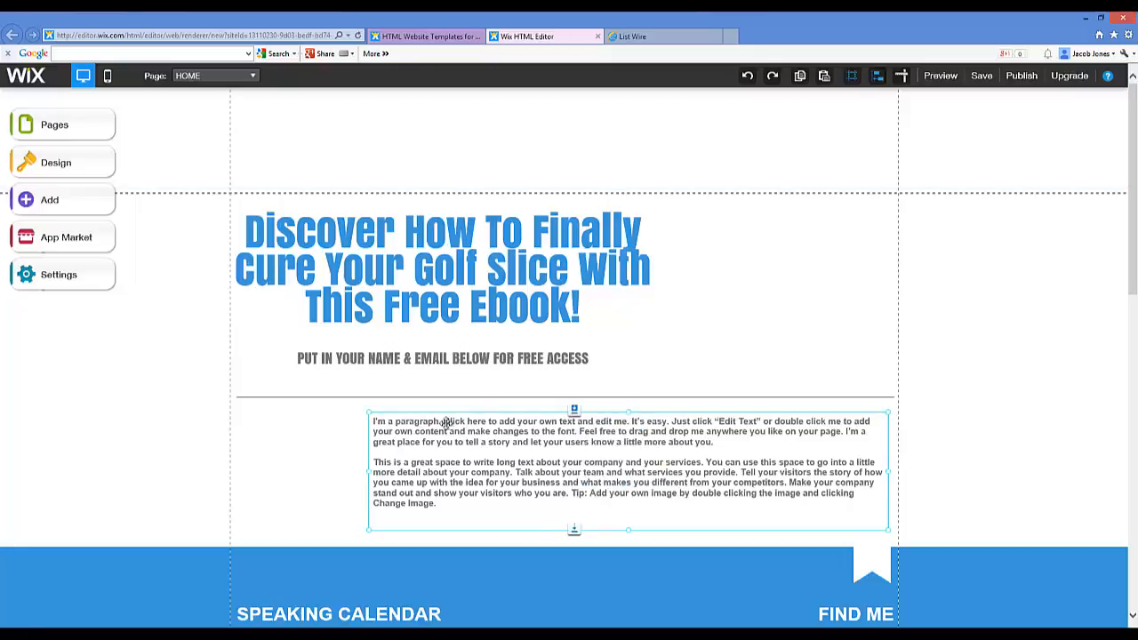
pyautogui.click(381, 420)
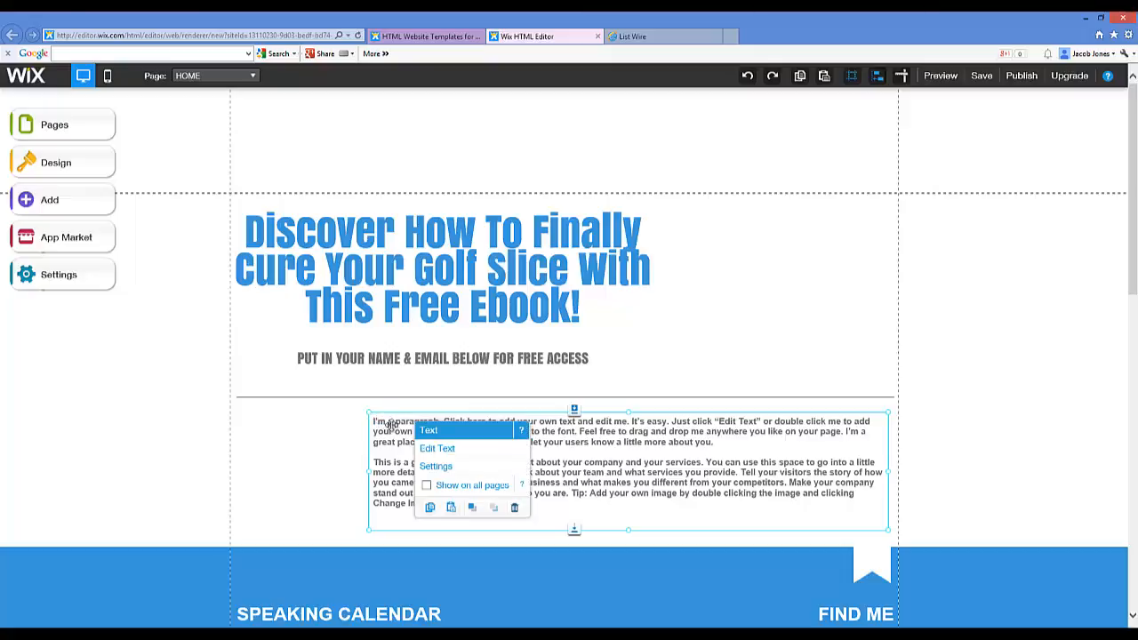
pyautogui.click(514, 506)
pyautogui.click(362, 396)
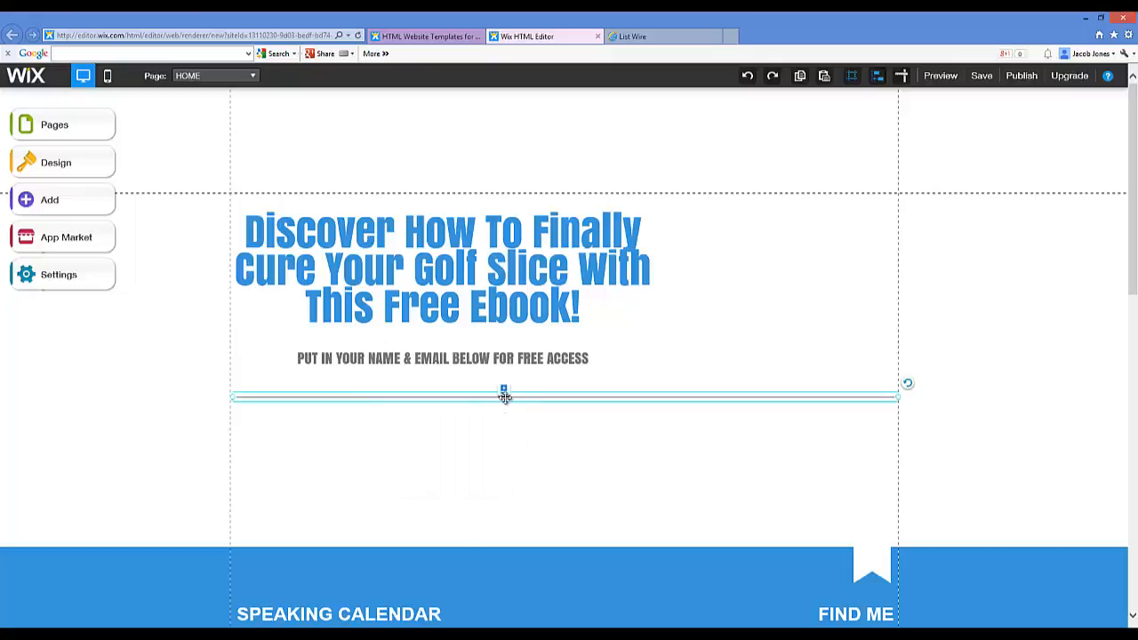
pyautogui.click(547, 396)
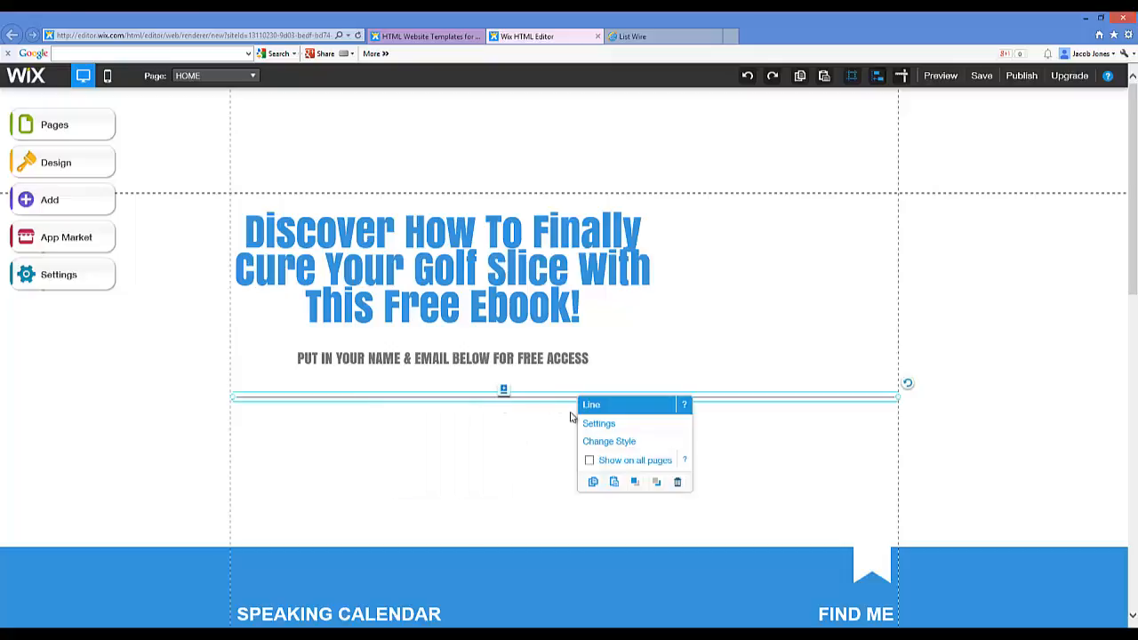
pyautogui.click(677, 481)
# Step: Delete the SPEAKING CALENDAR heading, the Product: Dos & Don'ts event text and the 11 JUN date
pyautogui.scroll(-2, 579, 437)
pyautogui.scroll(-2, 579, 441)
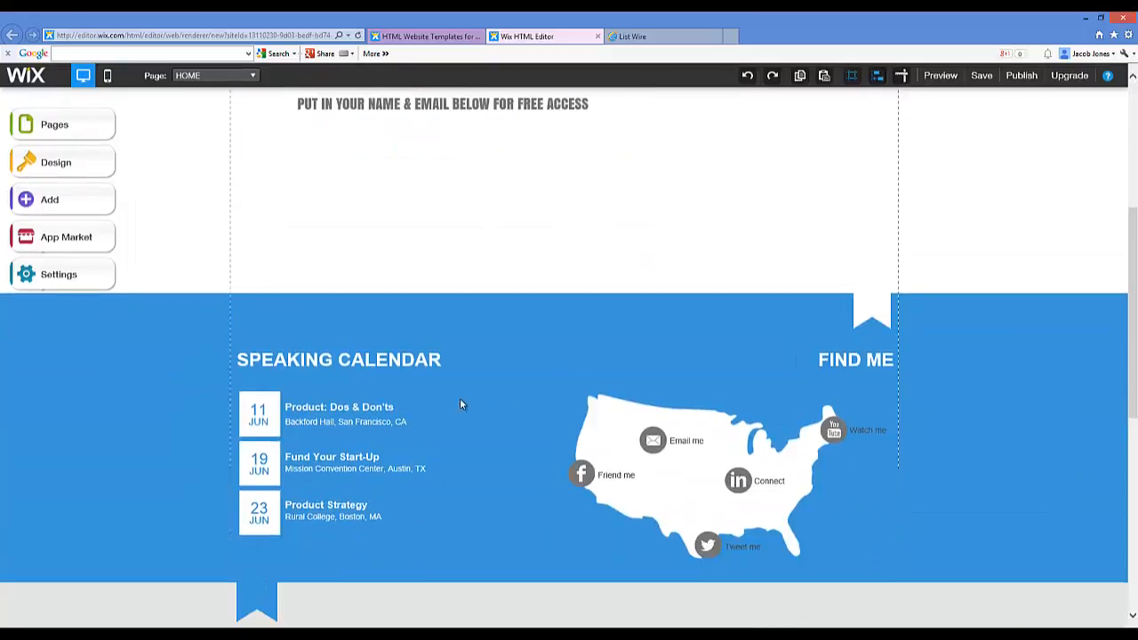
pyautogui.click(389, 273)
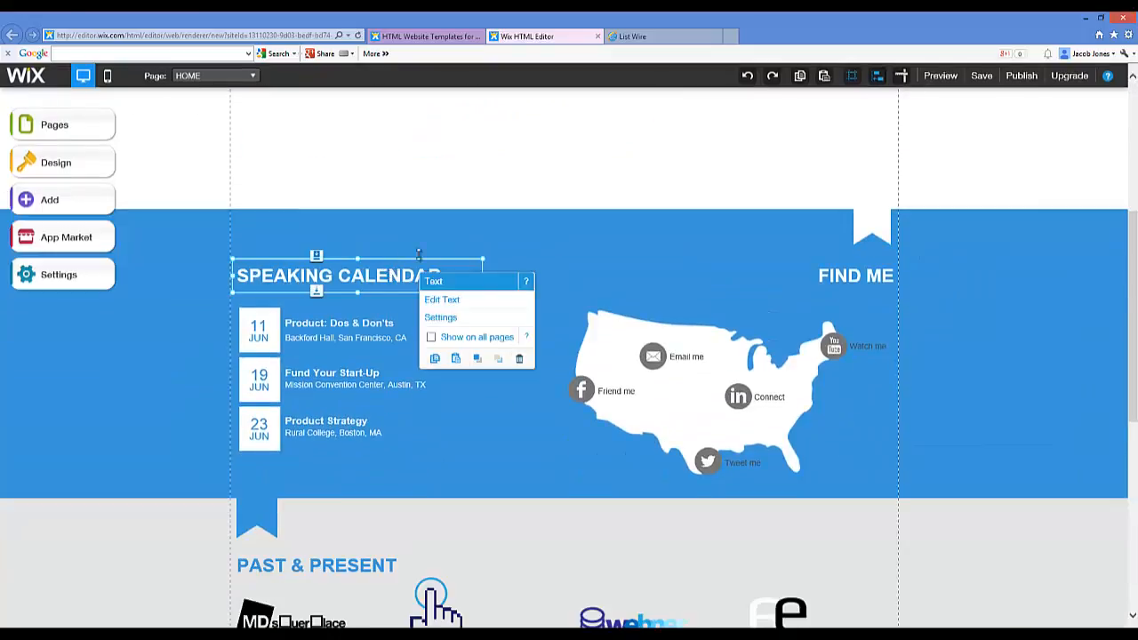
pyautogui.click(519, 358)
pyautogui.click(325, 322)
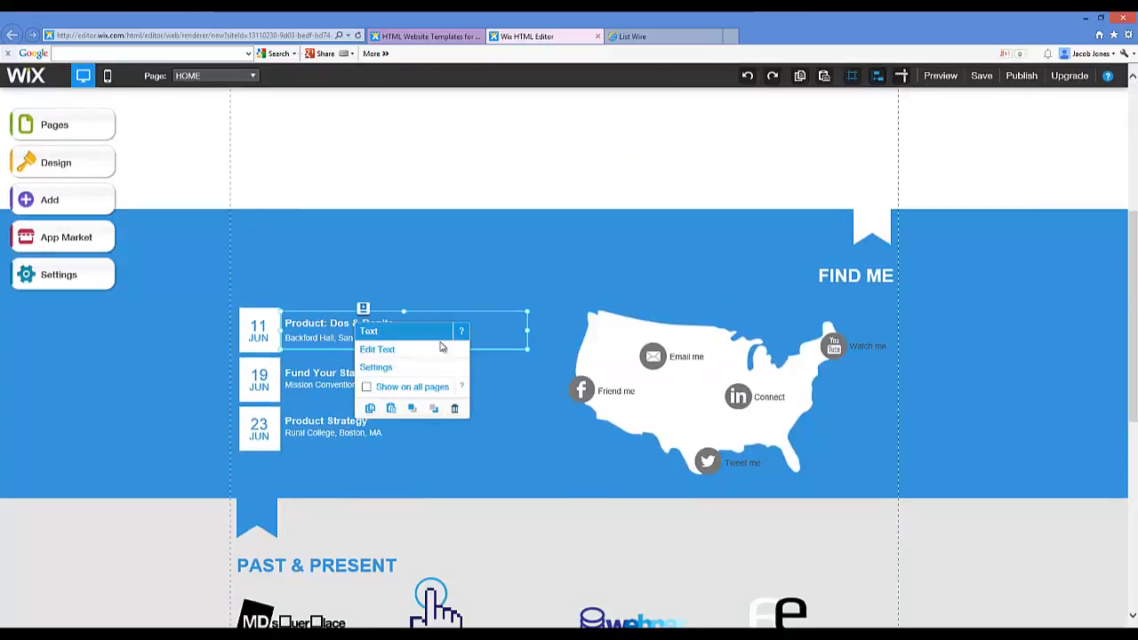
pyautogui.click(454, 408)
pyautogui.click(256, 335)
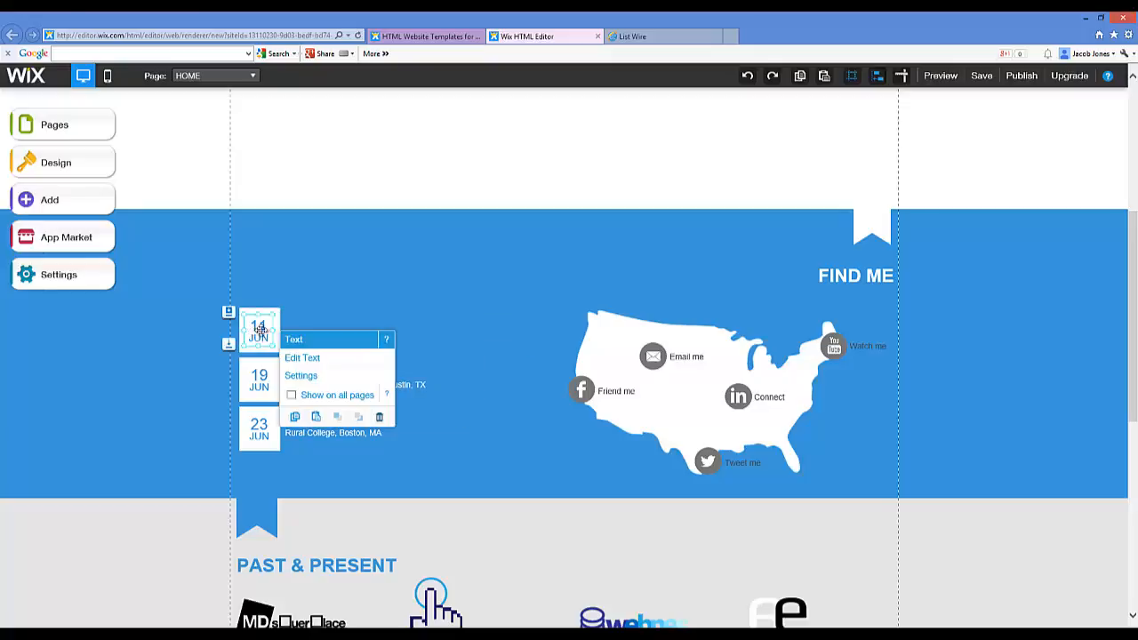
pyautogui.click(379, 414)
# Step: Delete the 19 JUN date and both emptied date boxes
pyautogui.click(252, 379)
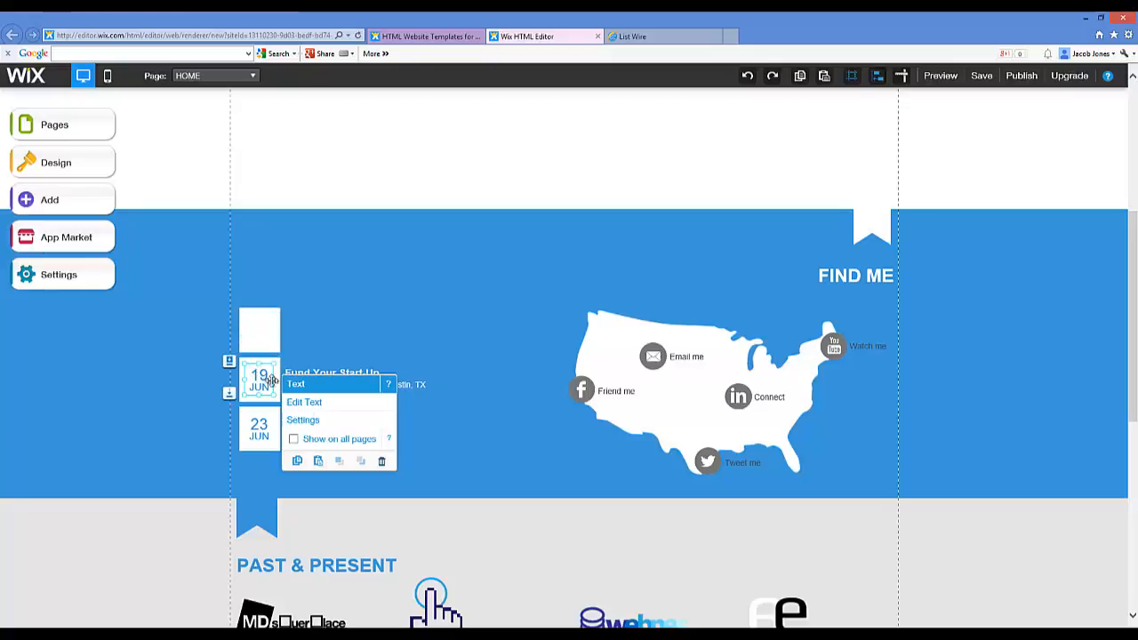
pyautogui.click(382, 459)
pyautogui.click(265, 317)
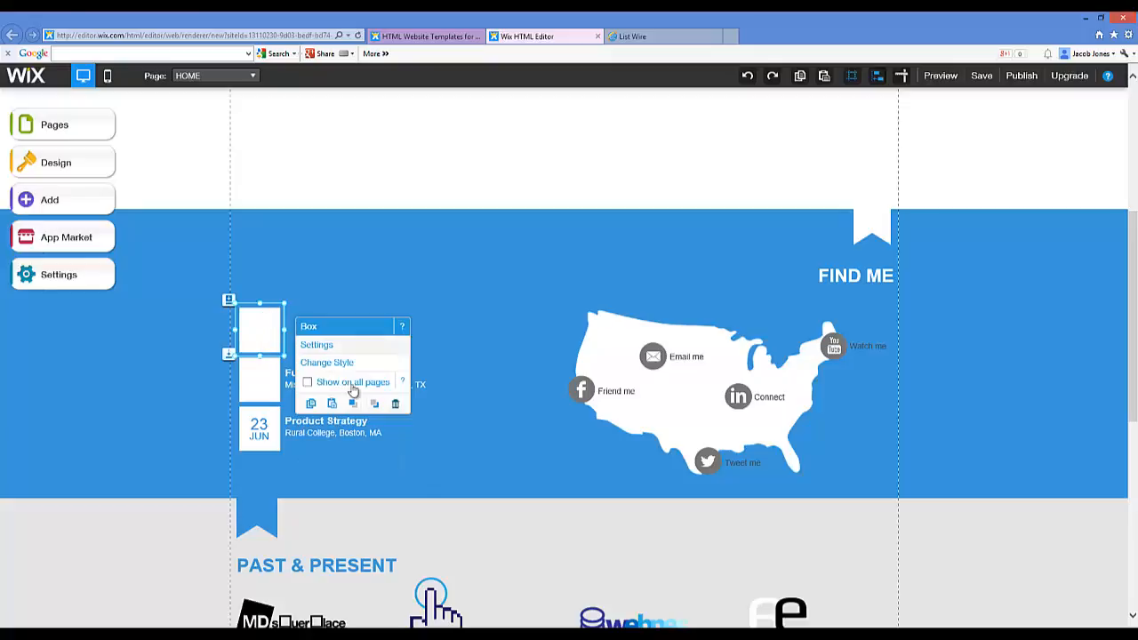
pyautogui.click(395, 404)
pyautogui.click(277, 376)
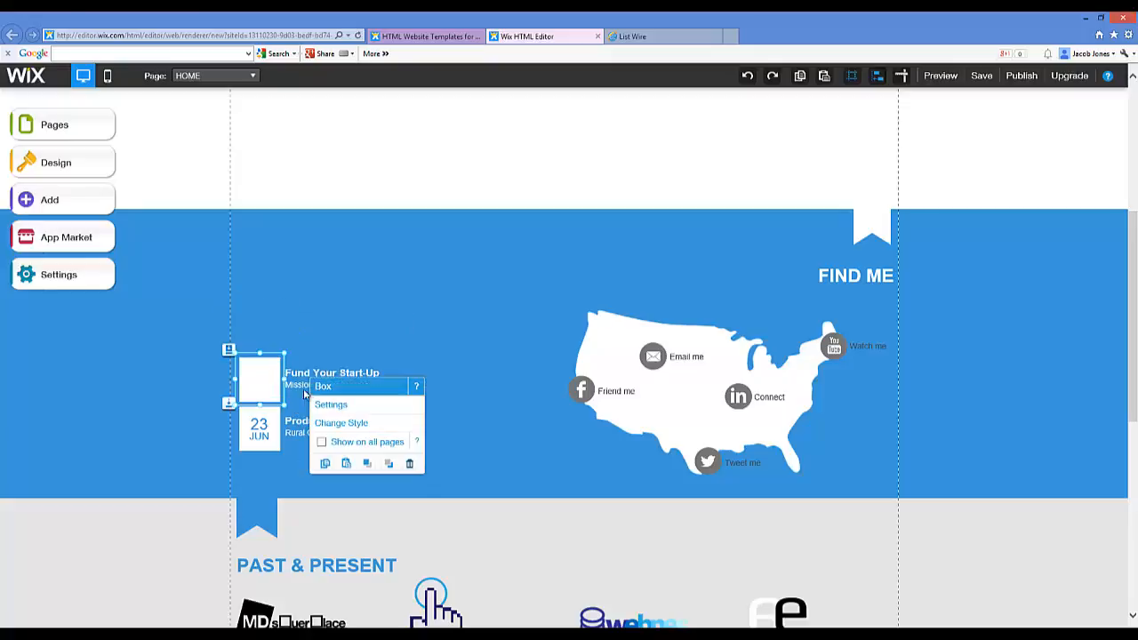
pyautogui.click(410, 462)
# Step: Delete the blue strip holding the calendar and FIND ME map
pyautogui.click(462, 213)
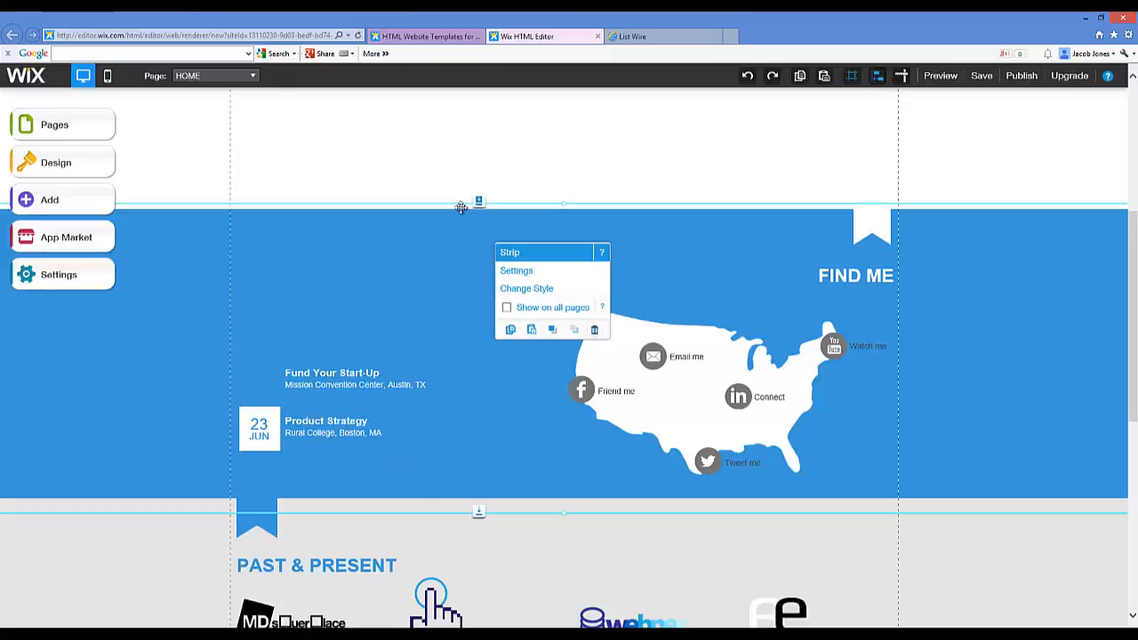
pyautogui.click(595, 329)
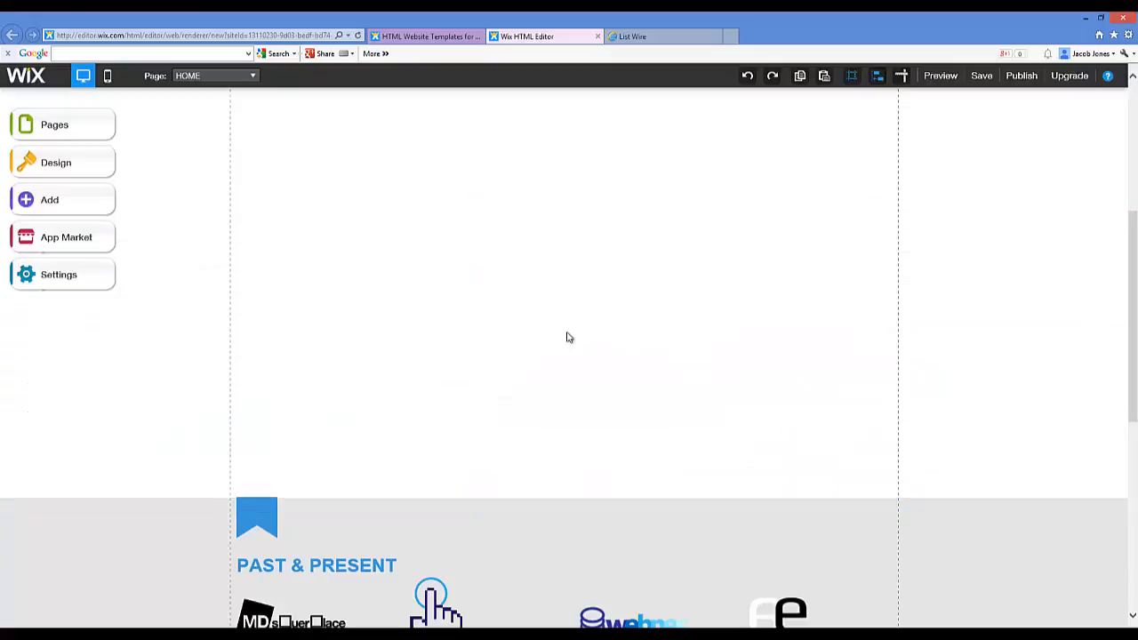
pyautogui.scroll(-2, 434, 409)
pyautogui.click(436, 369)
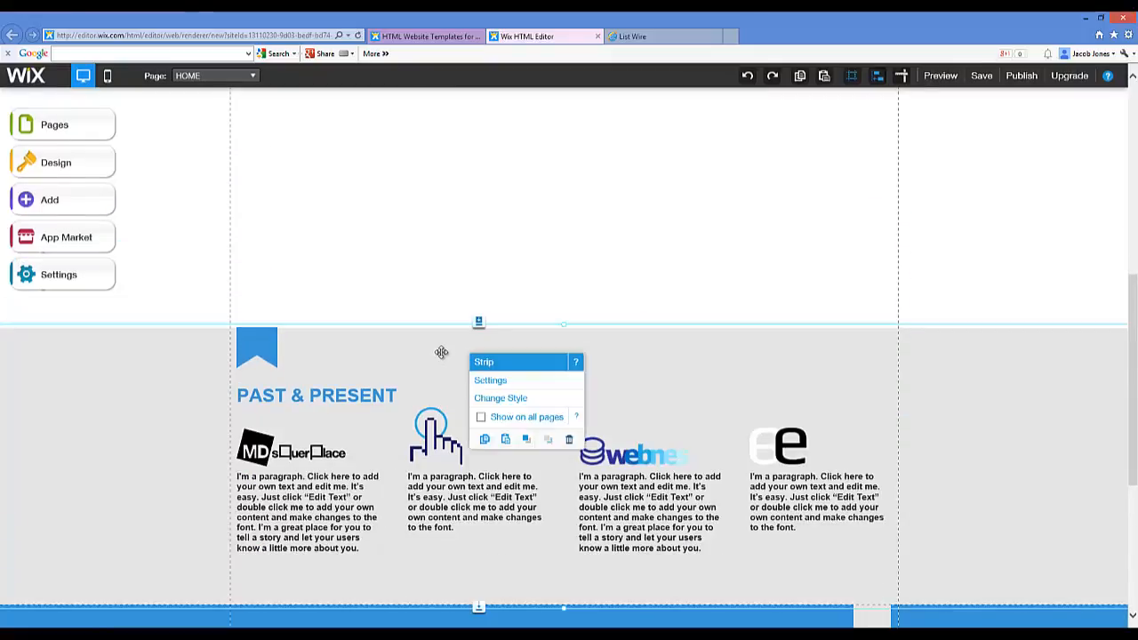
# Step: Delete the grey Past & Present strip and the footer's contact form
pyautogui.click(569, 440)
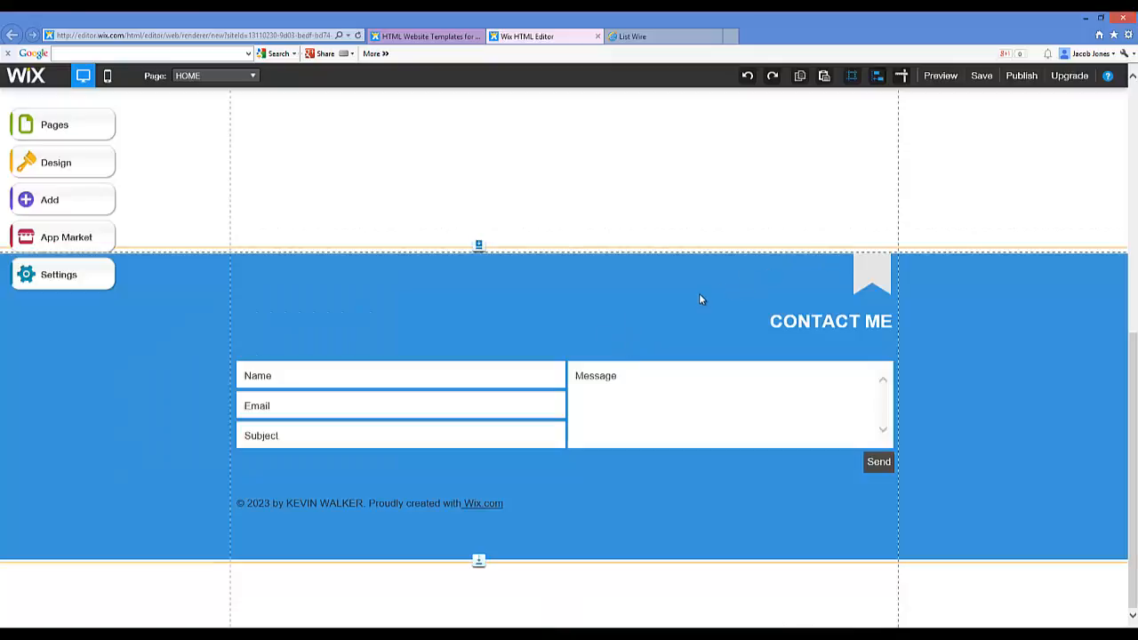
pyautogui.click(350, 432)
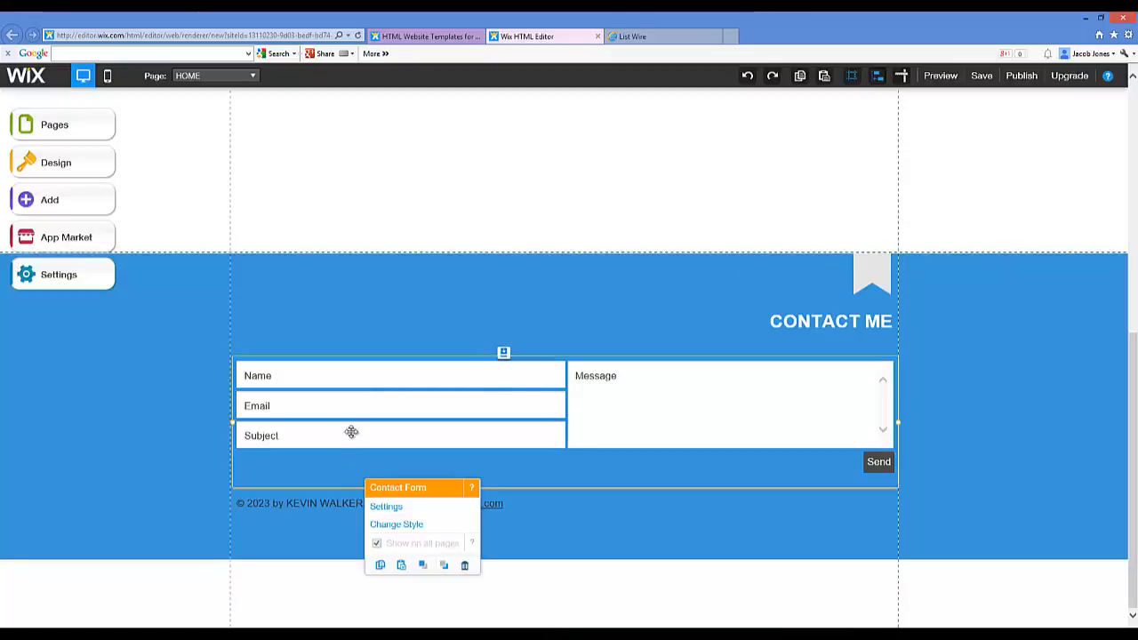
pyautogui.click(829, 360)
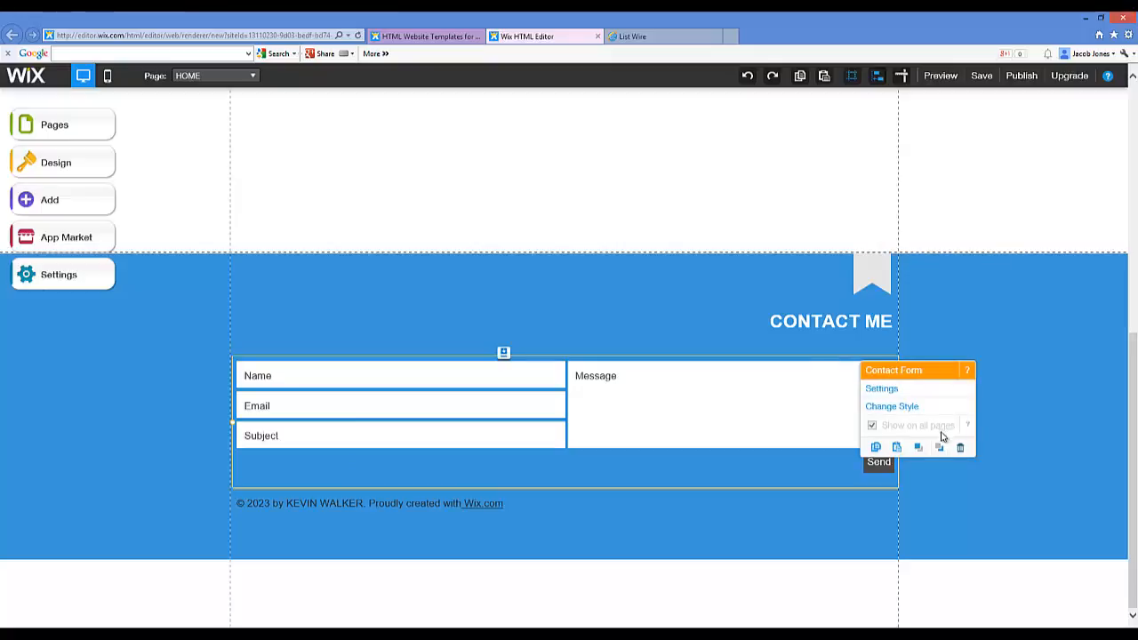
pyautogui.click(960, 446)
# Step: Delete the ribbon box and the CONTACT ME heading from the footer
pyautogui.click(870, 269)
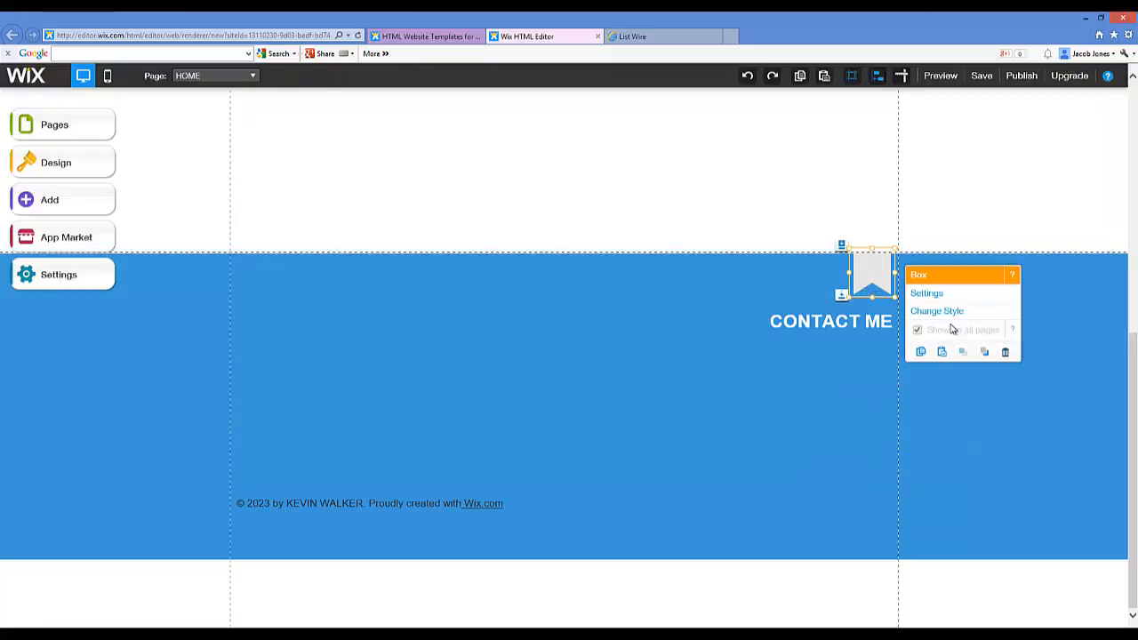
pyautogui.click(1003, 352)
pyautogui.click(837, 320)
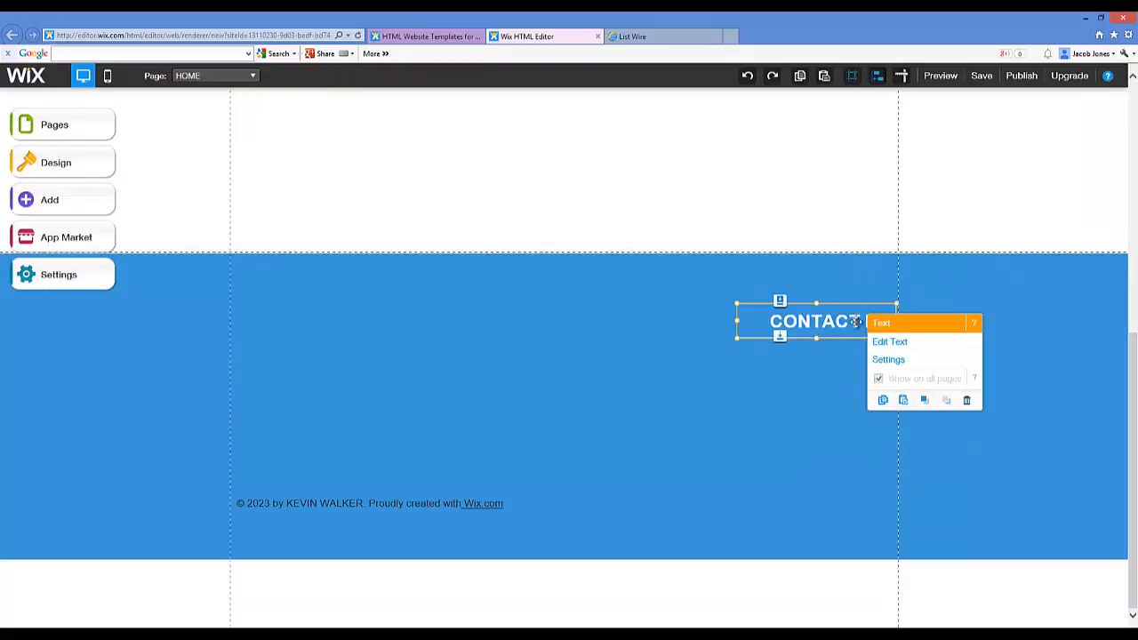
pyautogui.click(965, 400)
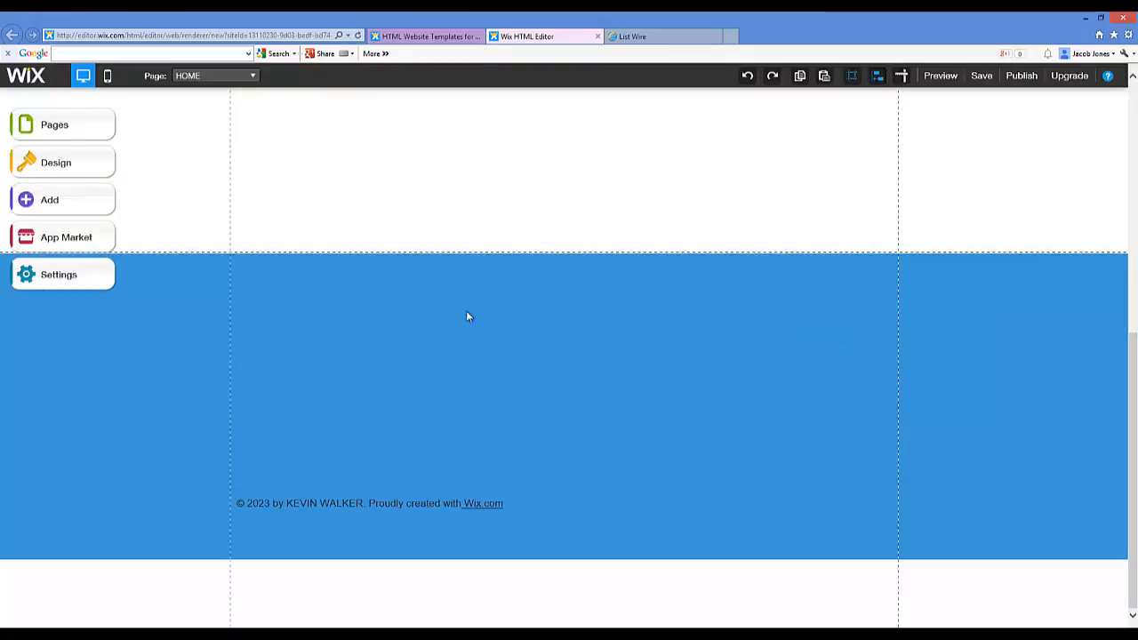
pyautogui.click(436, 263)
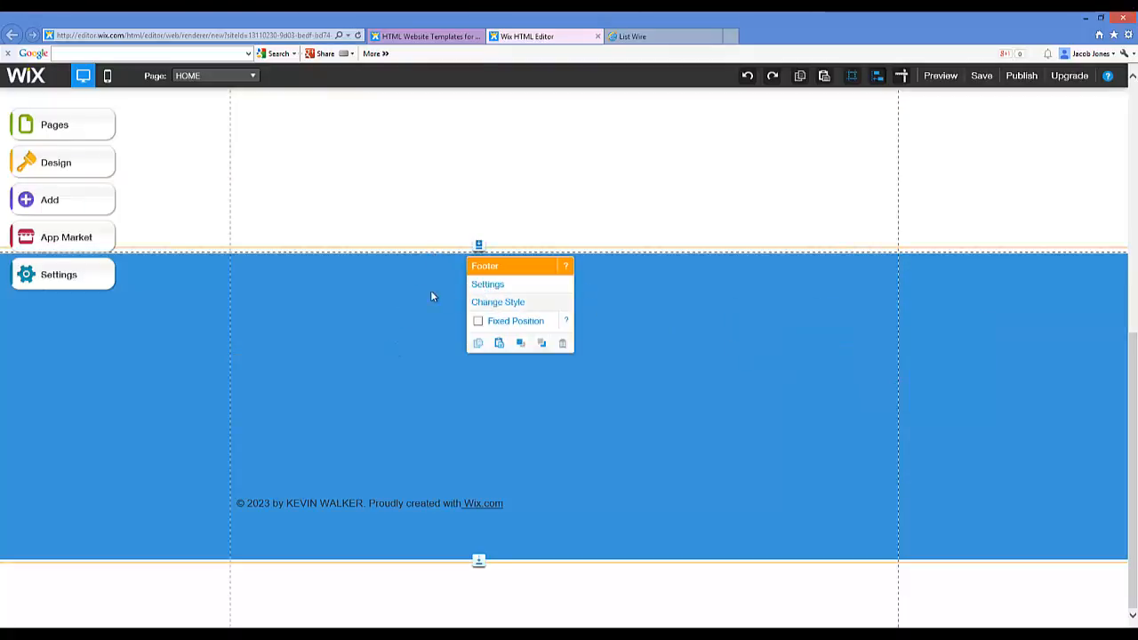
pyautogui.scroll(3, 418, 302)
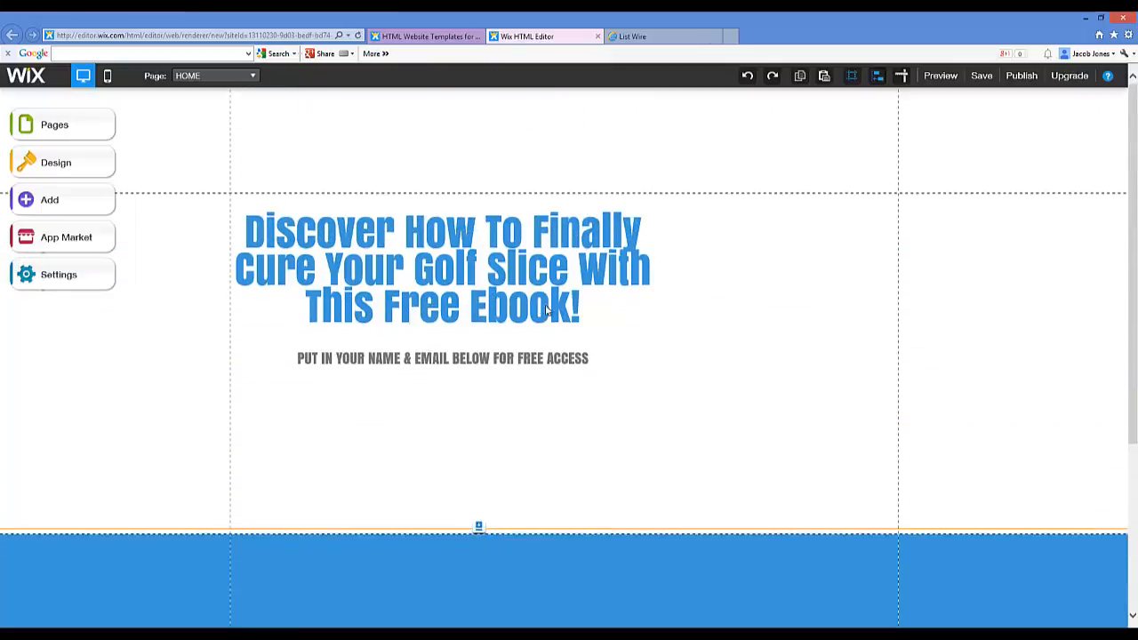
# Step: Widen the golf-slice headline box to span the page width
pyautogui.click(576, 303)
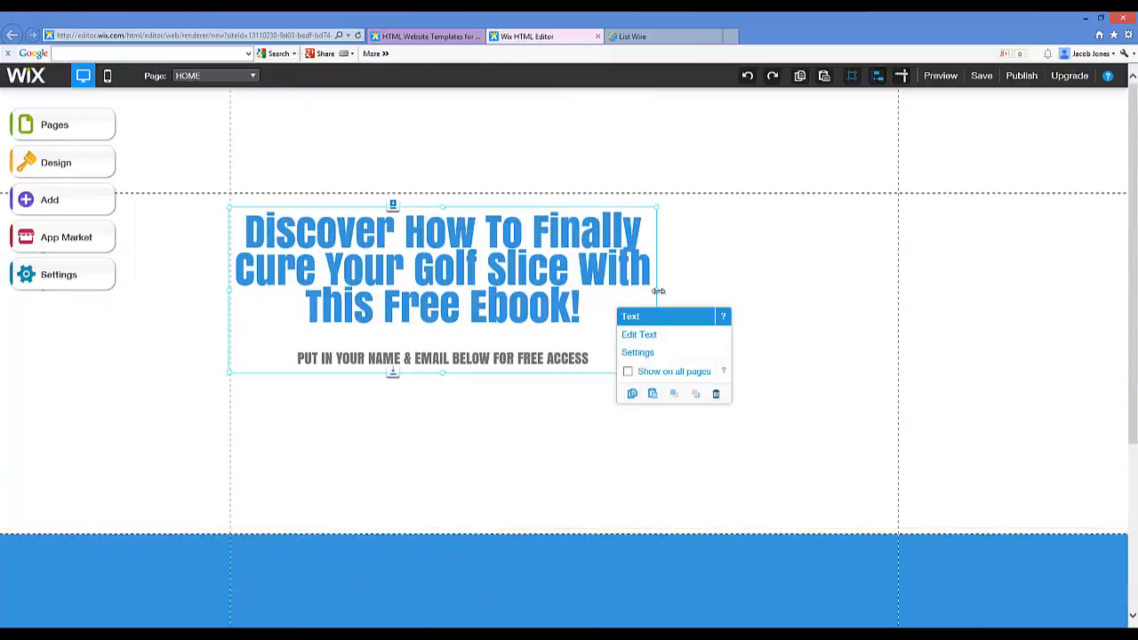
pyautogui.moveTo(656, 289); pyautogui.dragTo(891, 282)
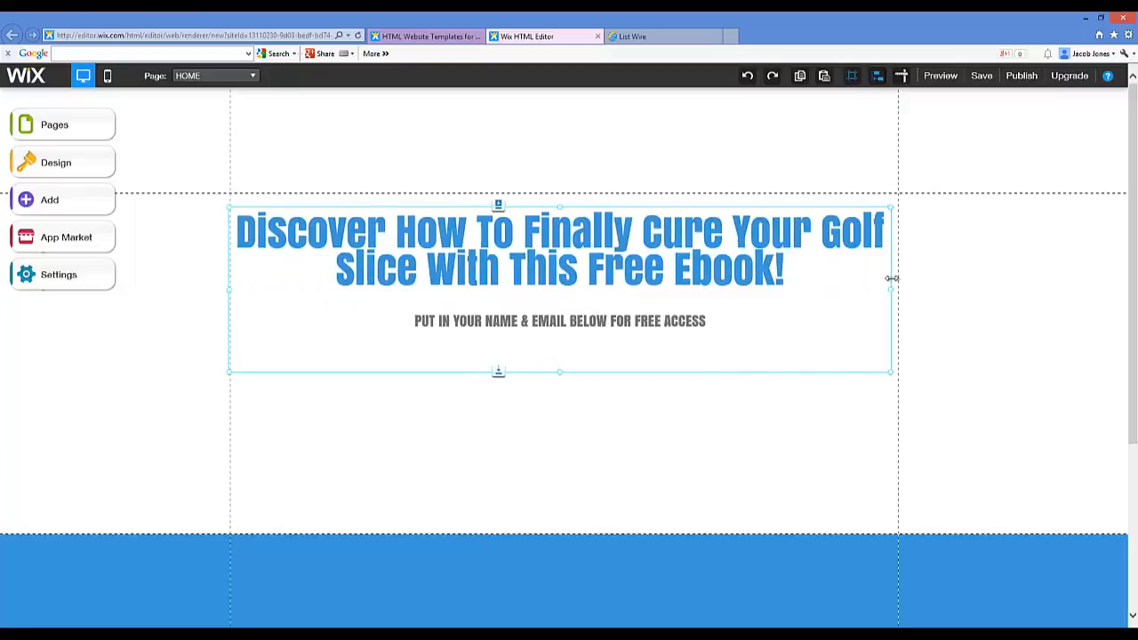
pyautogui.click(574, 404)
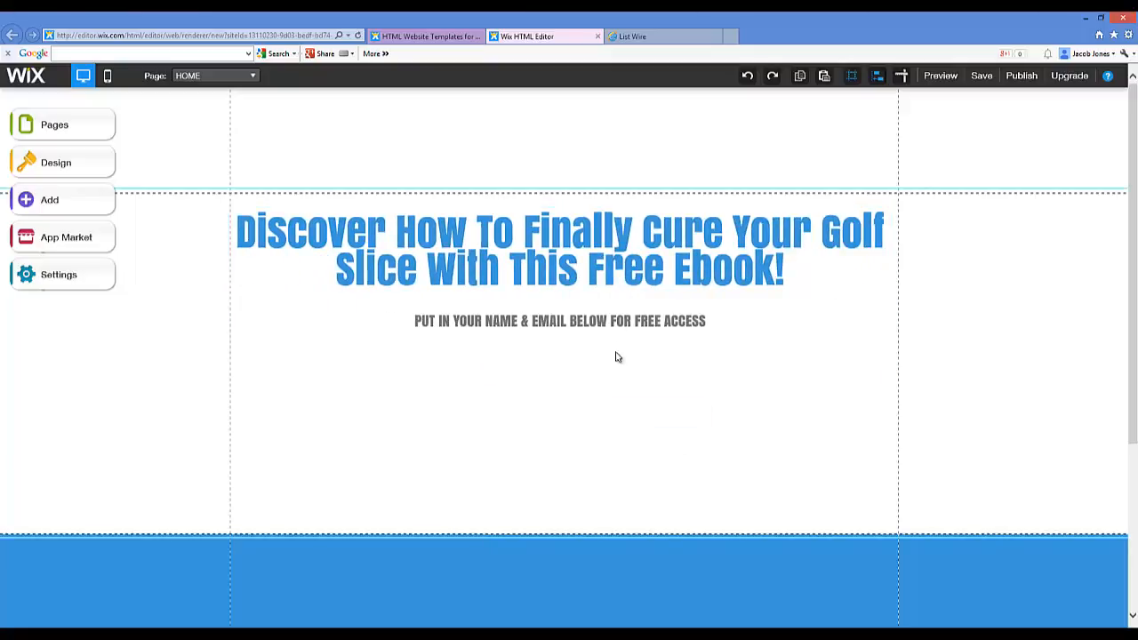
# Step: Add a blank line under the subtitle and centre-align it
pyautogui.click(618, 356)
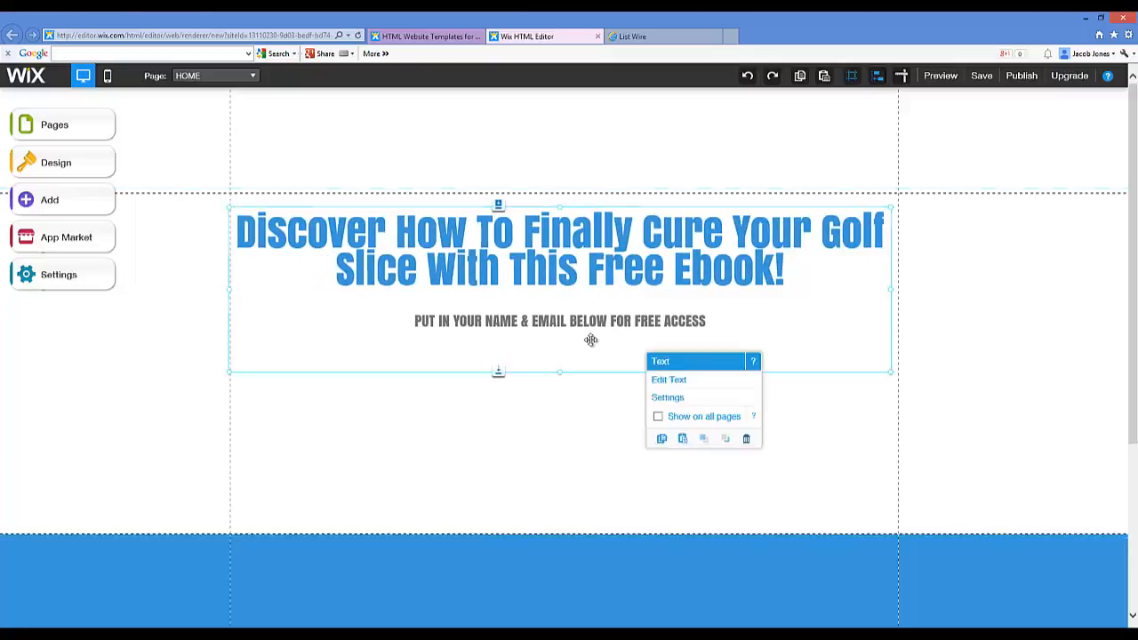
pyautogui.click(536, 349)
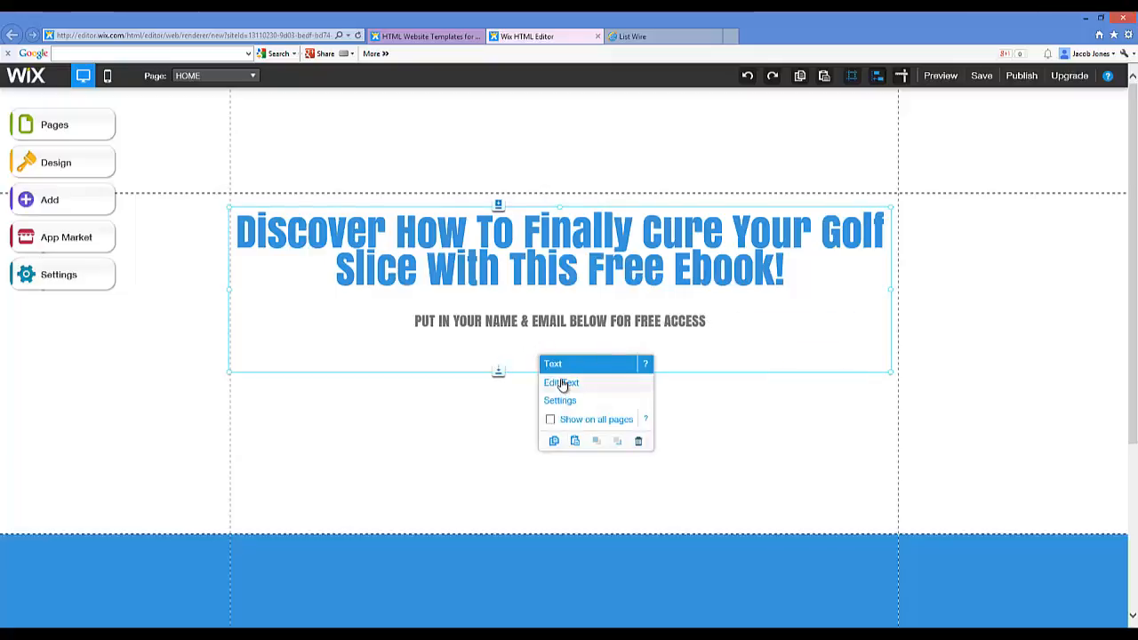
pyautogui.doubleClick(670, 331)
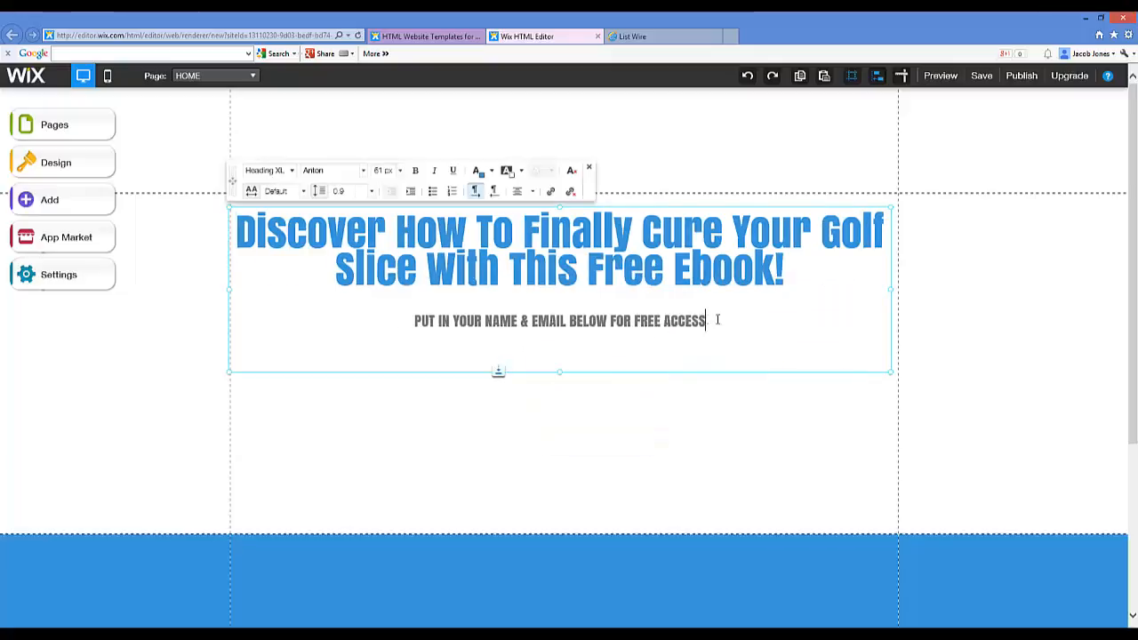
pyautogui.press('Return')
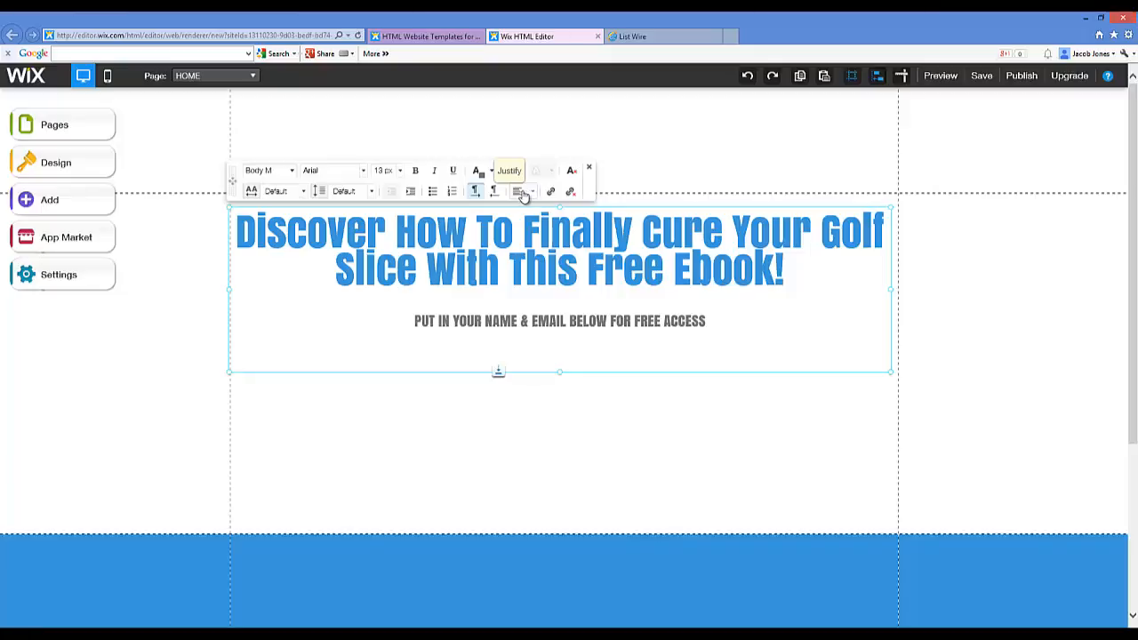
pyautogui.click(523, 196)
pyautogui.click(537, 210)
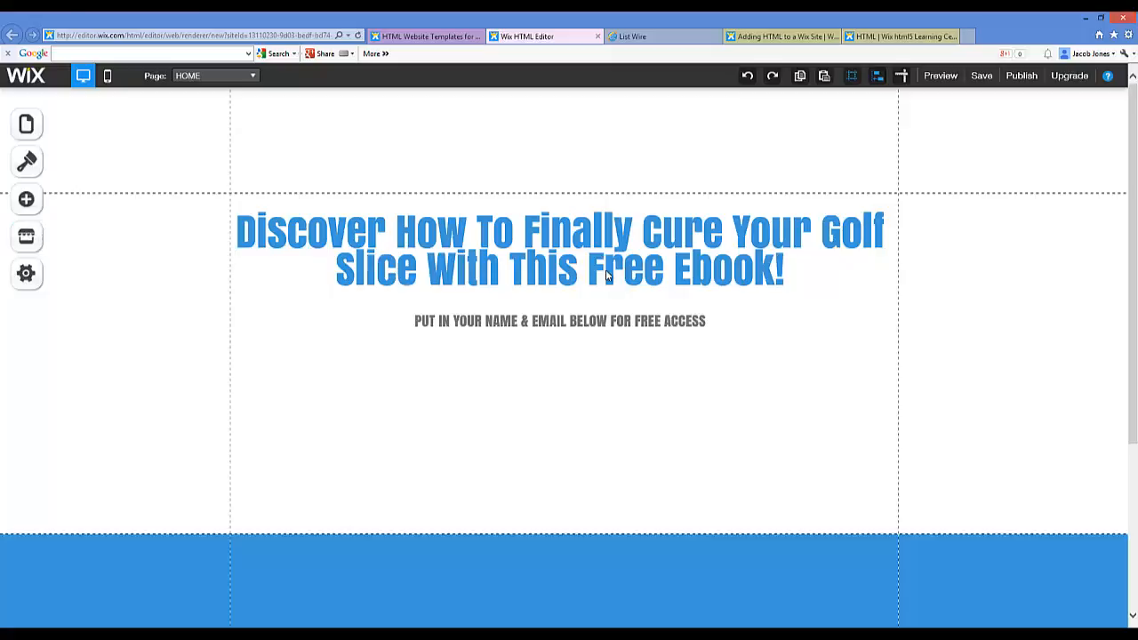
# Step: Search the App Market for 'html' so HTML iFrame/Embed appears first
pyautogui.scroll(-2, 221, 287)
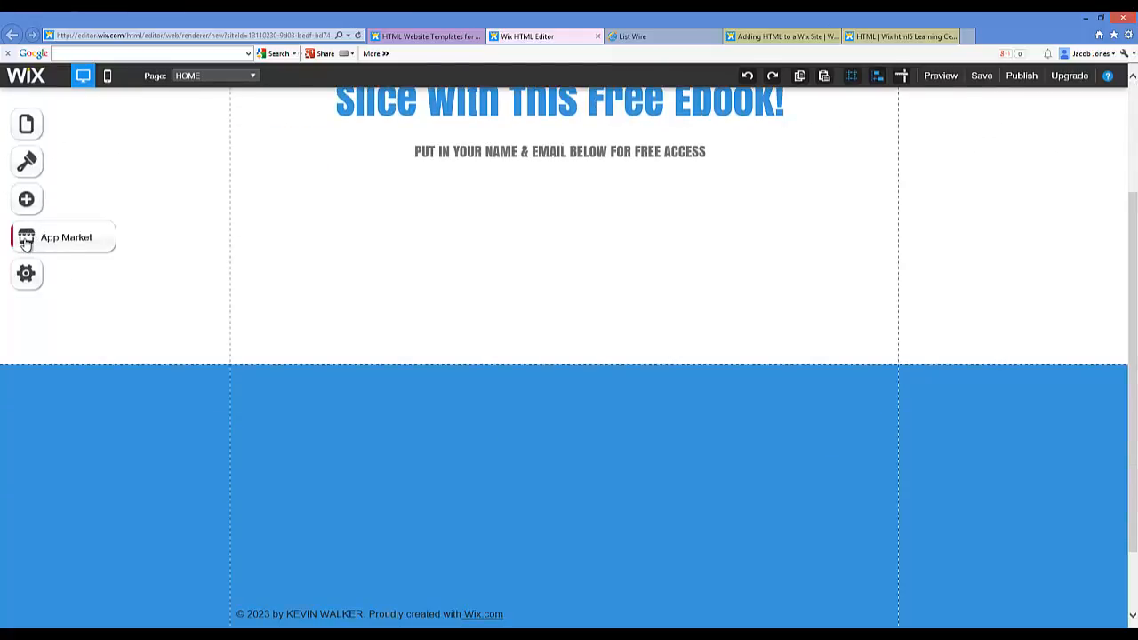
pyautogui.click(78, 242)
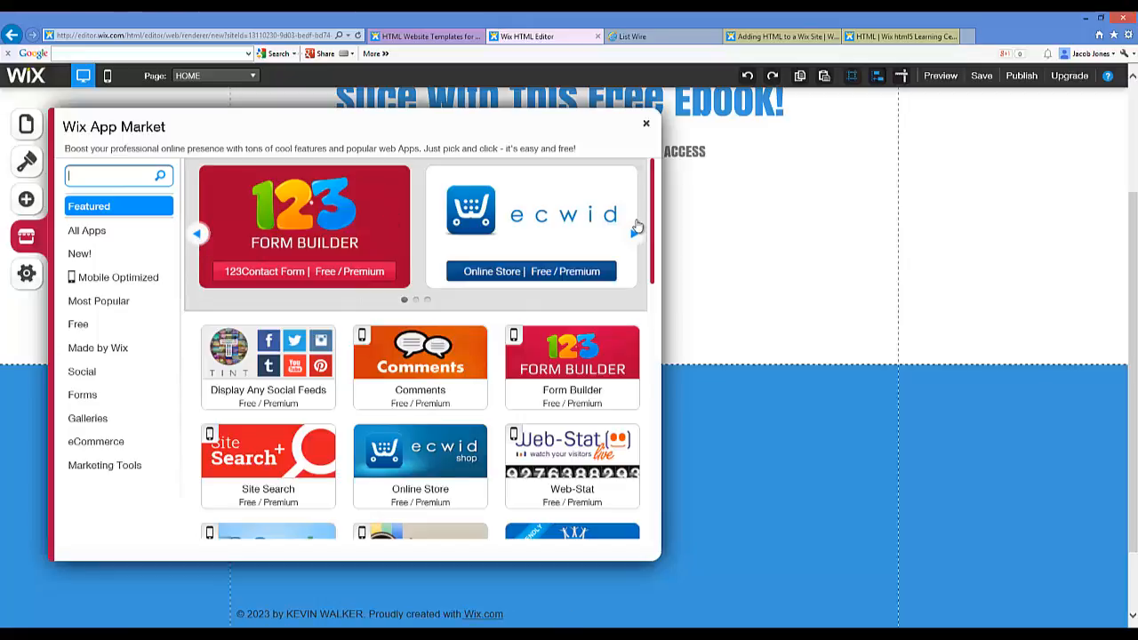
pyautogui.click(634, 229)
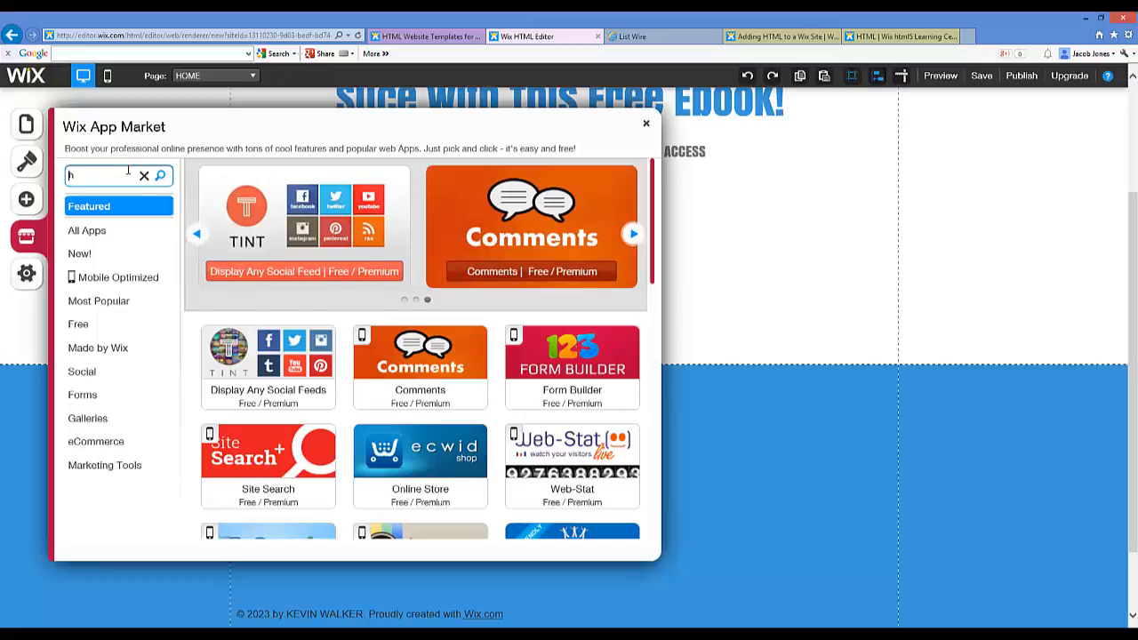
pyautogui.write('l')
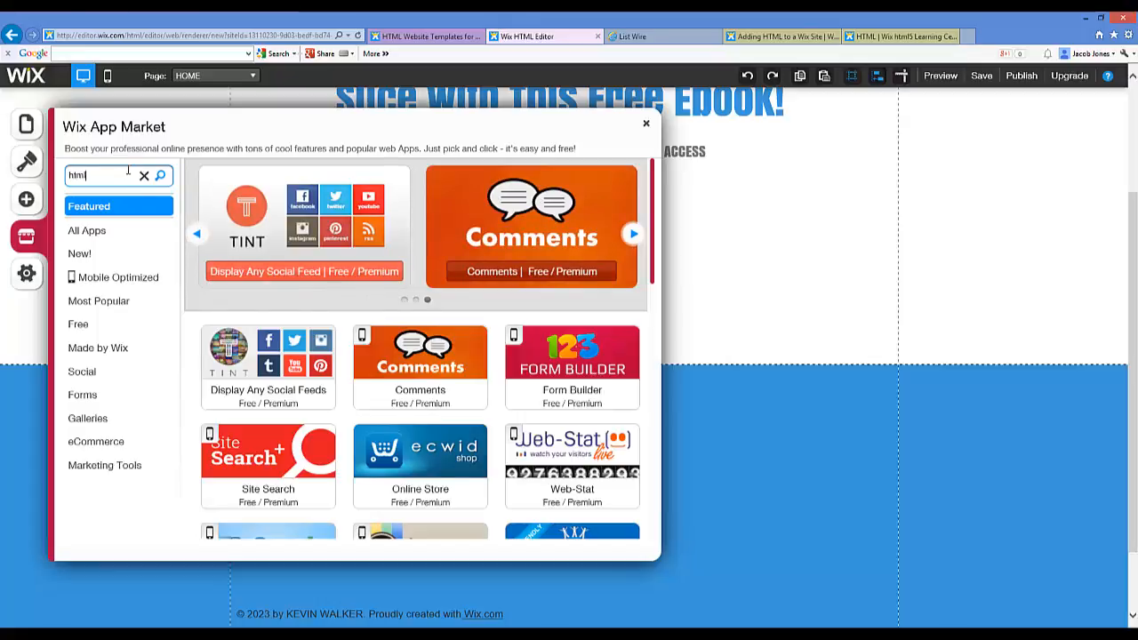
pyautogui.press('Return')
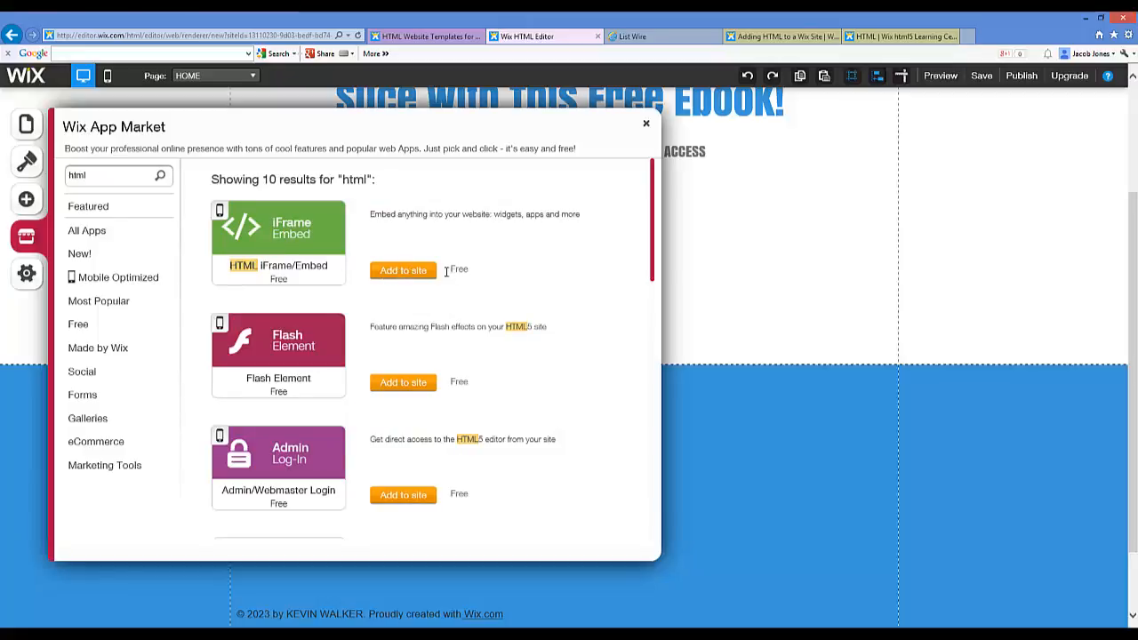
# Step: Add the HTML iFrame/Embed box below the subtitle and open its settings
pyautogui.click(403, 271)
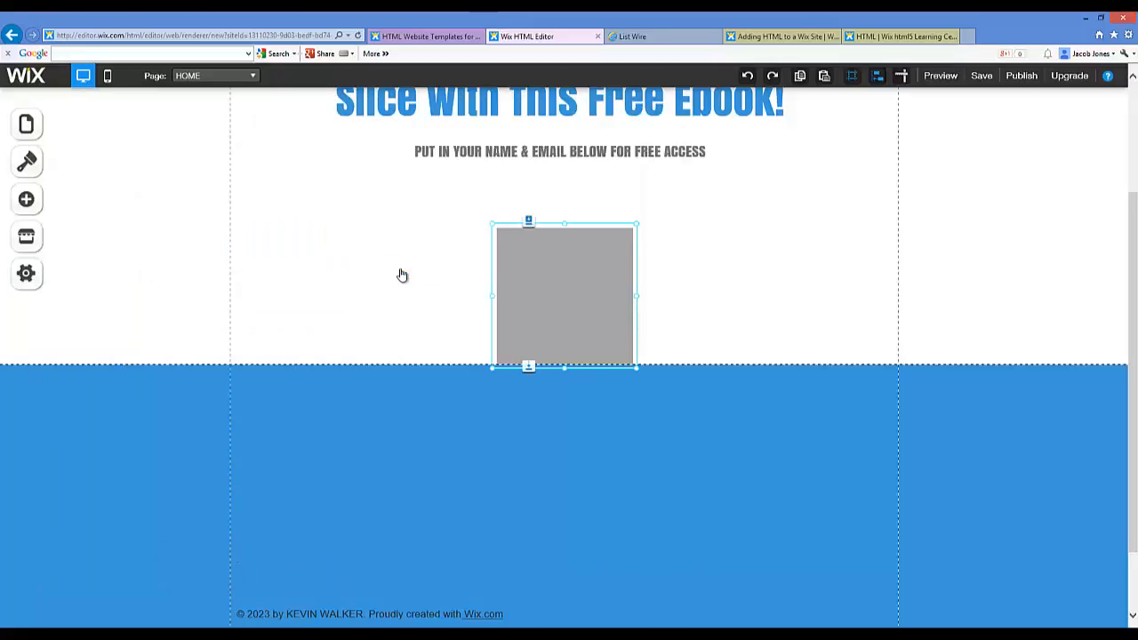
pyautogui.click(606, 209)
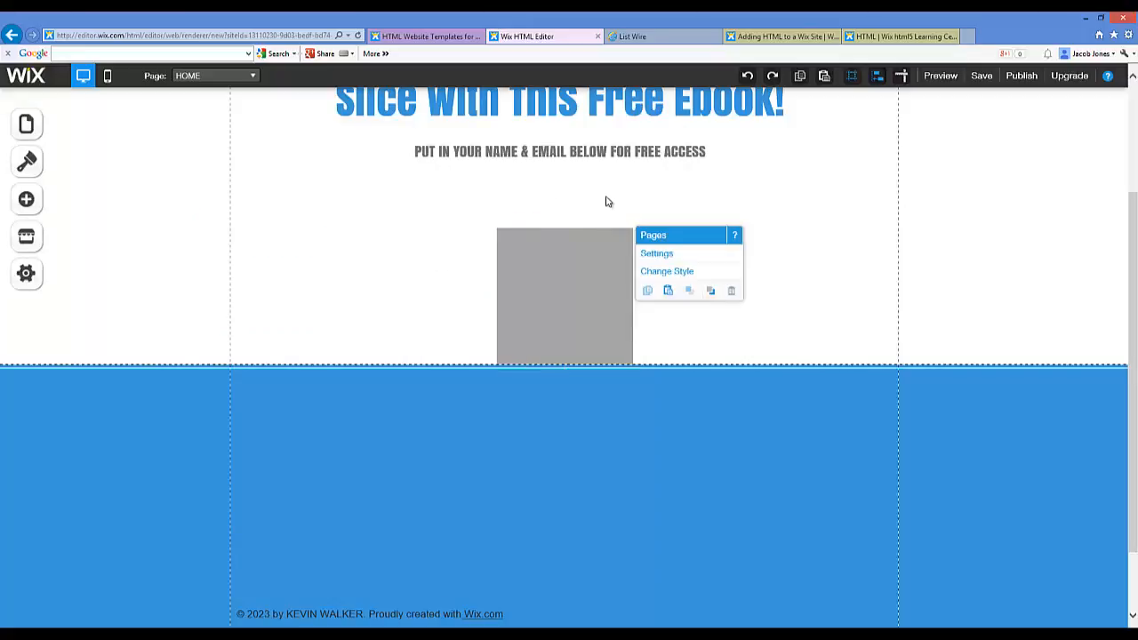
pyautogui.click(582, 241)
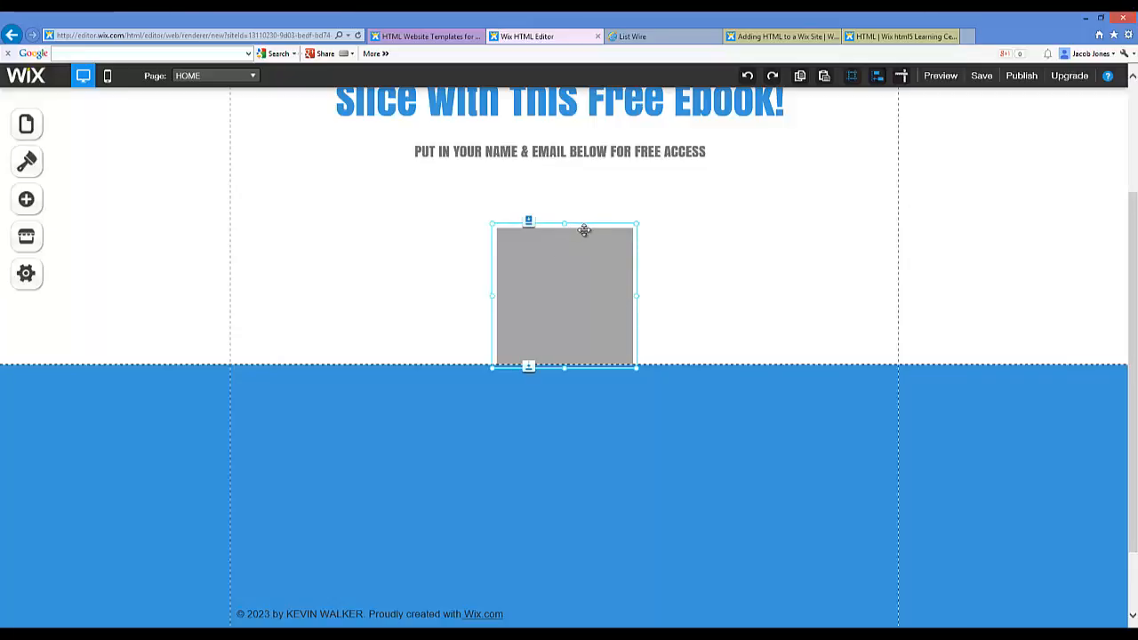
pyautogui.click(573, 248)
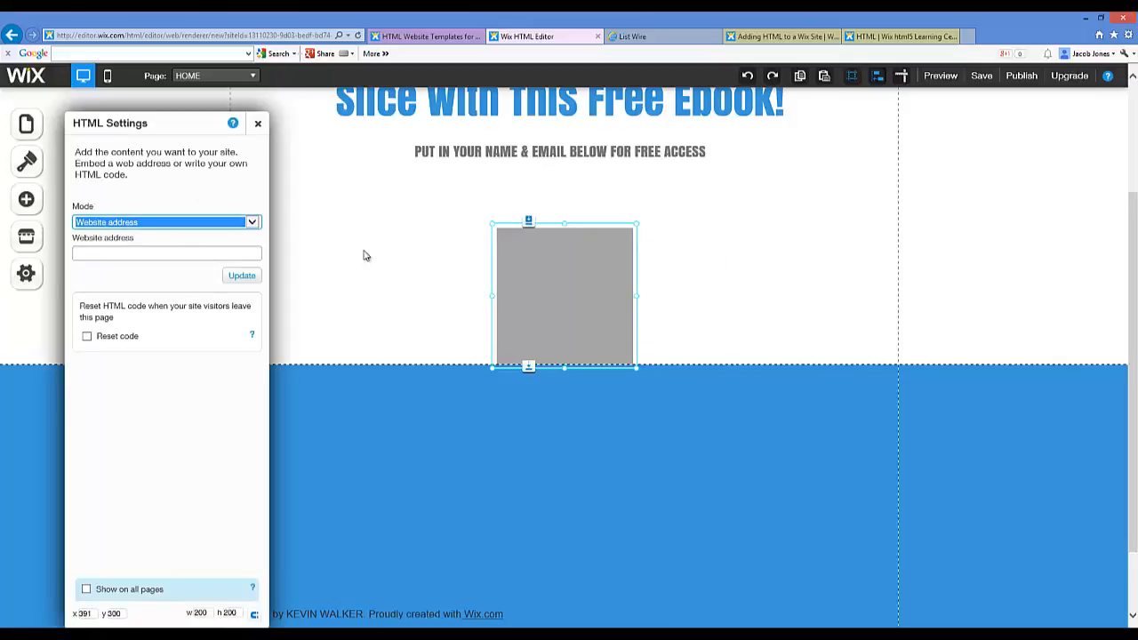
# Step: Set the embed's mode to HTML code
pyautogui.click(251, 223)
pyautogui.click(133, 231)
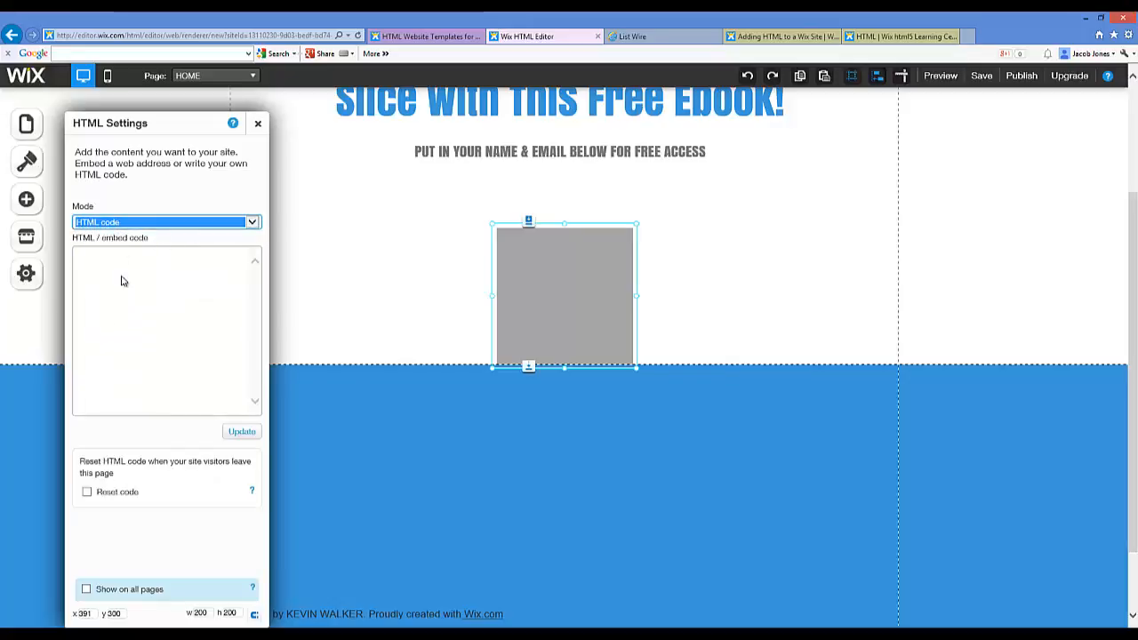
pyautogui.click(126, 271)
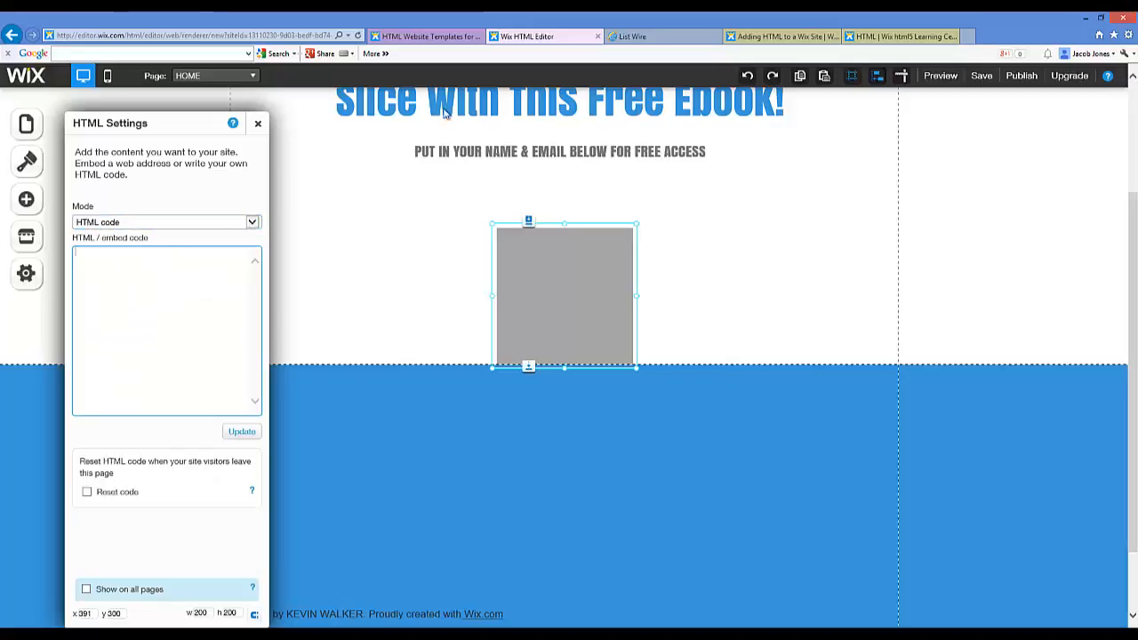
pyautogui.click(627, 37)
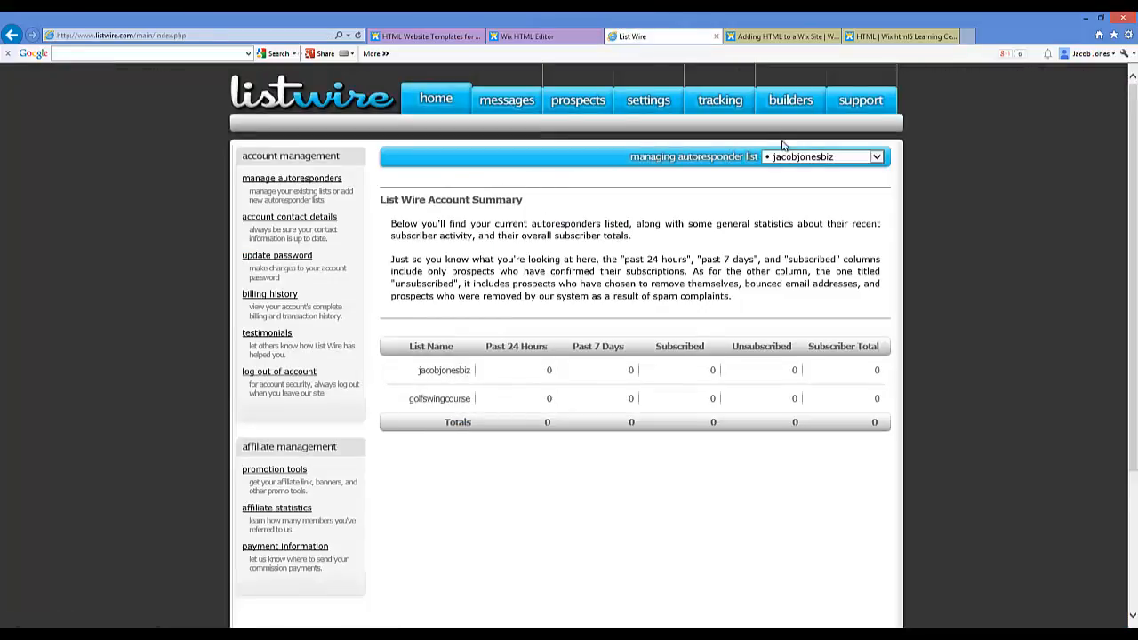
# Step: Pick the golfswingcourse list, then log in to List Wire with the account username and password
pyautogui.click(865, 157)
pyautogui.click(822, 177)
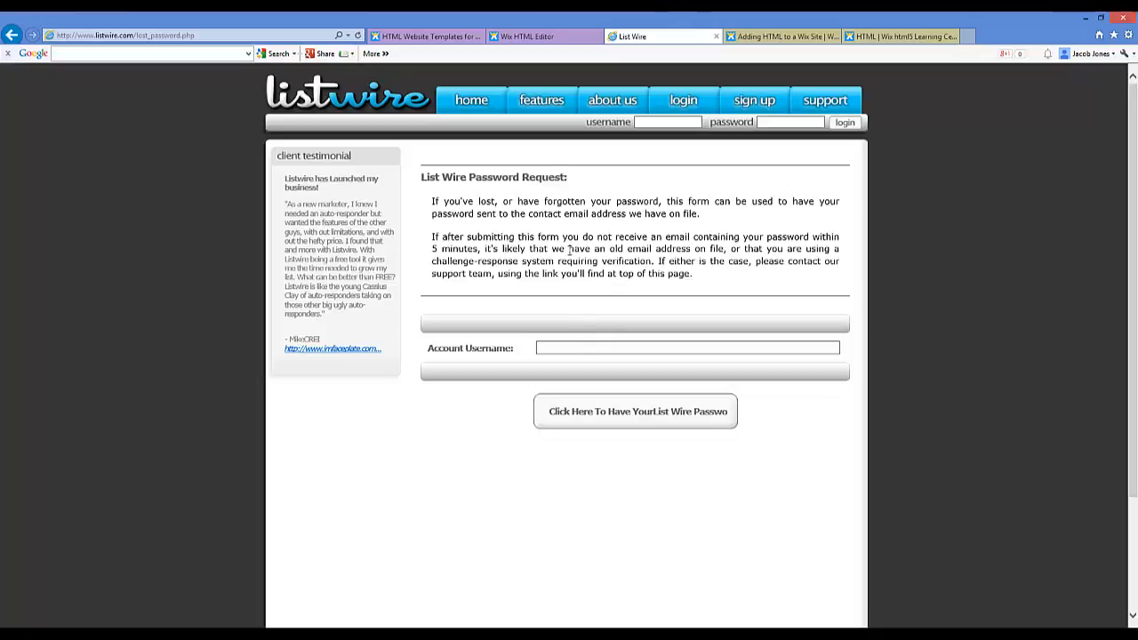
pyautogui.click(682, 102)
pyautogui.click(577, 308)
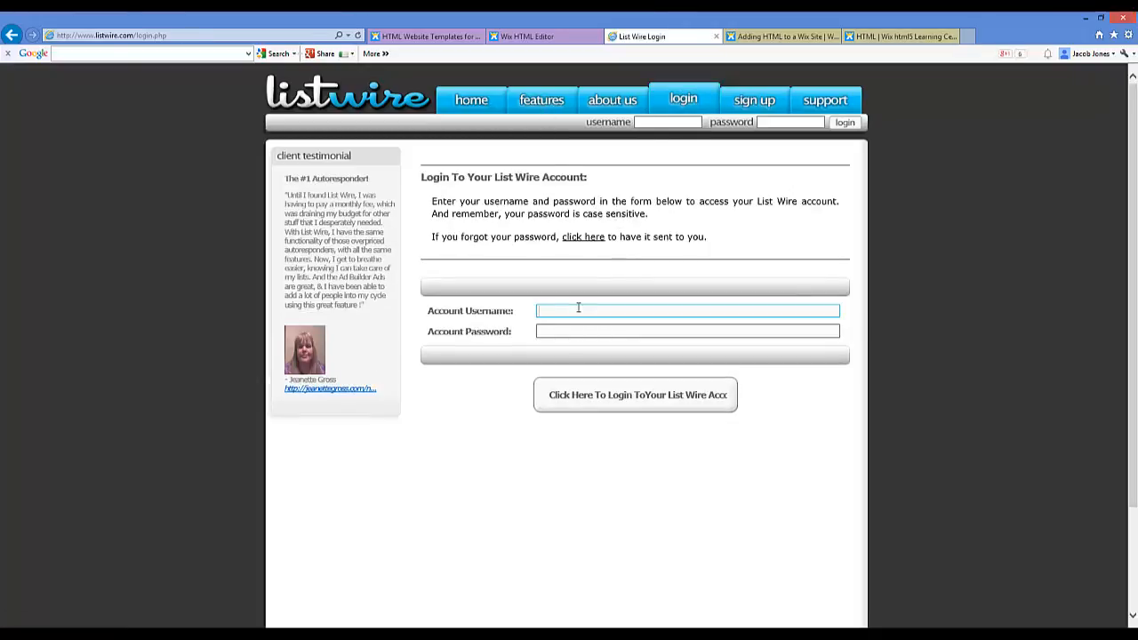
pyautogui.press('Tab')
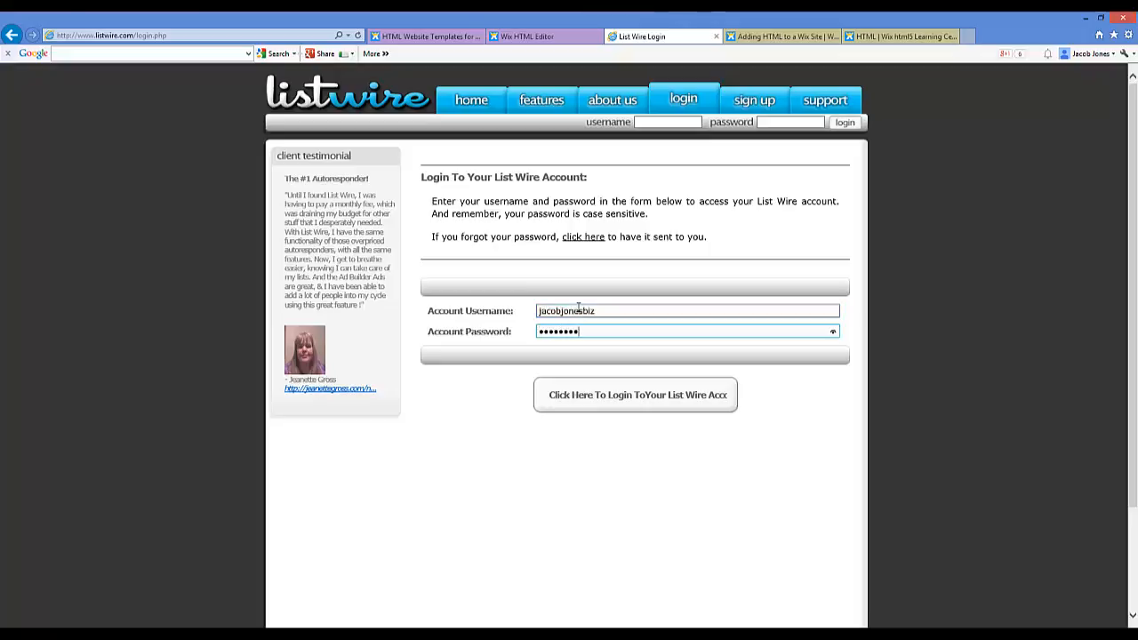
pyautogui.press('Return')
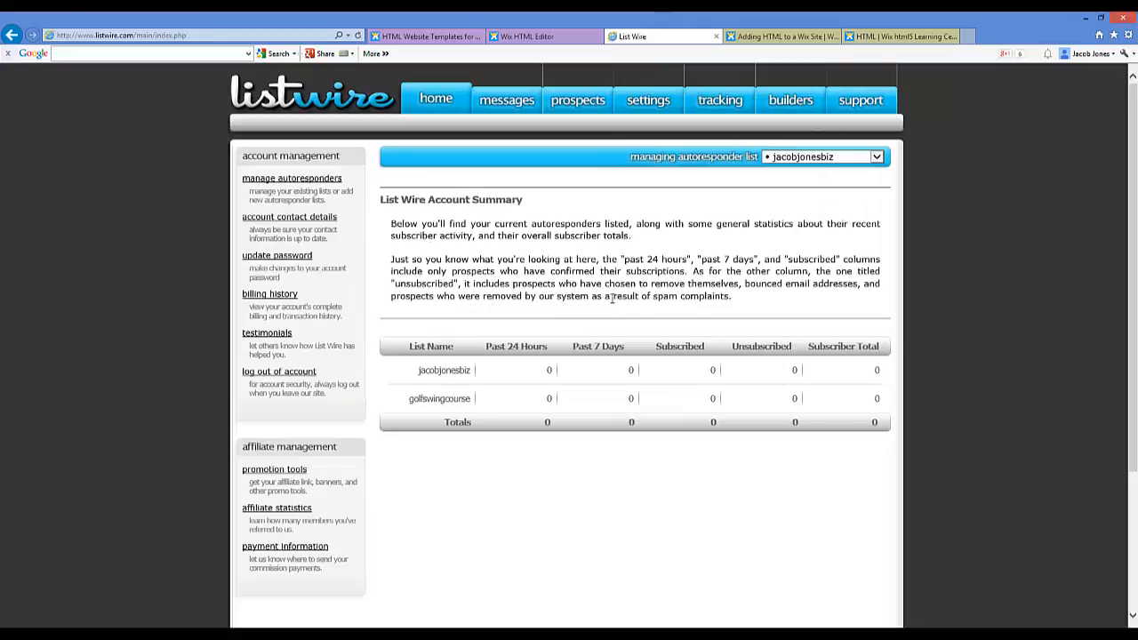
# Step: Switch to managing the golfswingcourse autoresponder list
pyautogui.click(831, 157)
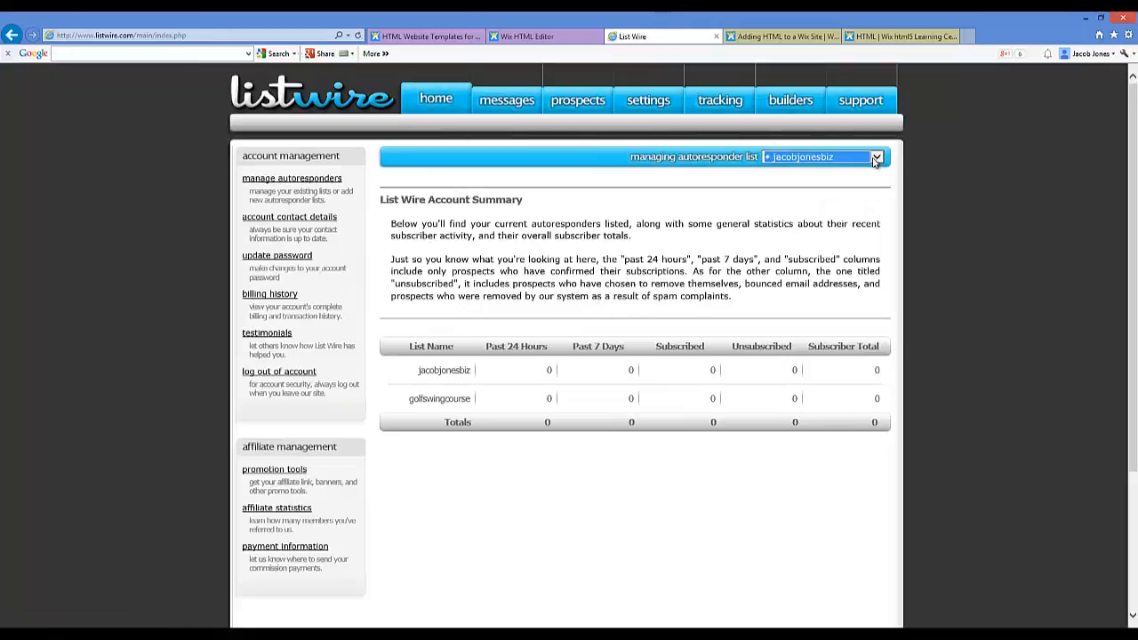
pyautogui.click(800, 168)
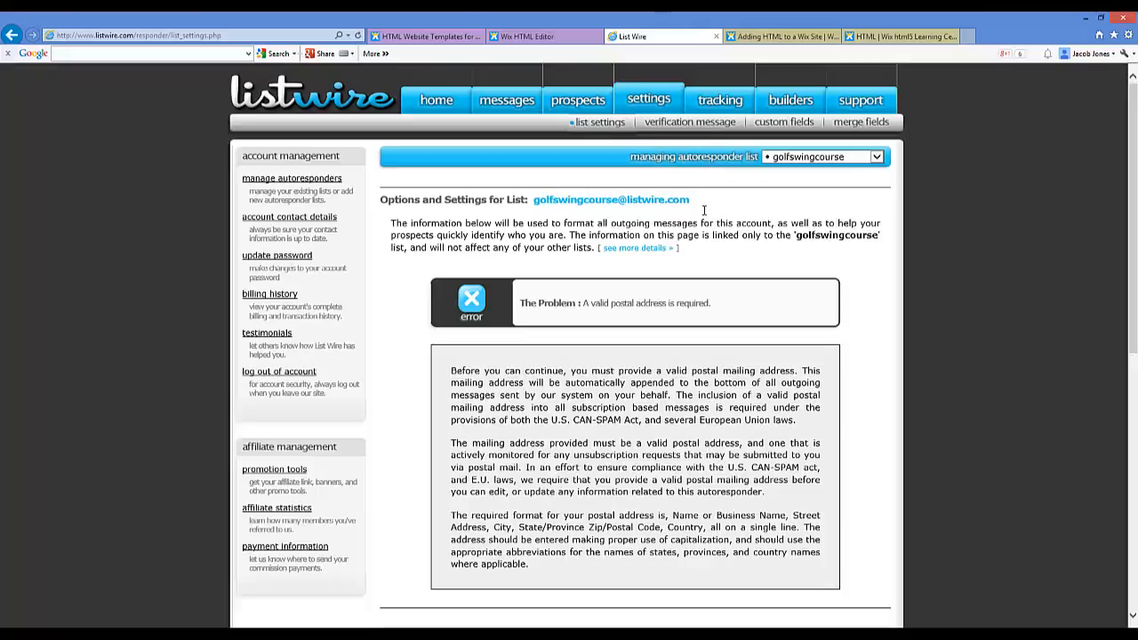
pyautogui.scroll(-5, 703, 210)
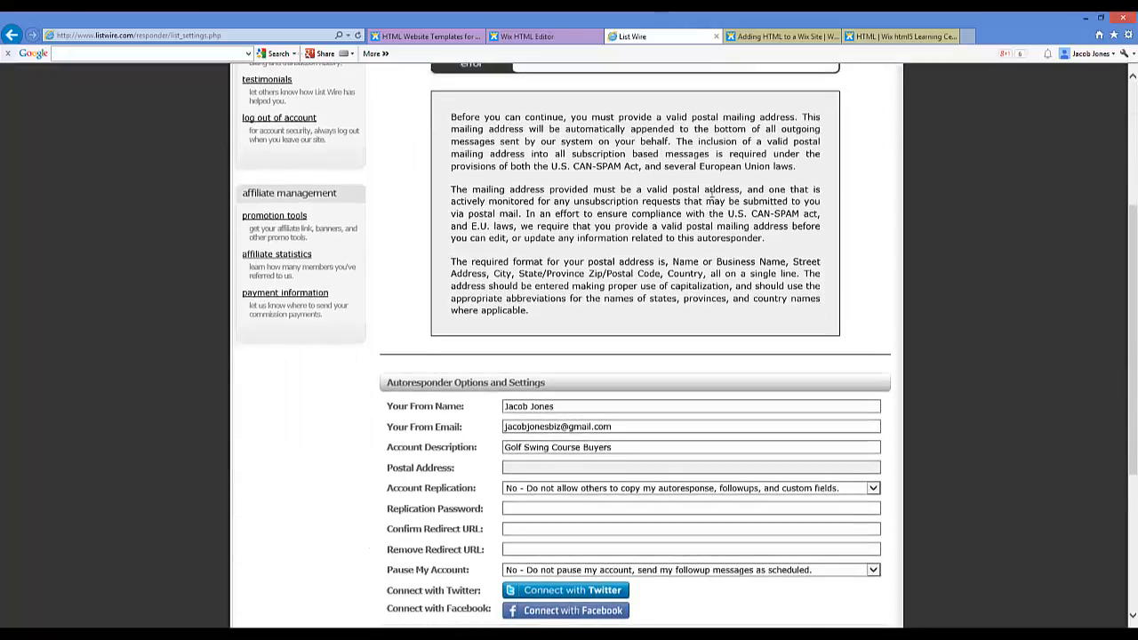
pyautogui.scroll(-5, 711, 194)
pyautogui.scroll(10, 715, 196)
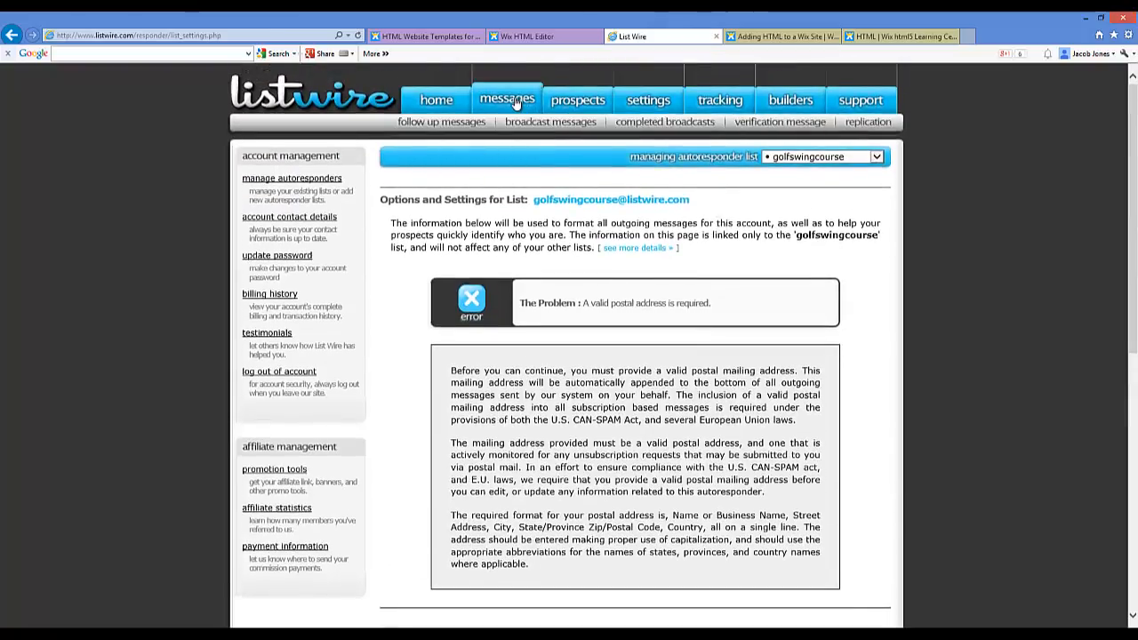
# Step: Browse the List Wire menus and open the golfswingcourse list's subscription forms
pyautogui.moveTo(781, 105)
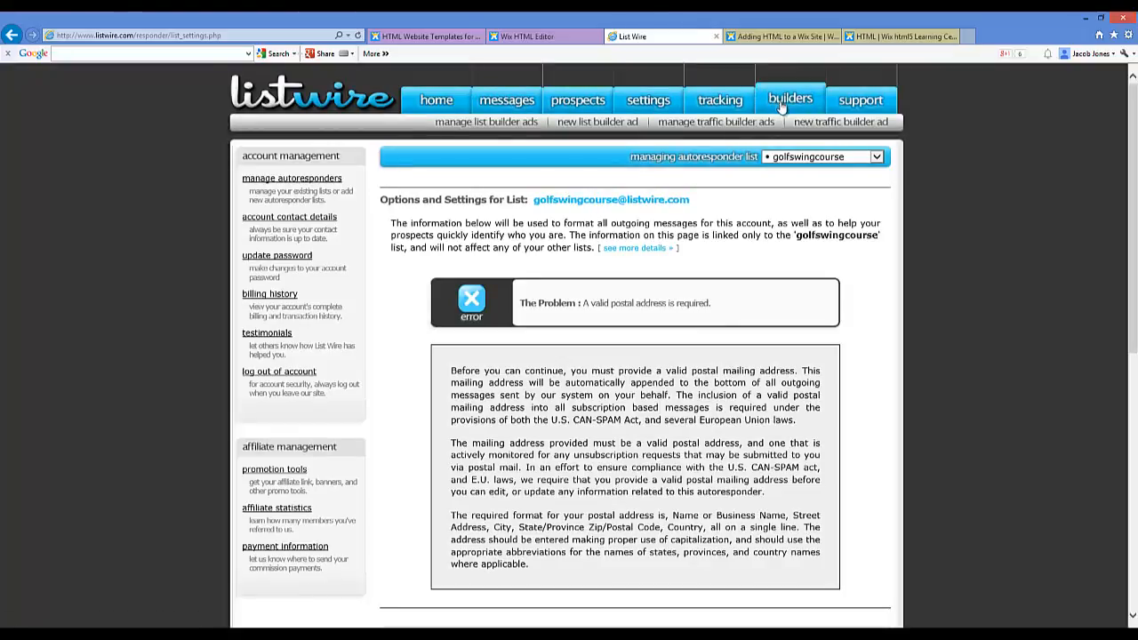
pyautogui.moveTo(718, 105)
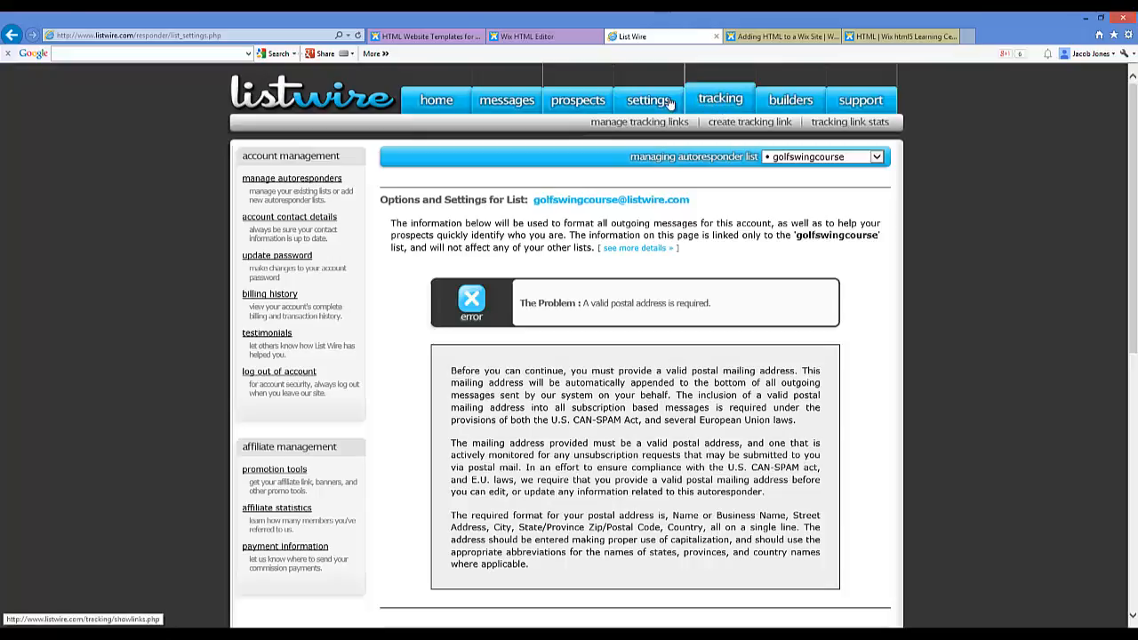
pyautogui.moveTo(661, 102)
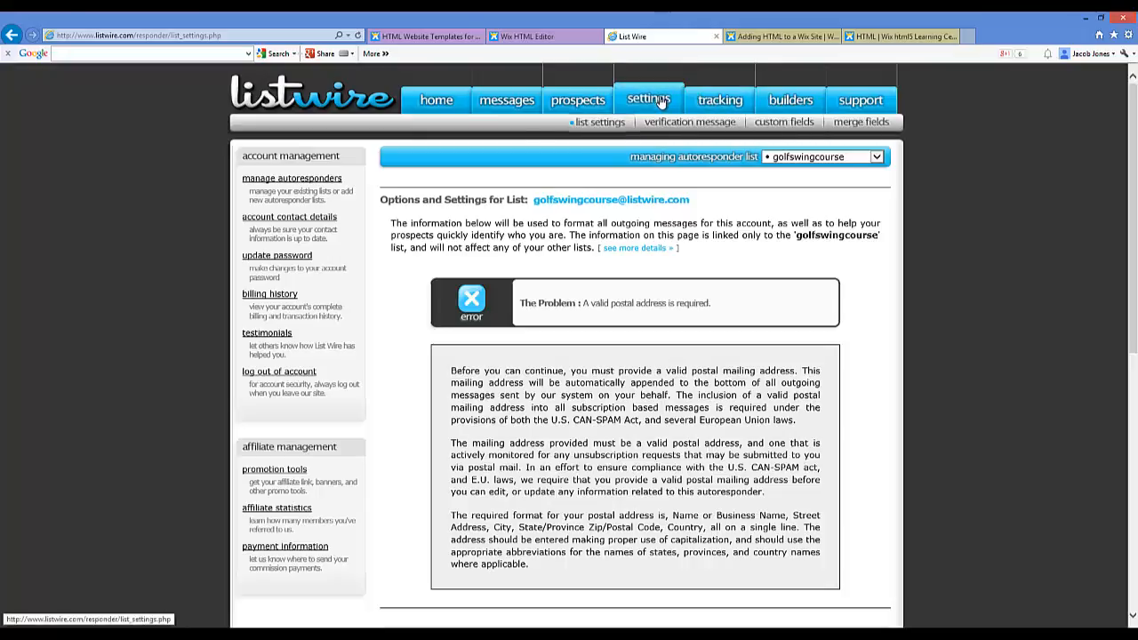
pyautogui.moveTo(600, 102)
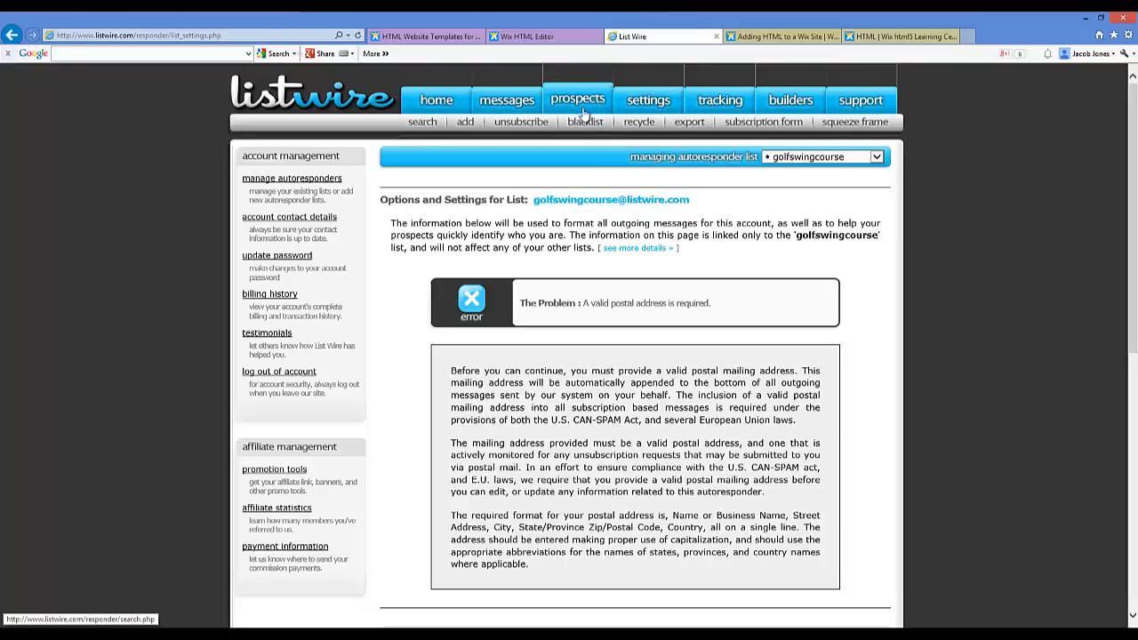
pyautogui.click(760, 128)
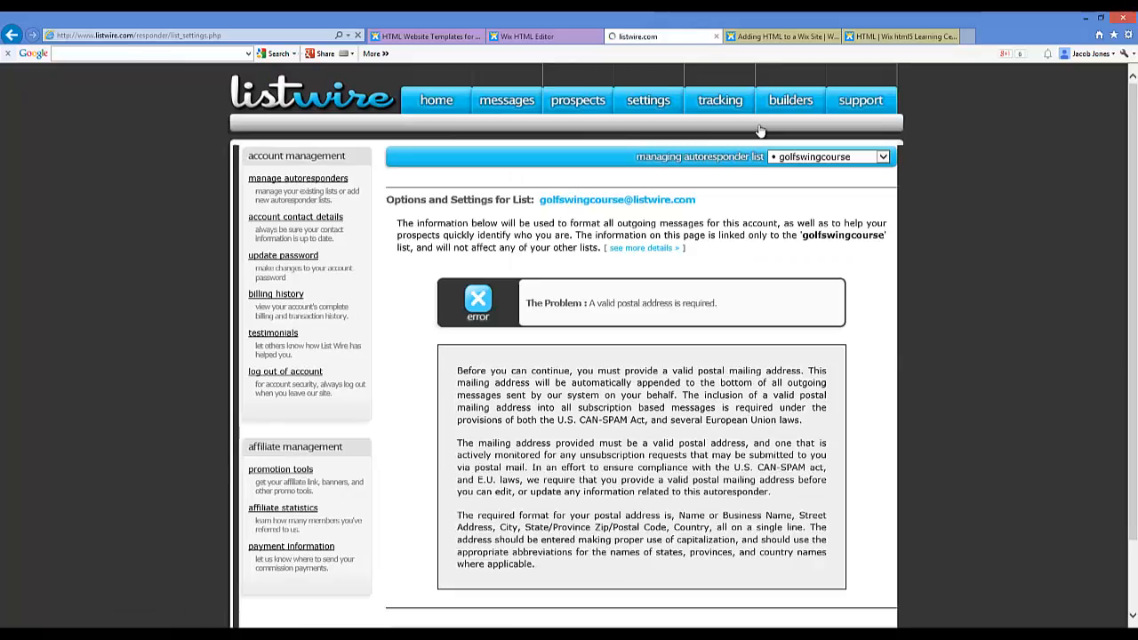
pyautogui.scroll(-3, 718, 184)
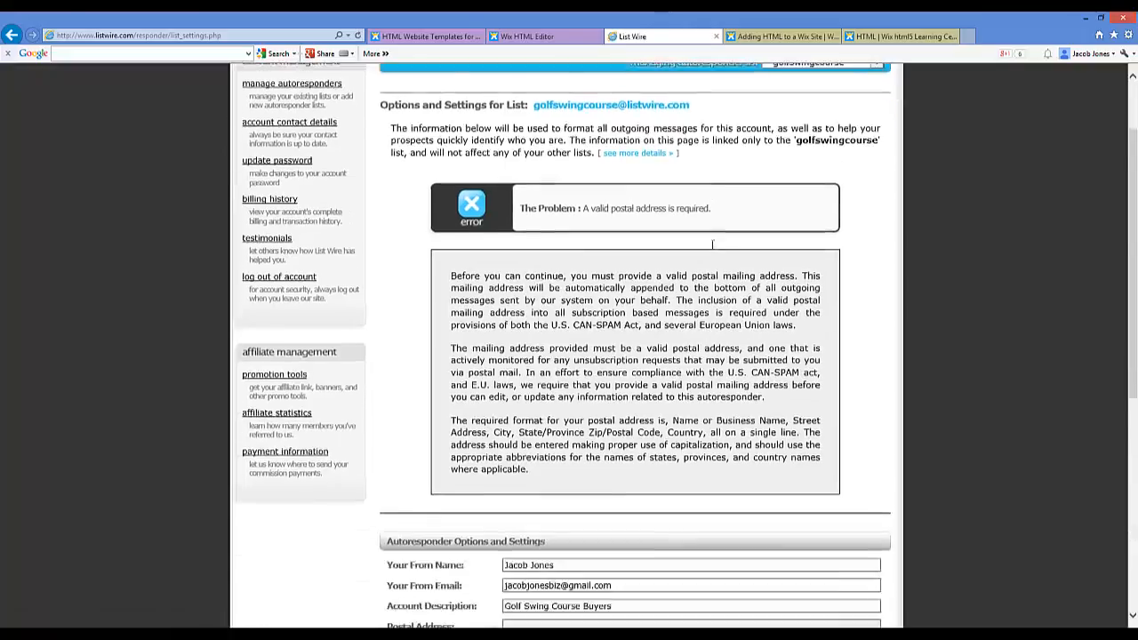
pyautogui.scroll(-2, 702, 241)
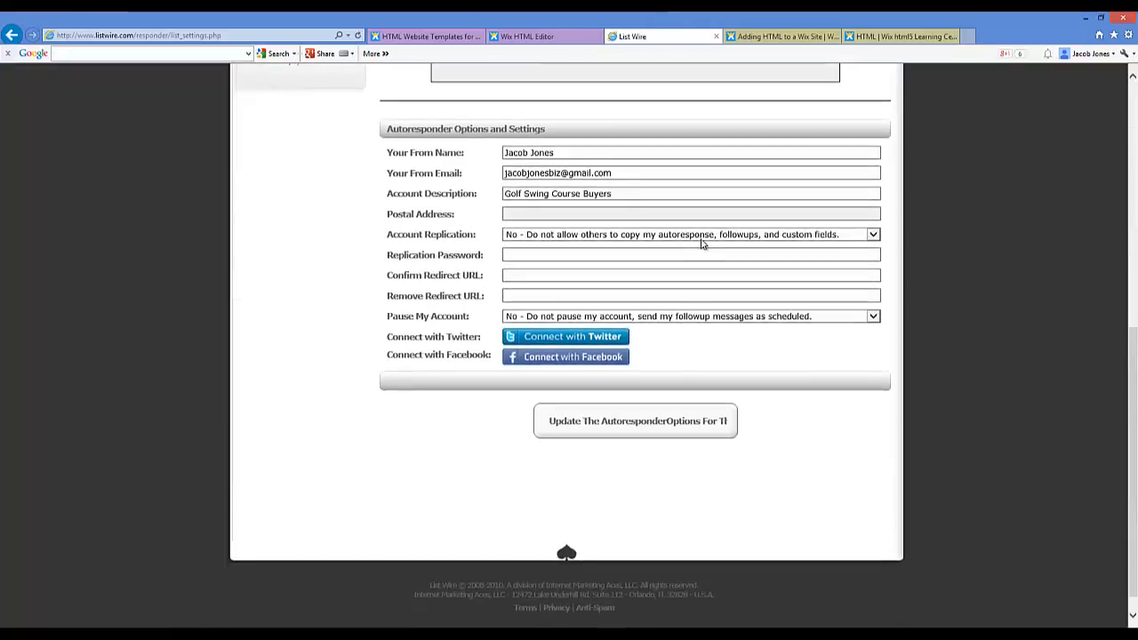
pyautogui.scroll(6, 701, 242)
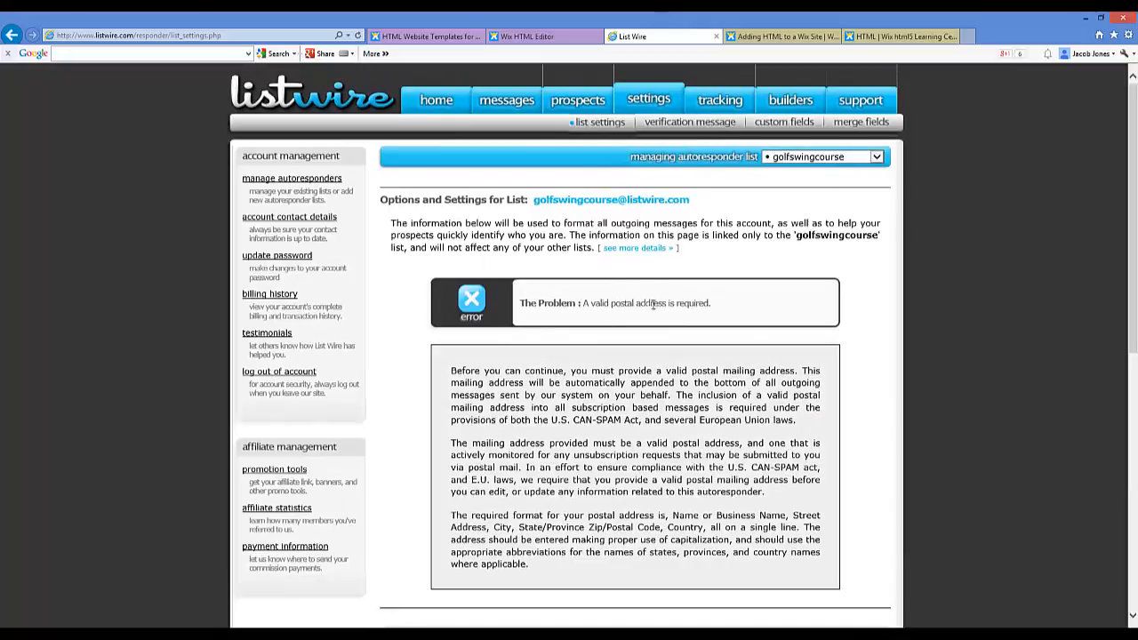
pyautogui.scroll(-3, 595, 257)
pyautogui.scroll(2, 614, 299)
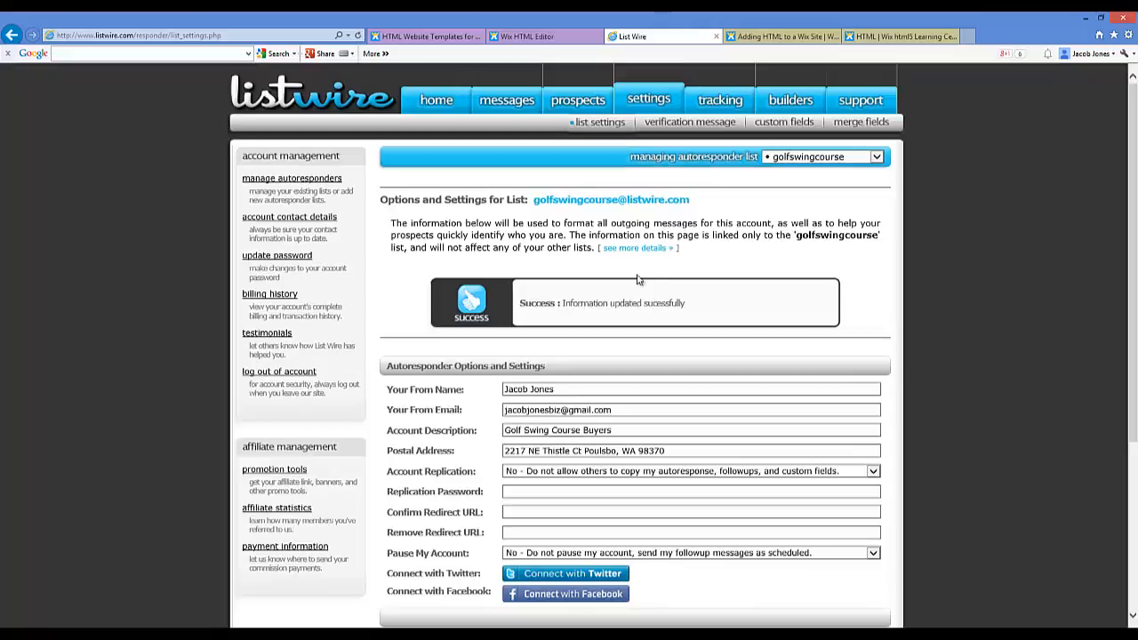
pyautogui.moveTo(577, 100)
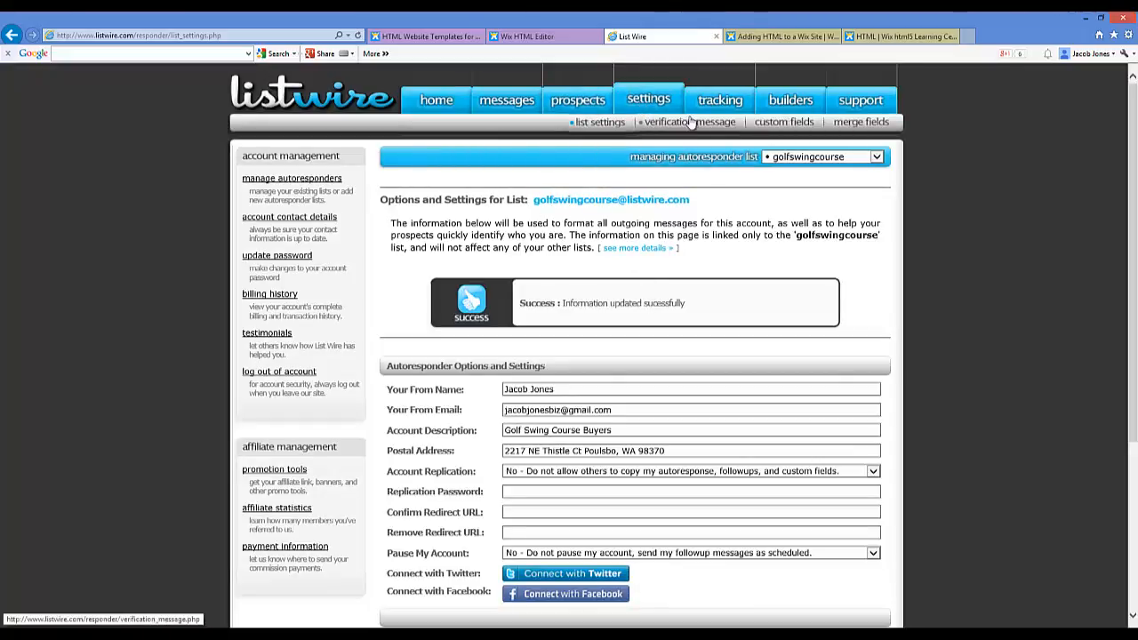
pyautogui.moveTo(796, 116)
pyautogui.moveTo(648, 104)
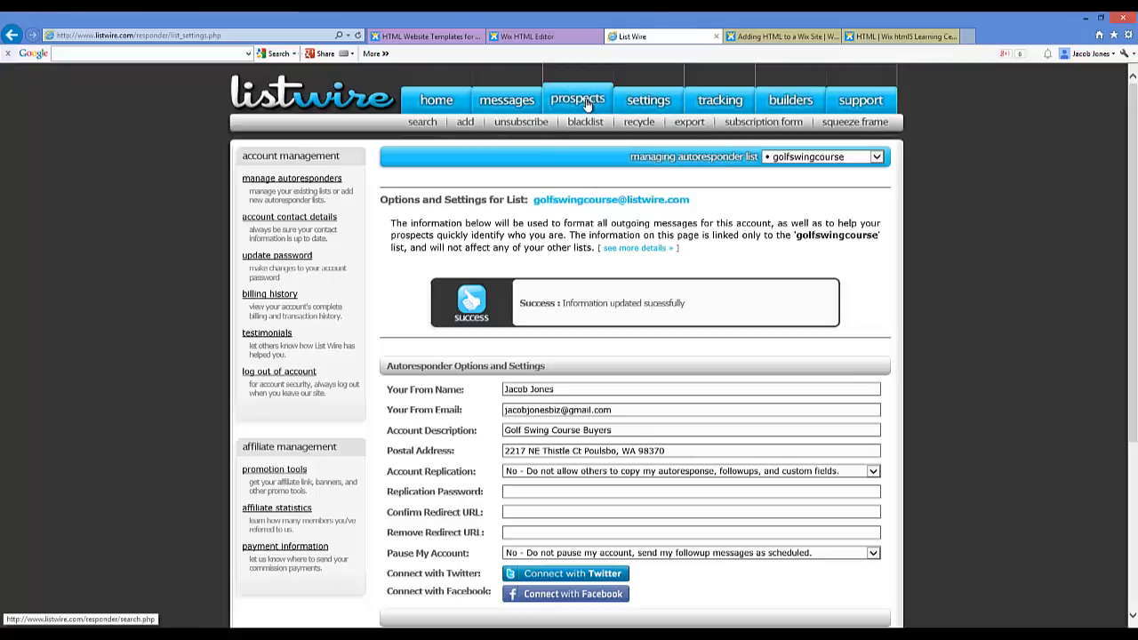
# Step: Copy the golfswingbuyers1 form's javascript embed code and return to the Wix HTML code box
pyautogui.click(748, 123)
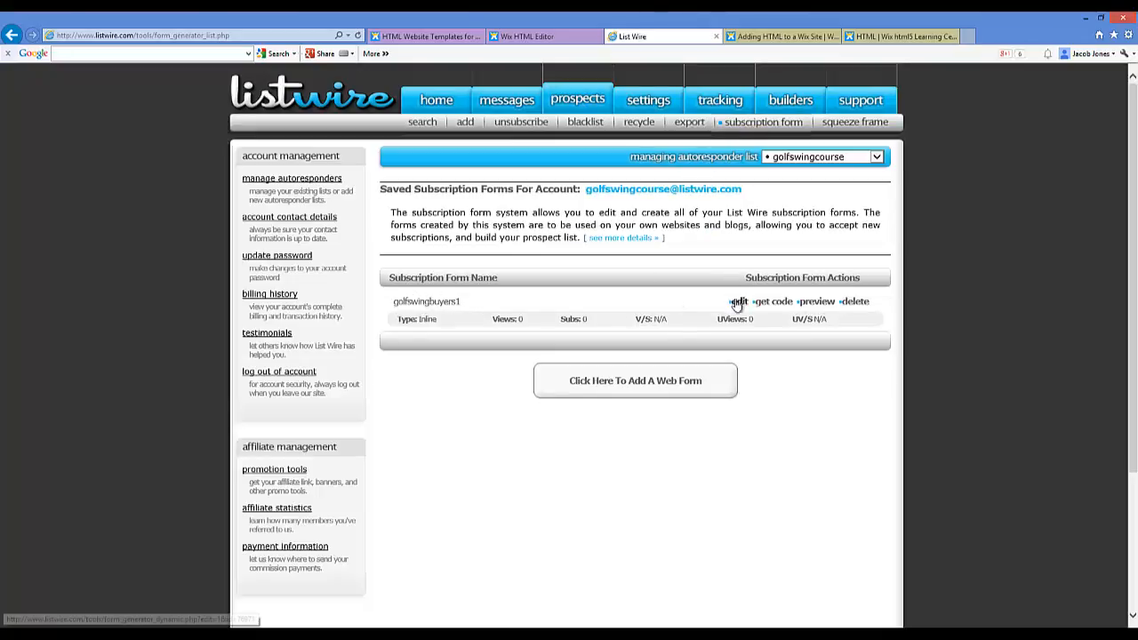
pyautogui.click(769, 302)
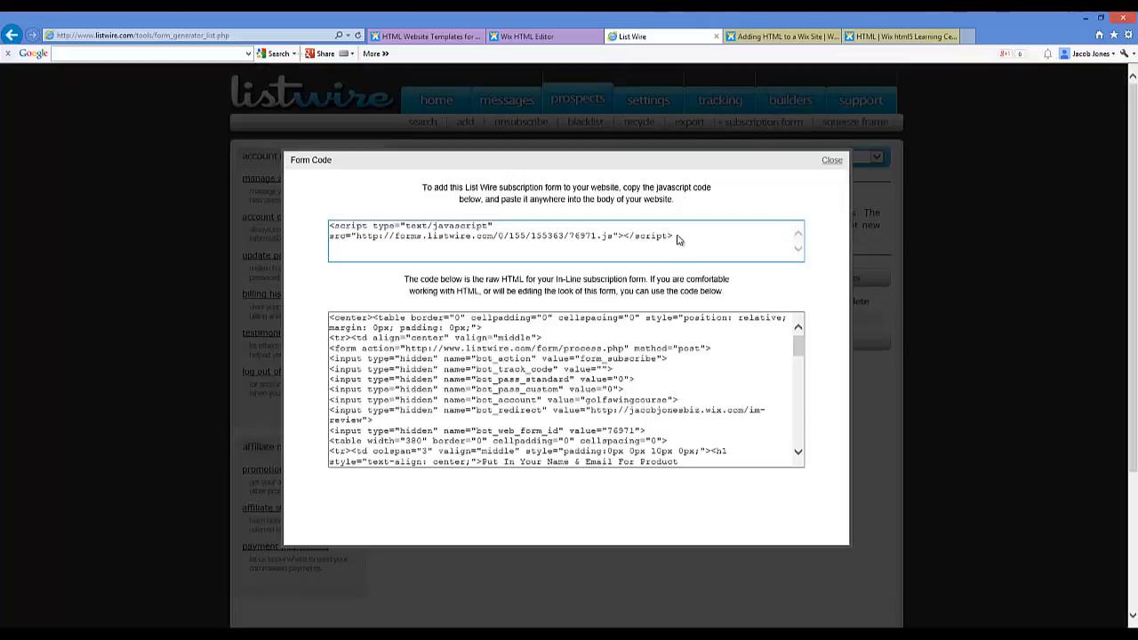
pyautogui.moveTo(678, 236); pyautogui.dragTo(361, 219)
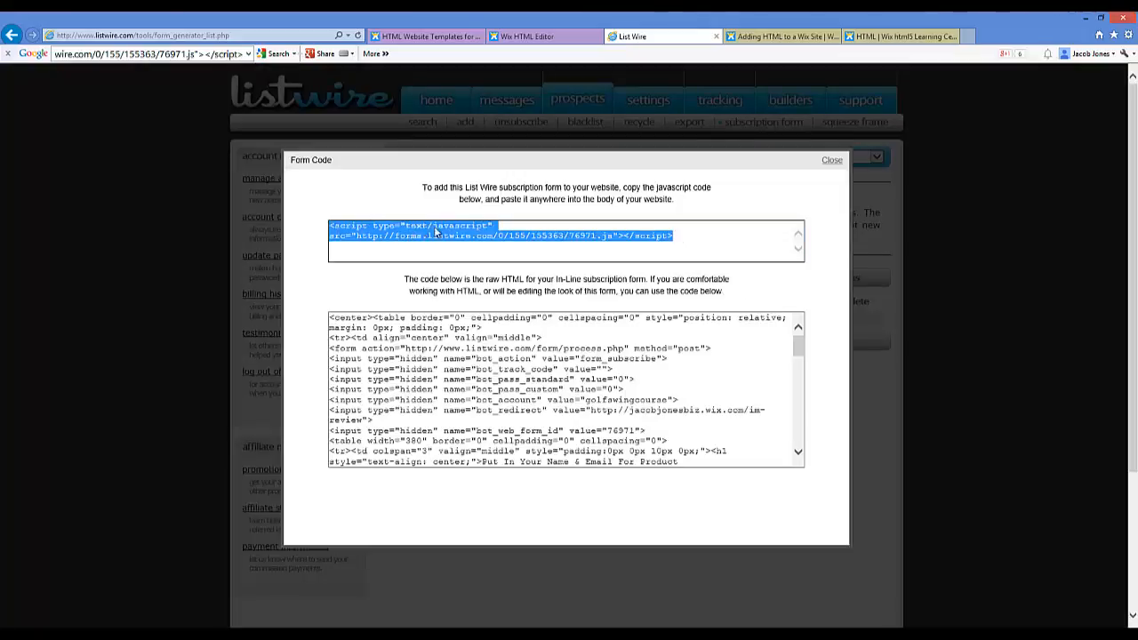
pyautogui.rightClick(385, 234)
pyautogui.click(412, 268)
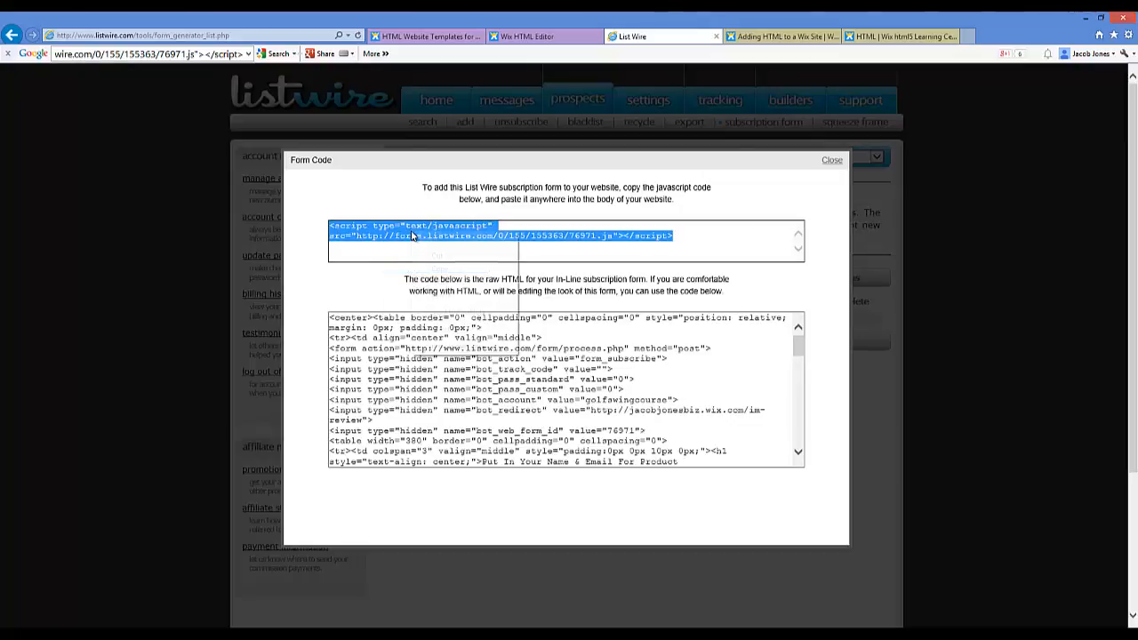
pyautogui.click(427, 269)
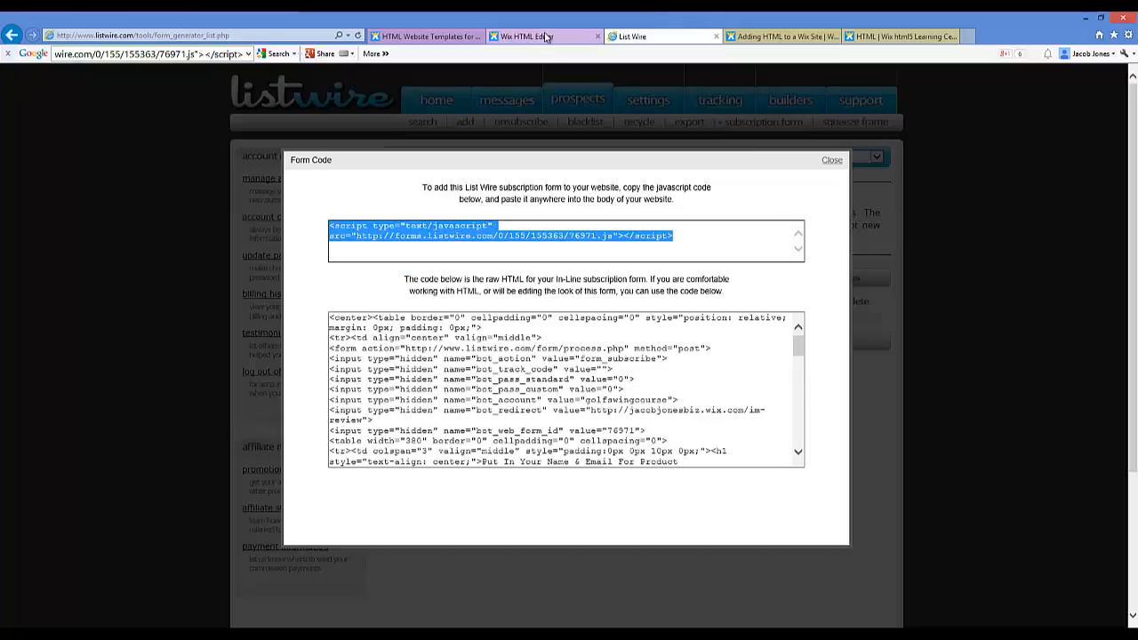
pyautogui.click(546, 37)
pyautogui.click(207, 289)
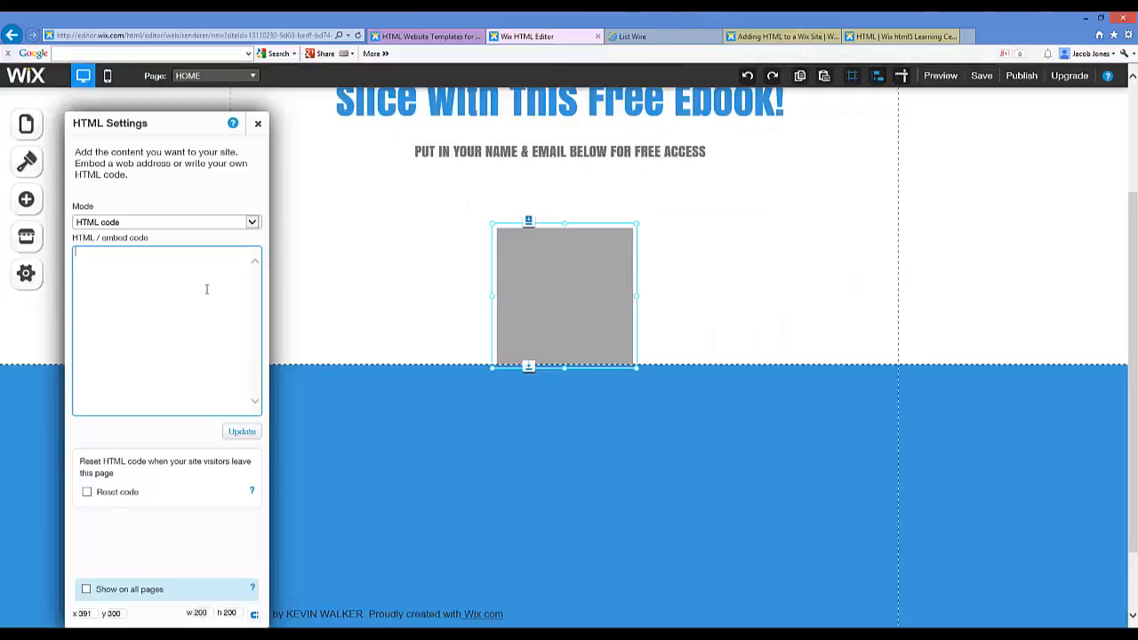
# Step: Paste the List Wire script into the HTML code box and apply it
pyautogui.rightClick(141, 272)
pyautogui.click(170, 325)
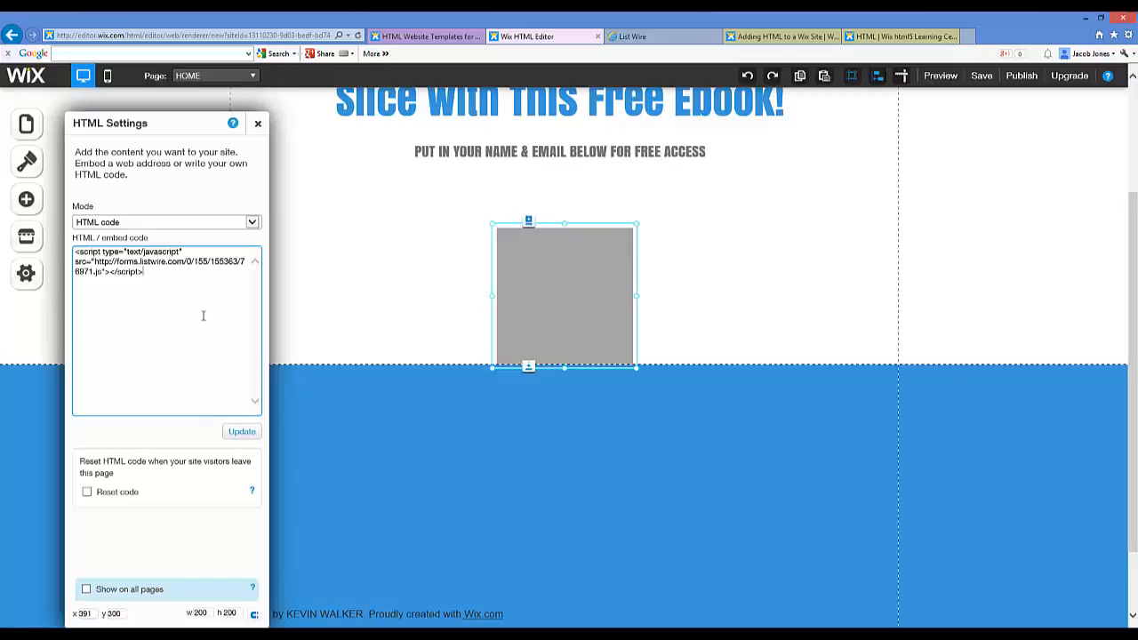
pyautogui.scroll(-1, 307, 279)
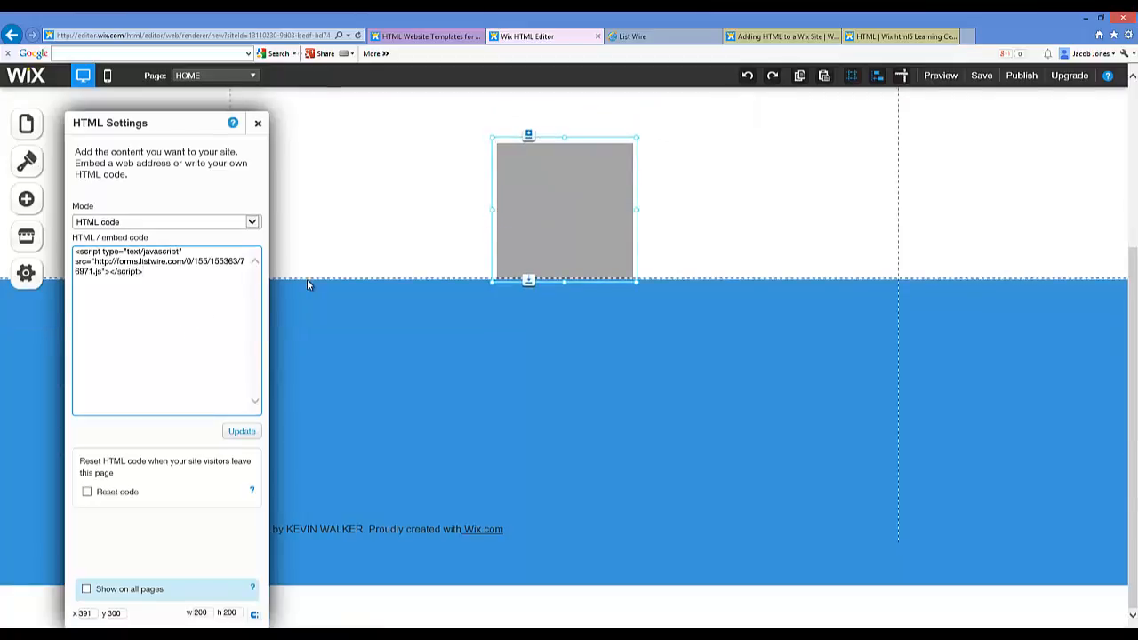
pyautogui.scroll(2, 307, 279)
pyautogui.click(243, 432)
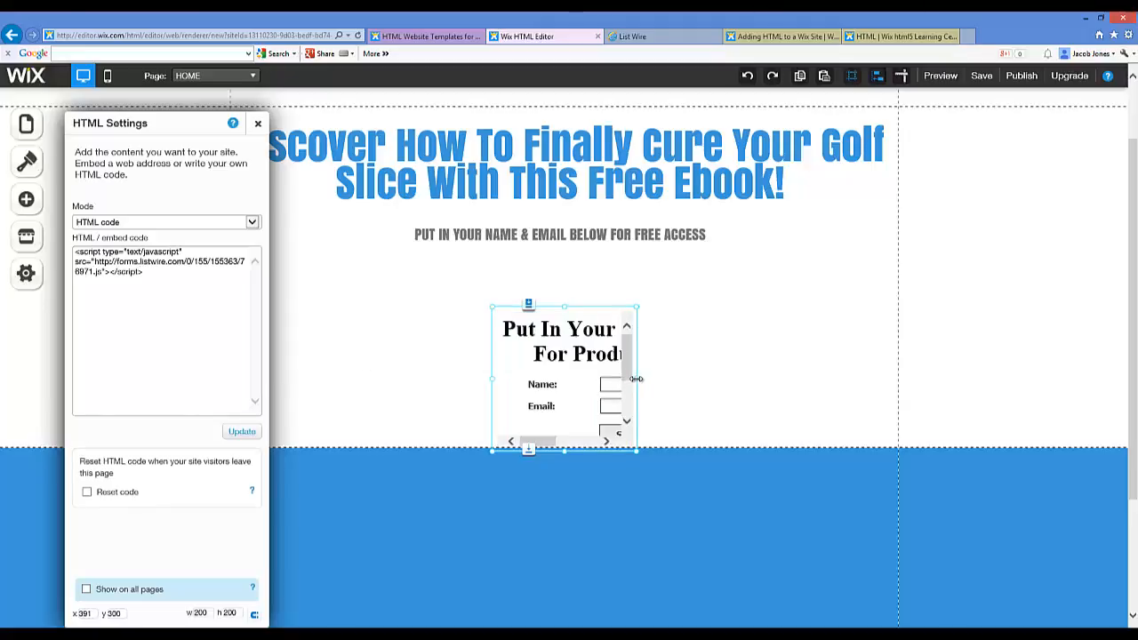
# Step: Widen the embedded form to 605 wide so the Submit button shows
pyautogui.moveTo(637, 378); pyautogui.dragTo(832, 366)
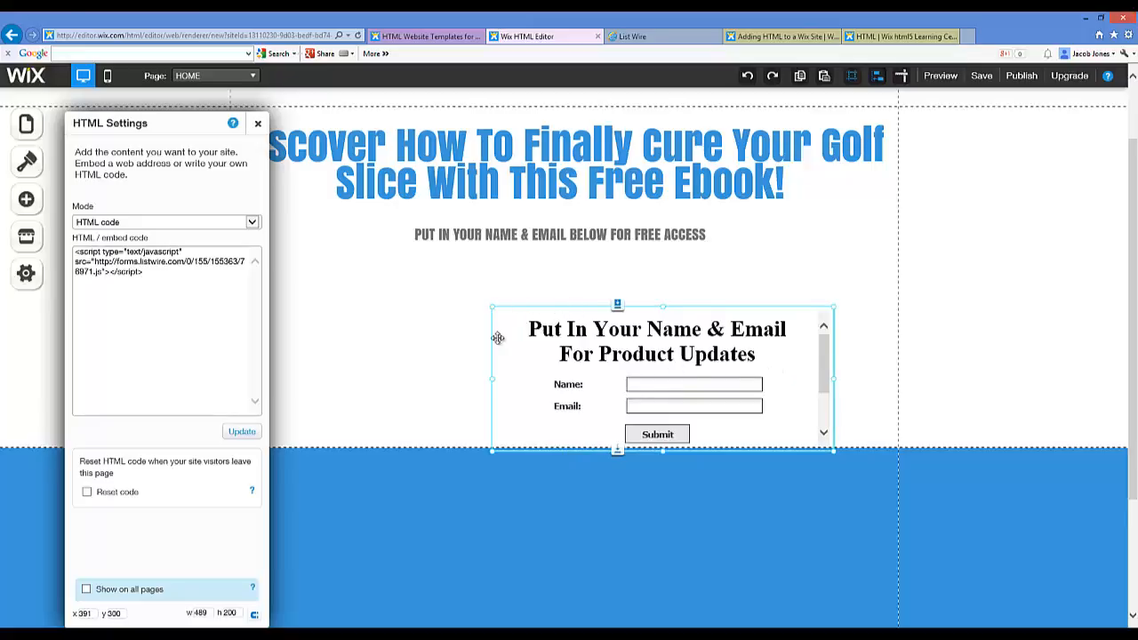
pyautogui.moveTo(479, 381); pyautogui.dragTo(426, 371)
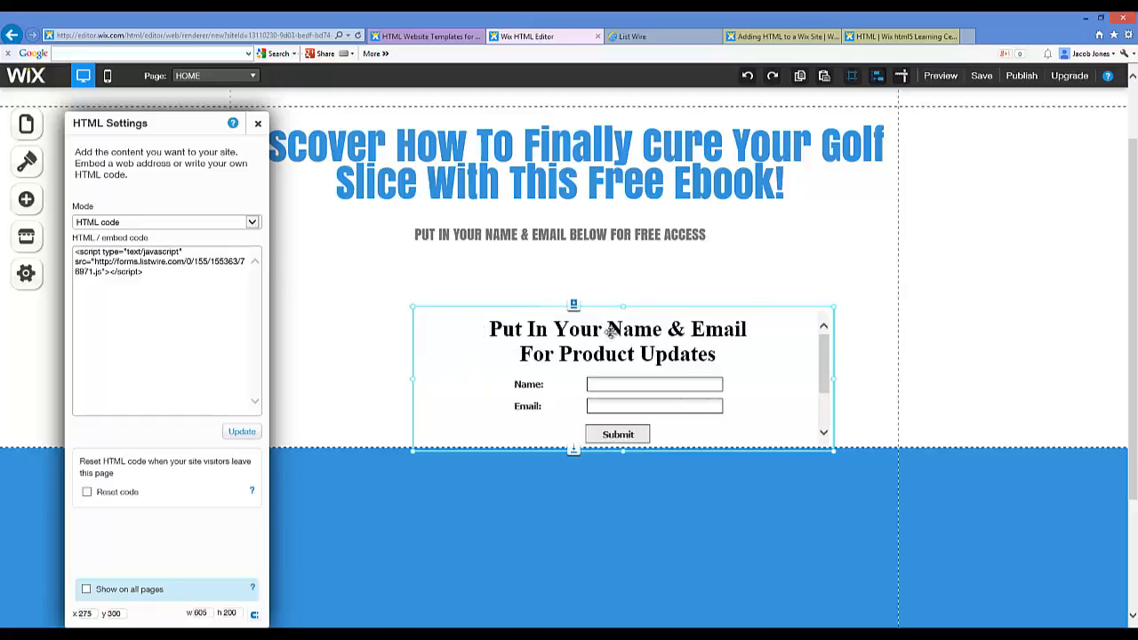
pyautogui.click(635, 291)
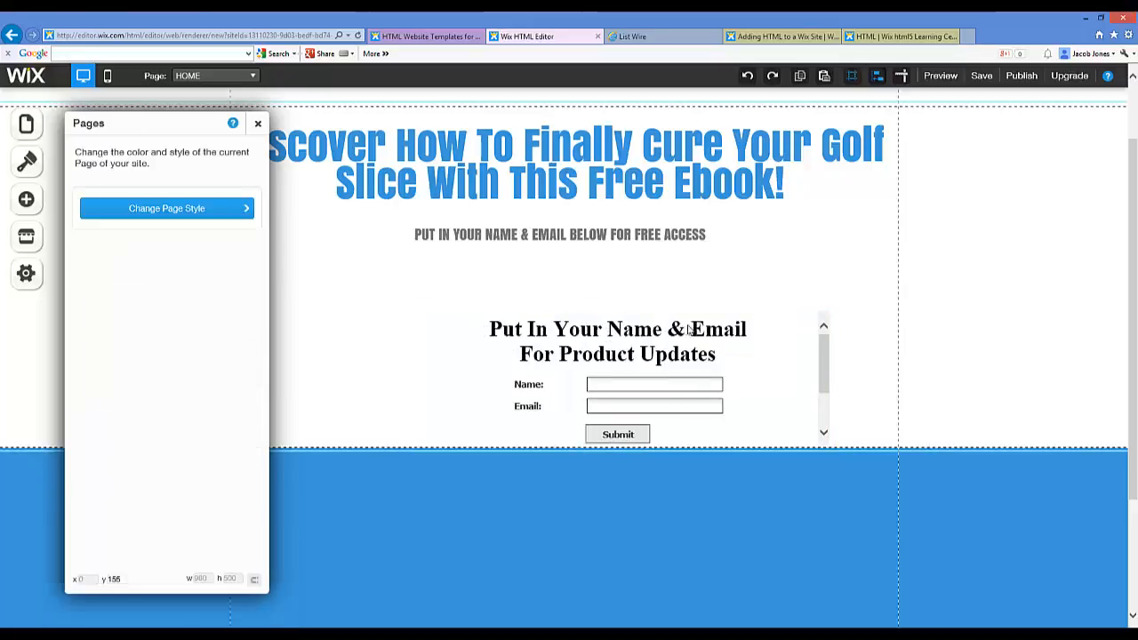
pyautogui.click(565, 329)
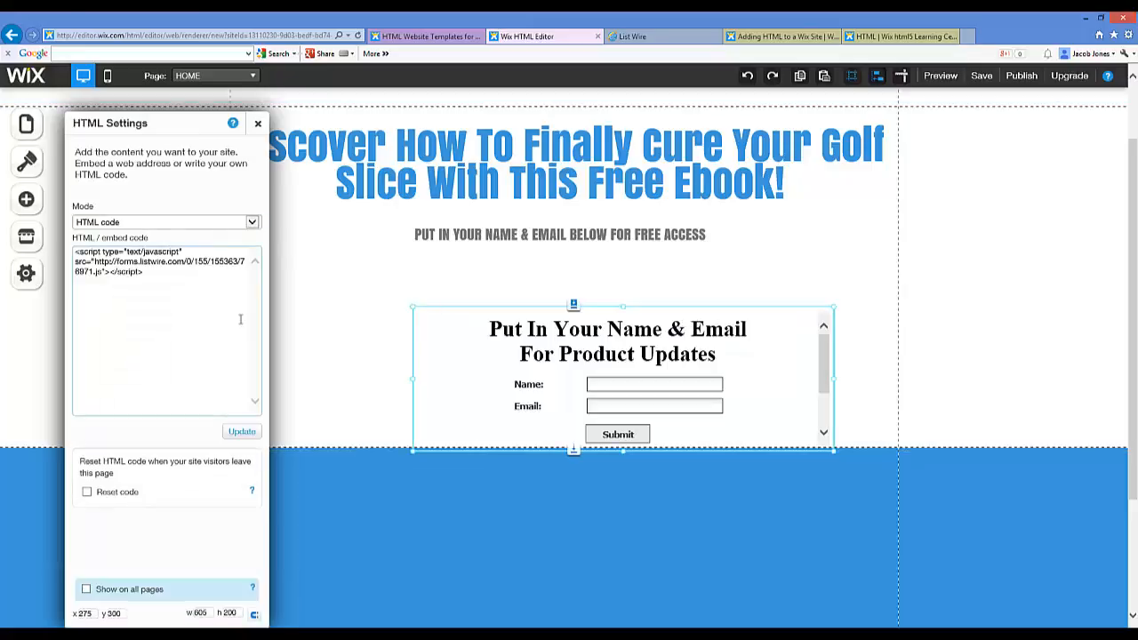
pyautogui.click(513, 306)
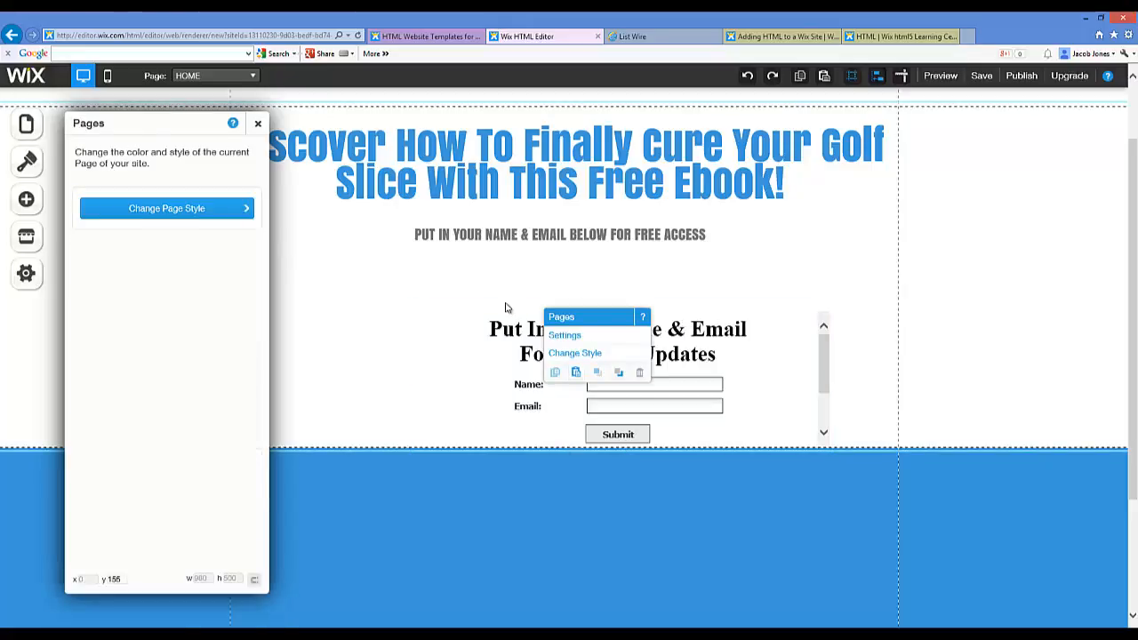
pyautogui.click(512, 337)
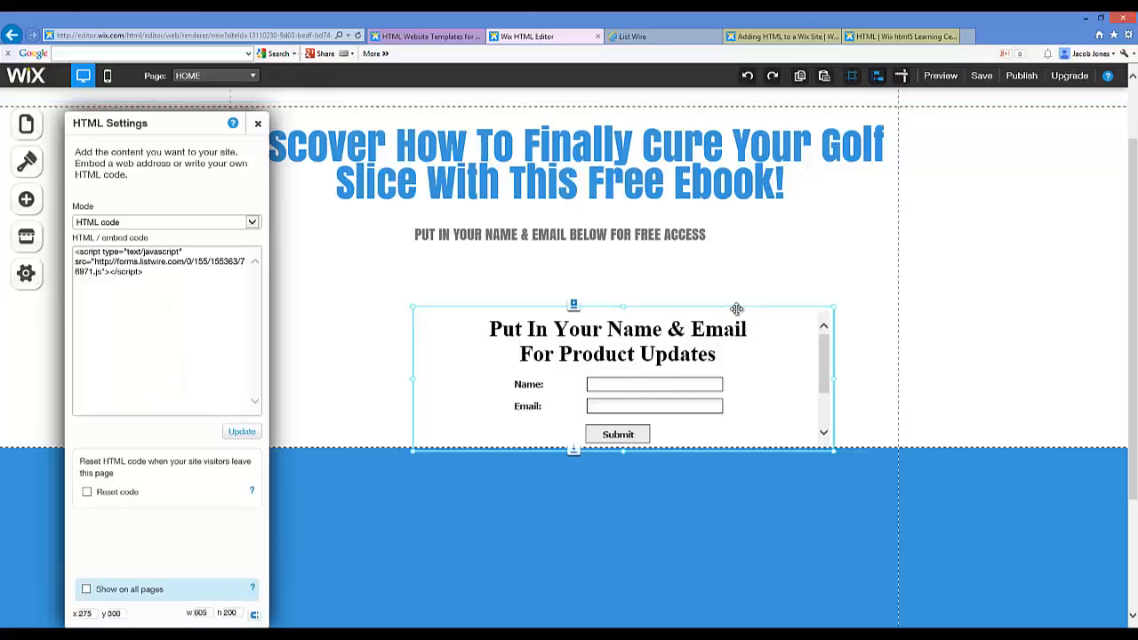
pyautogui.click(729, 308)
pyautogui.click(702, 329)
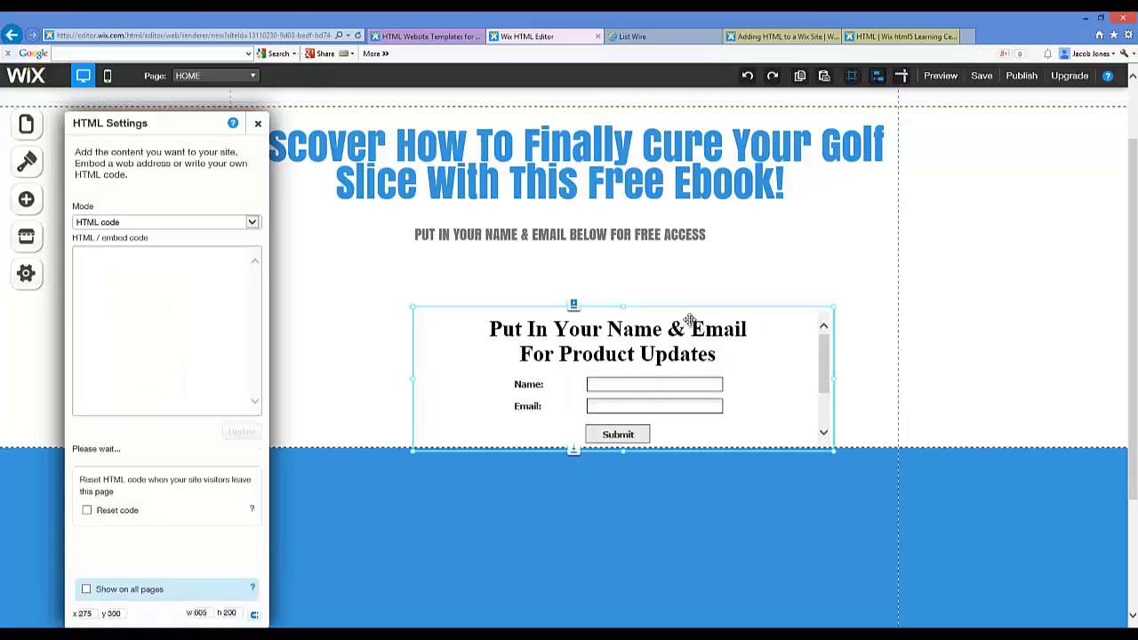
pyautogui.scroll(-3, 760, 516)
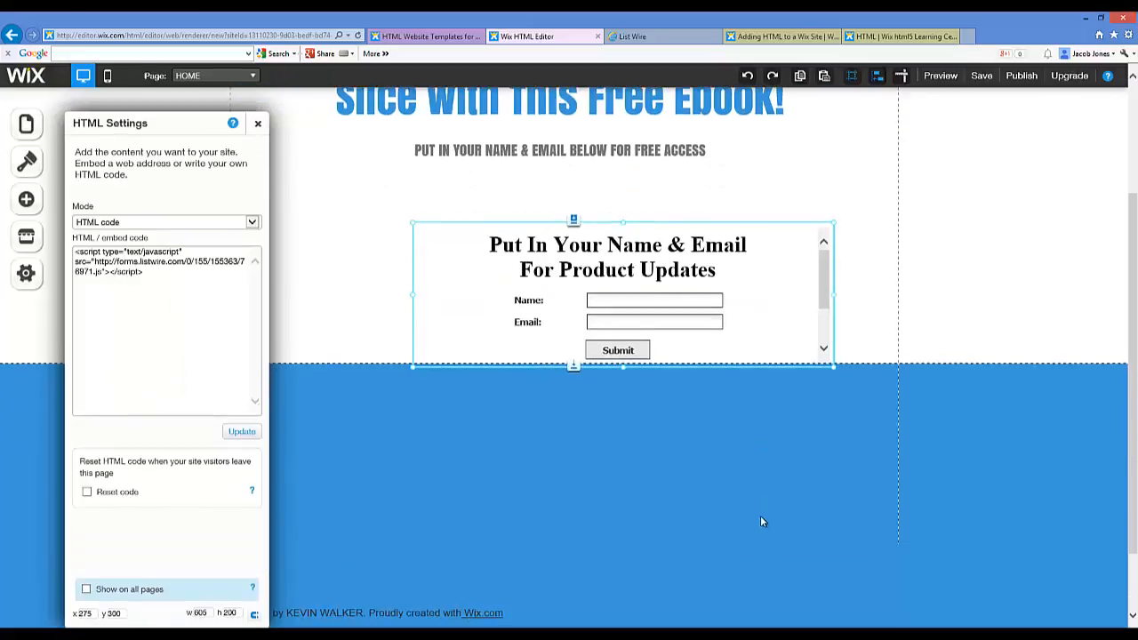
pyautogui.click(413, 527)
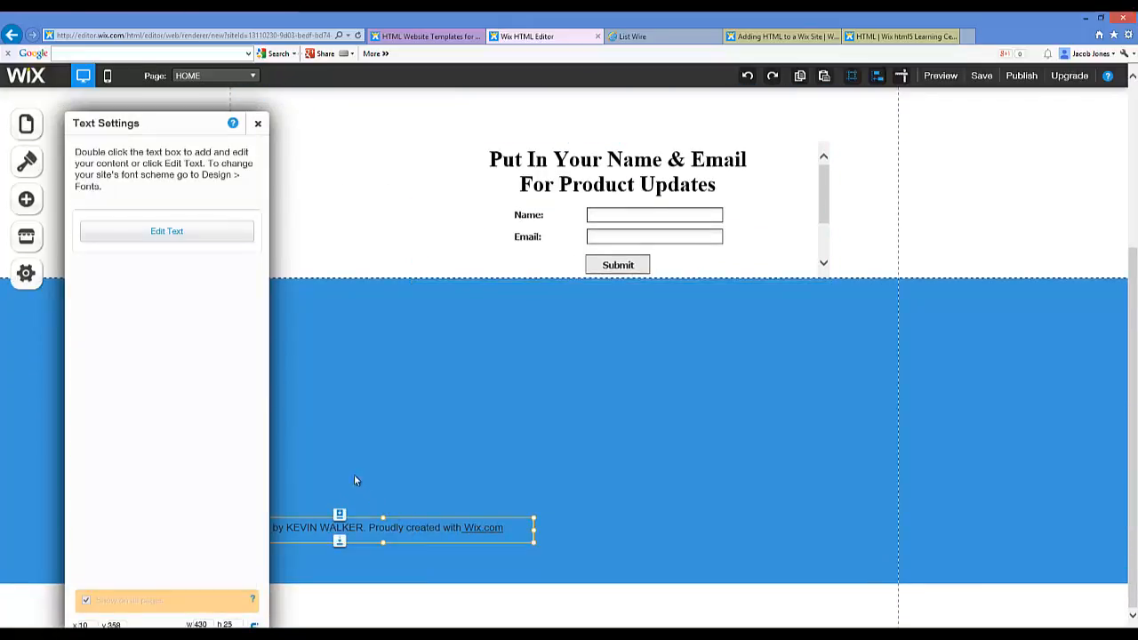
# Step: Change the footer copyright year to 2014 and replace the template author's name with the owner's name
pyautogui.click(213, 231)
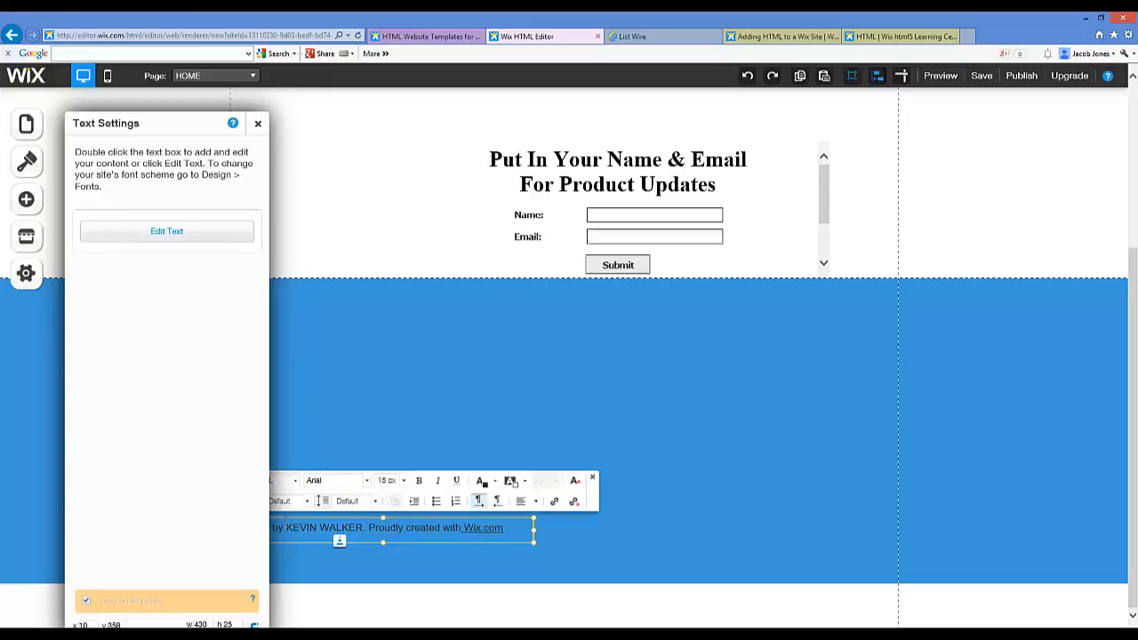
pyautogui.click(257, 124)
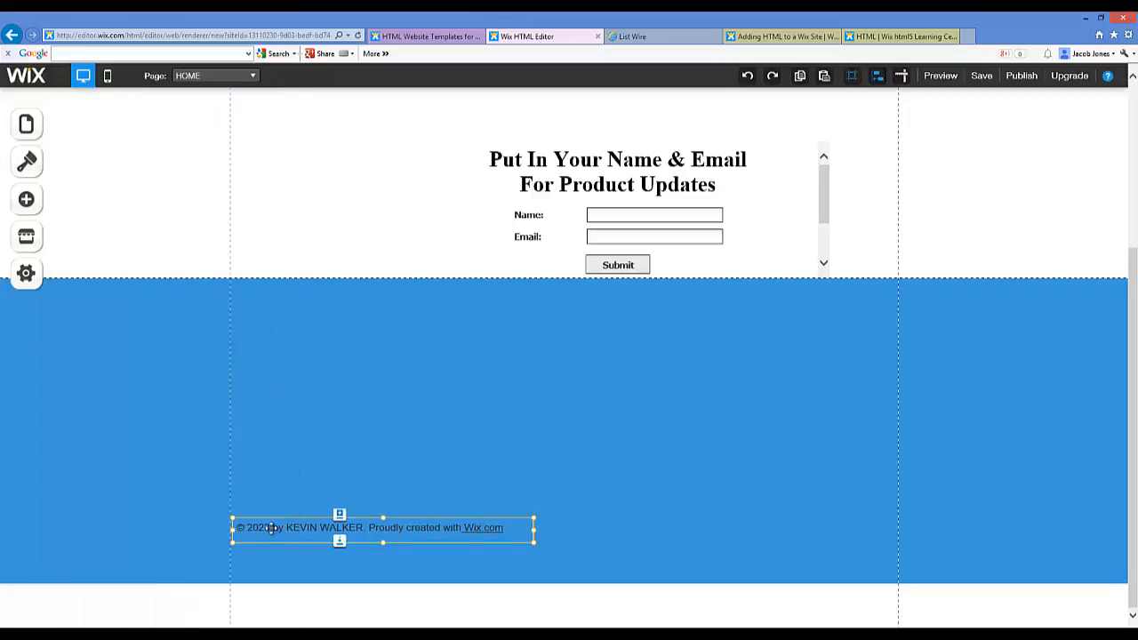
pyautogui.rightClick(267, 529)
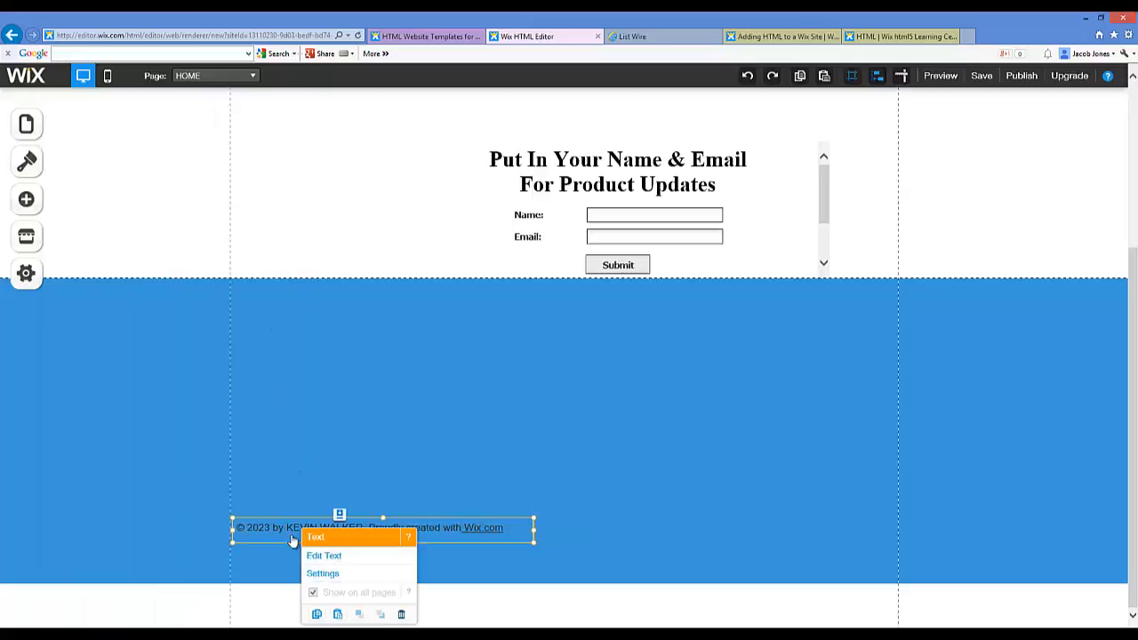
pyautogui.click(315, 554)
pyautogui.moveTo(270, 528); pyautogui.dragTo(258, 528)
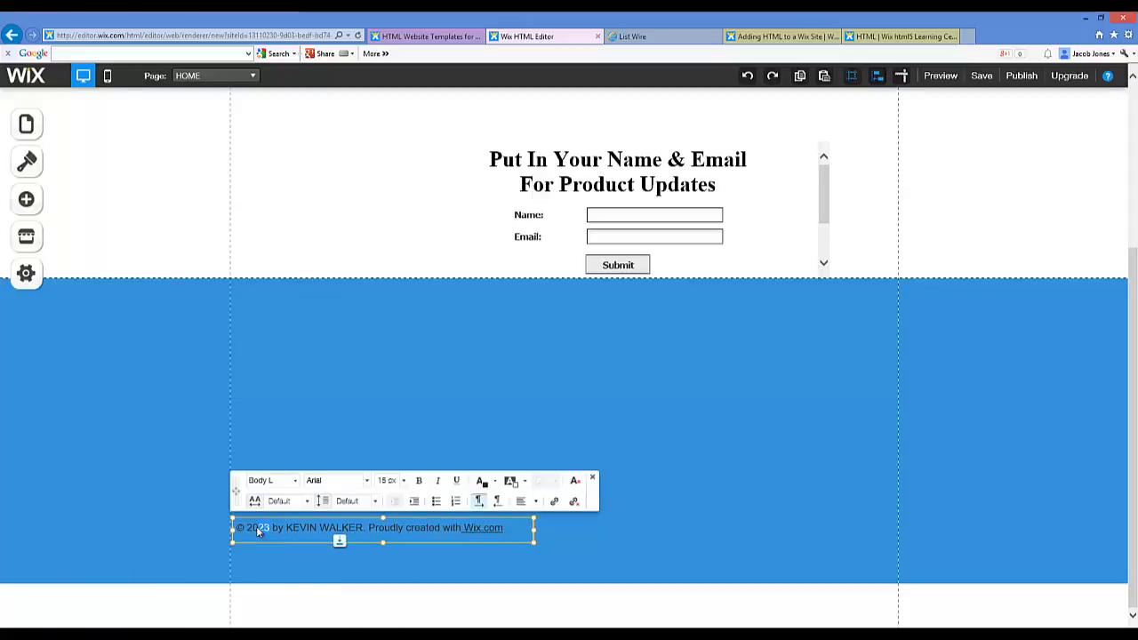
pyautogui.write('14')
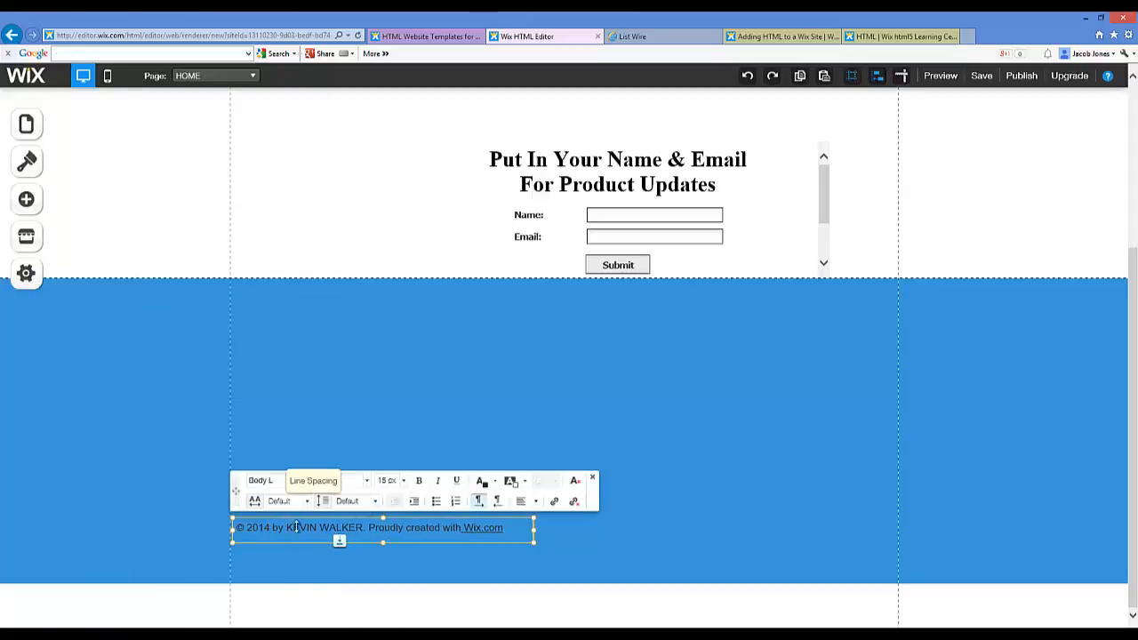
pyautogui.moveTo(285, 528); pyautogui.dragTo(363, 528)
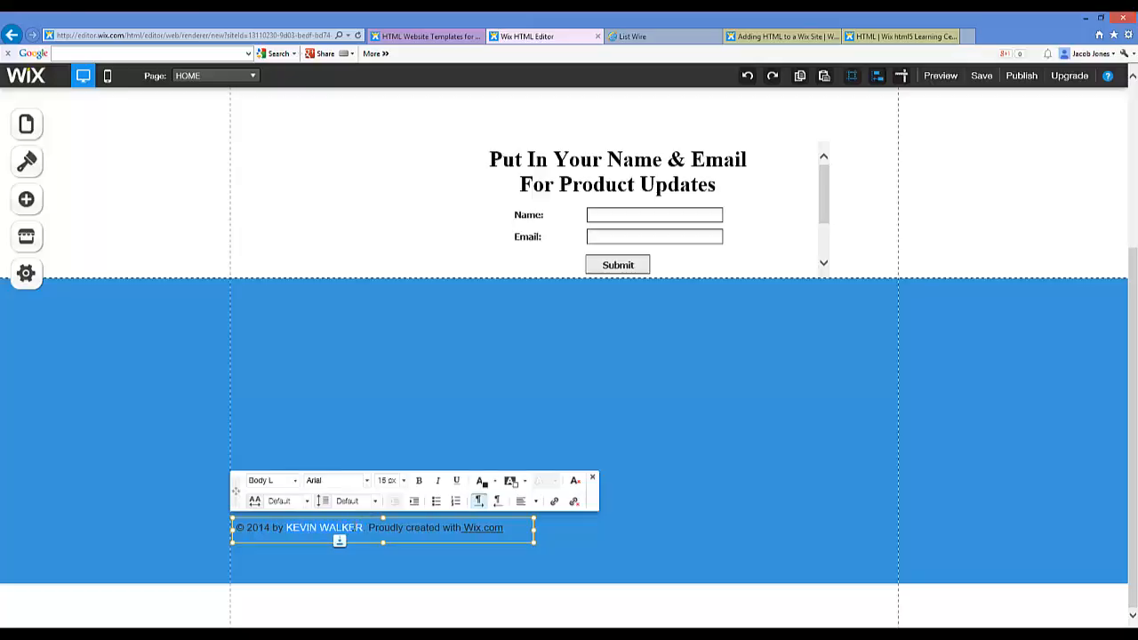
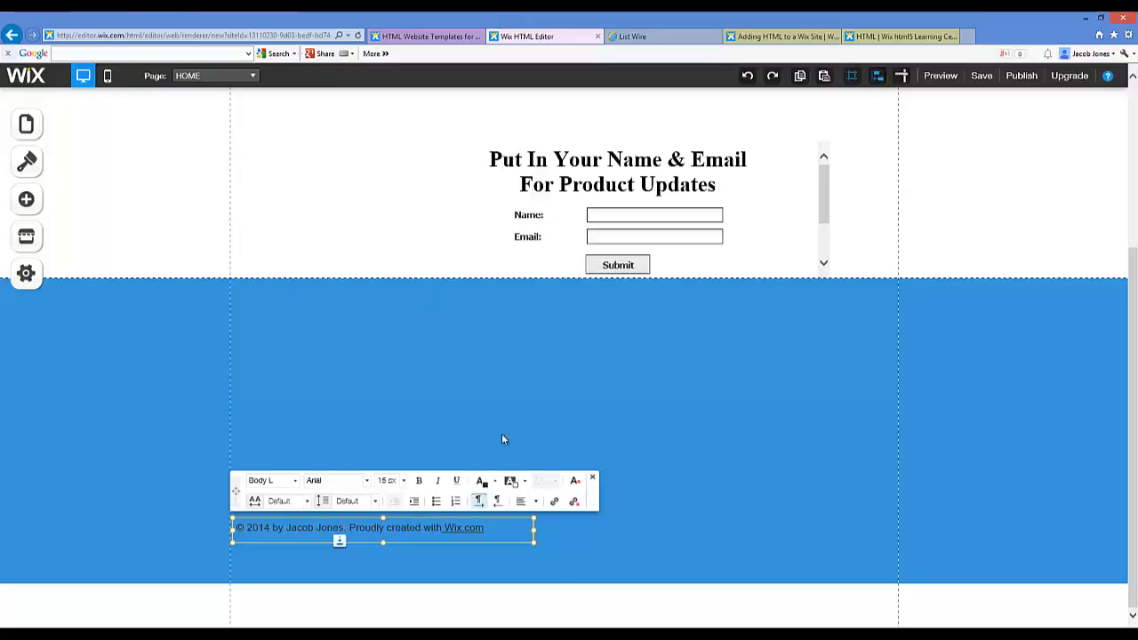
pyautogui.click(402, 459)
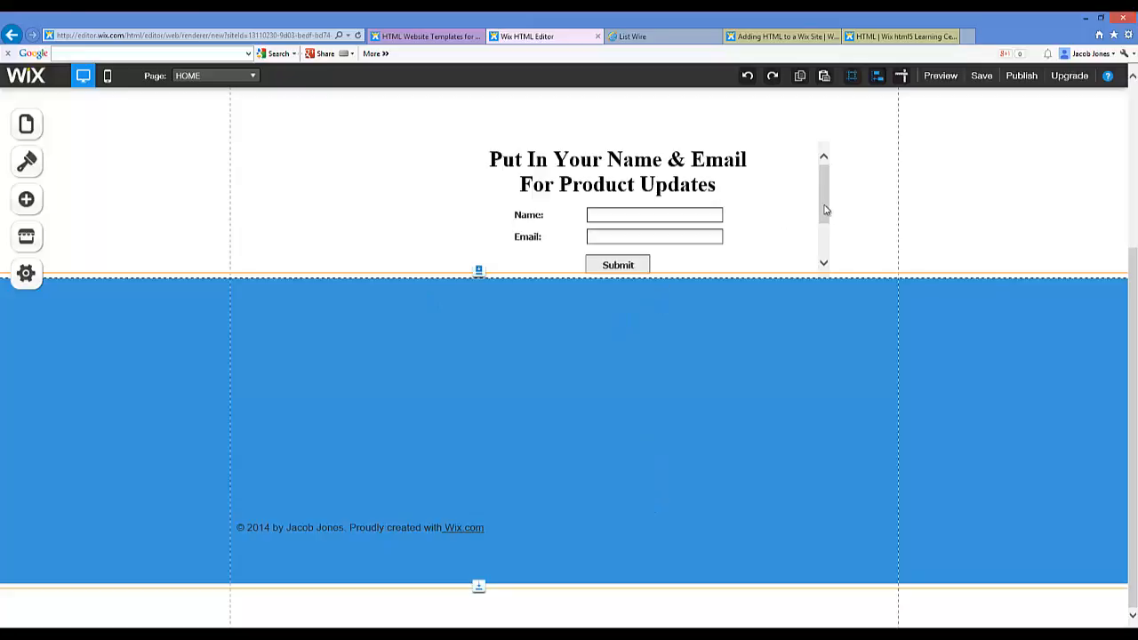
# Step: Make the opt-in form box taller so its Thank You line and List Wire link show
pyautogui.click(719, 161)
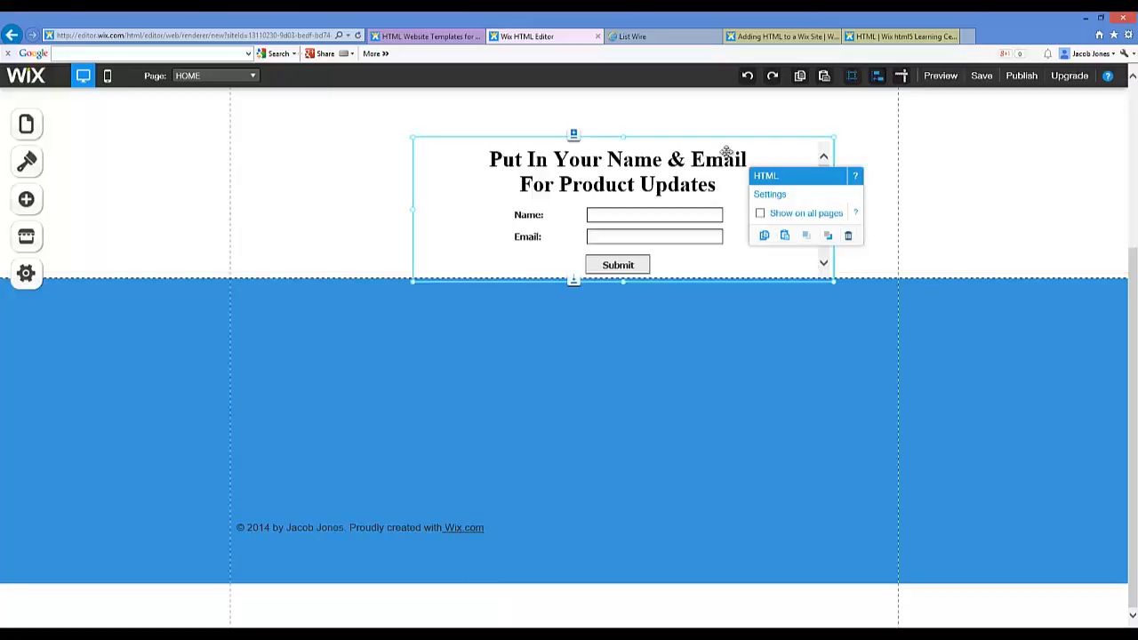
pyautogui.moveTo(623, 281); pyautogui.dragTo(630, 359)
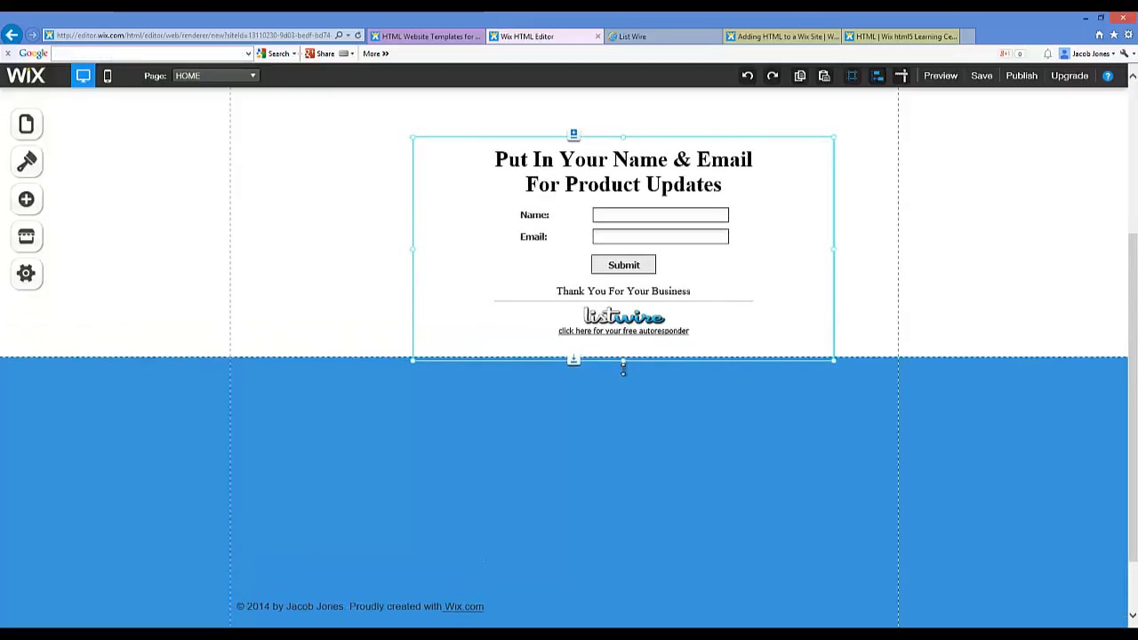
pyautogui.scroll(3, 855, 323)
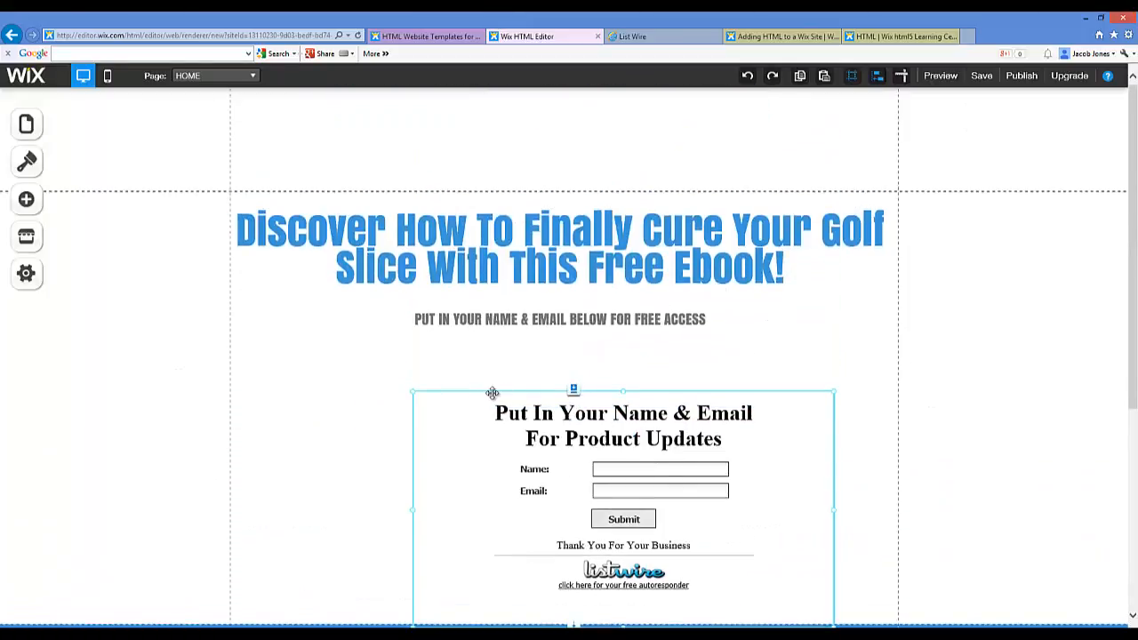
# Step: Widen the opt-in form box by dragging both side edges outward
pyautogui.click(460, 388)
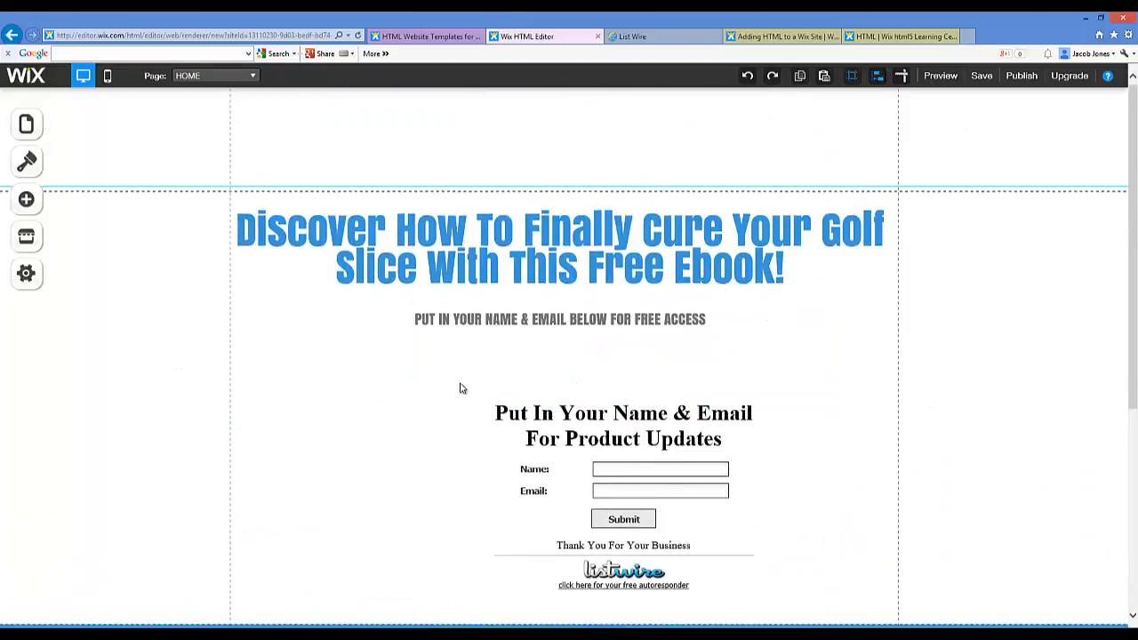
pyautogui.click(501, 416)
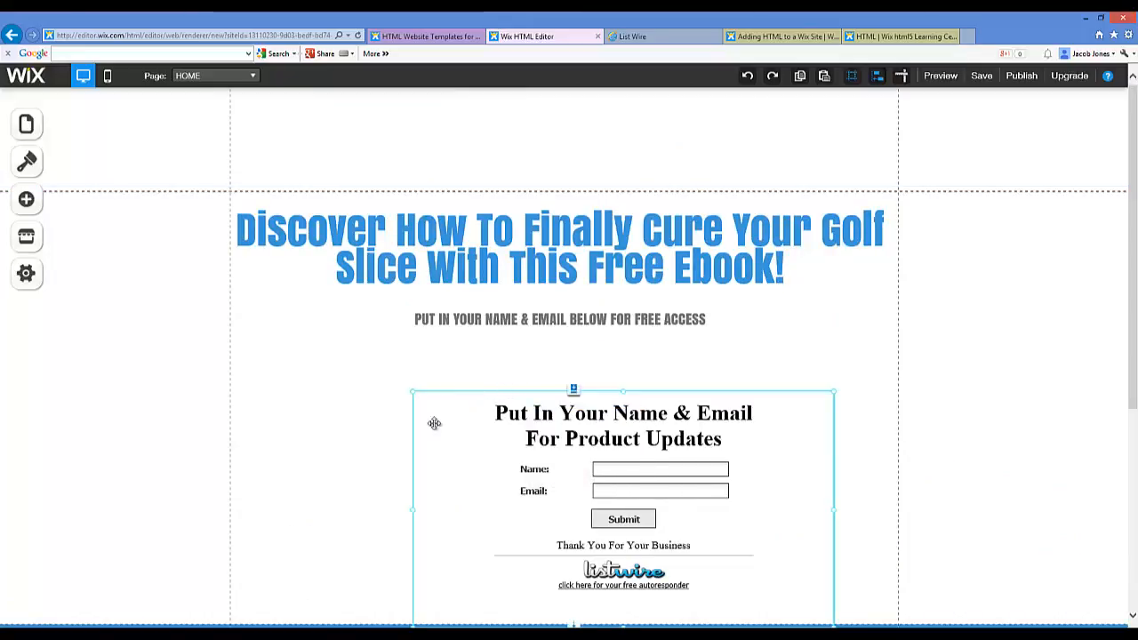
pyautogui.moveTo(404, 507); pyautogui.dragTo(305, 508)
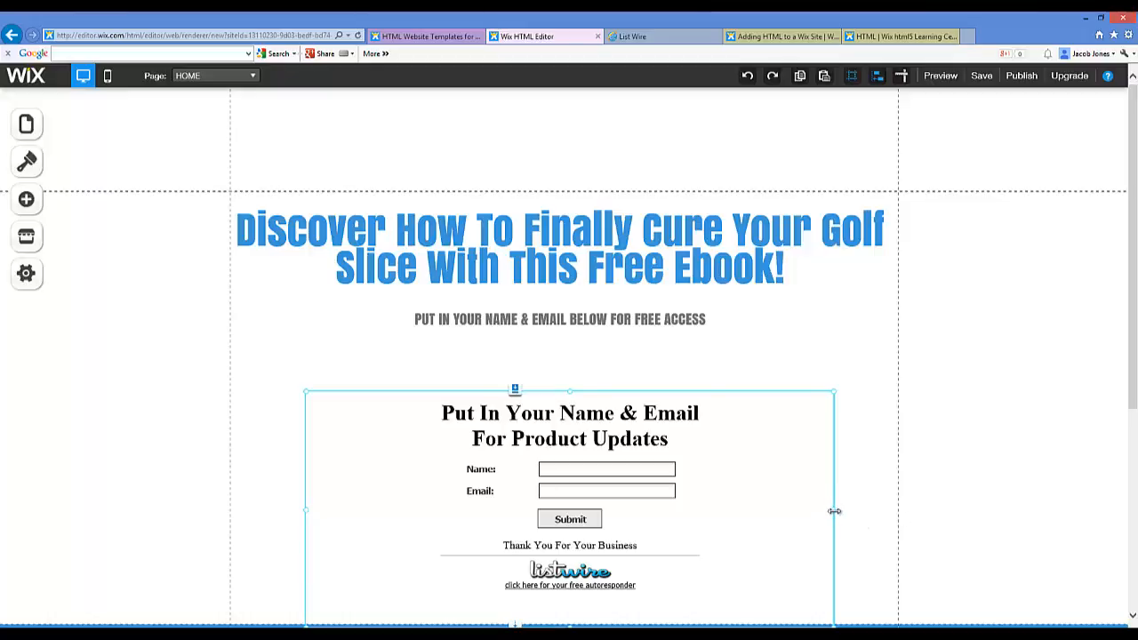
pyautogui.moveTo(834, 511); pyautogui.dragTo(889, 507)
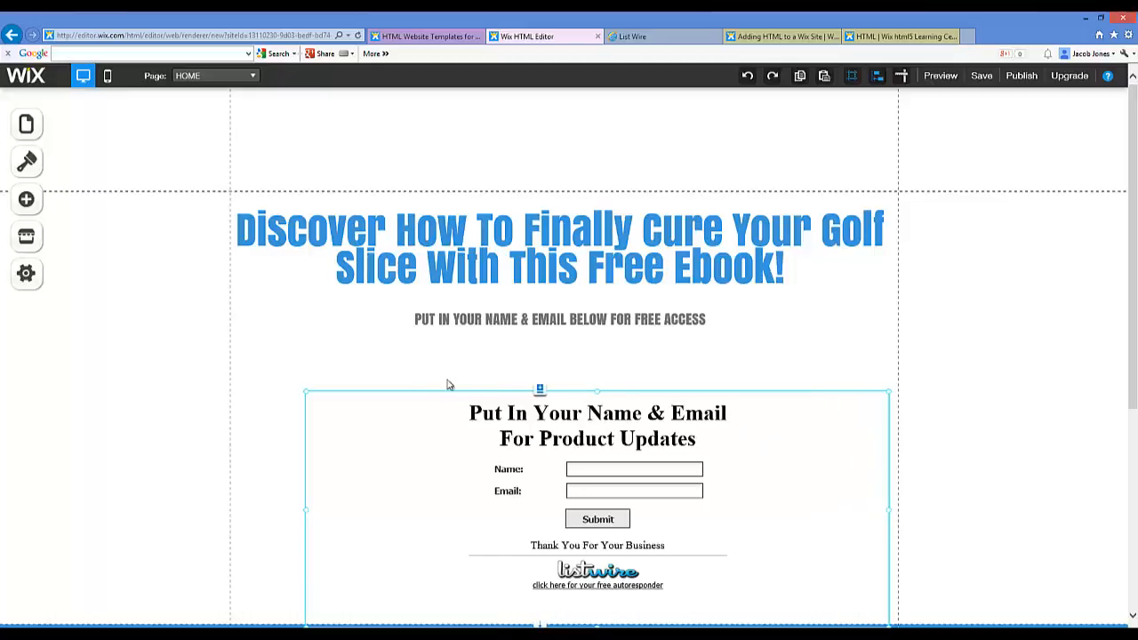
pyautogui.moveTo(306, 511); pyautogui.dragTo(268, 507)
# Step: Delete the blank line under the subheading and shorten the headline text box to end there
pyautogui.click(550, 351)
pyautogui.click(532, 346)
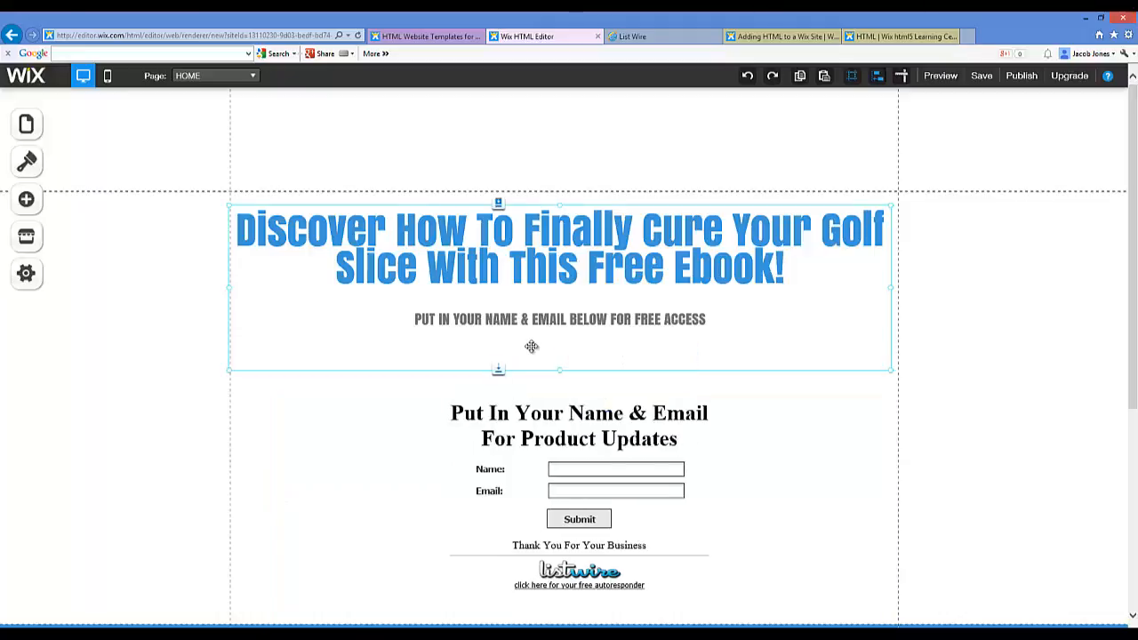
pyautogui.click(585, 371)
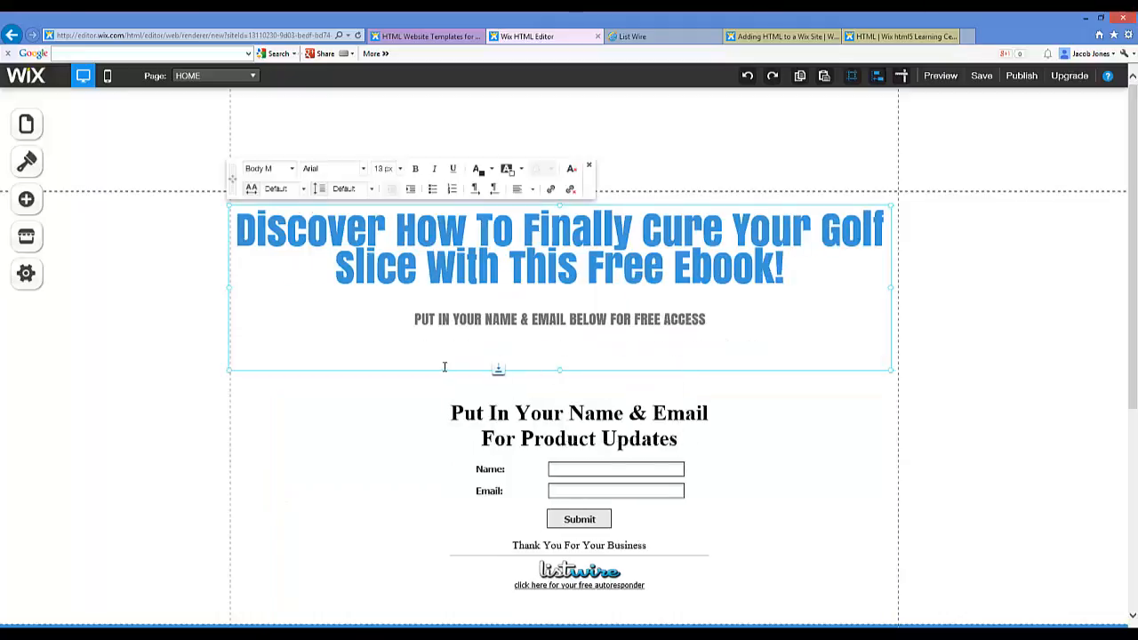
pyautogui.press('BackSpace')
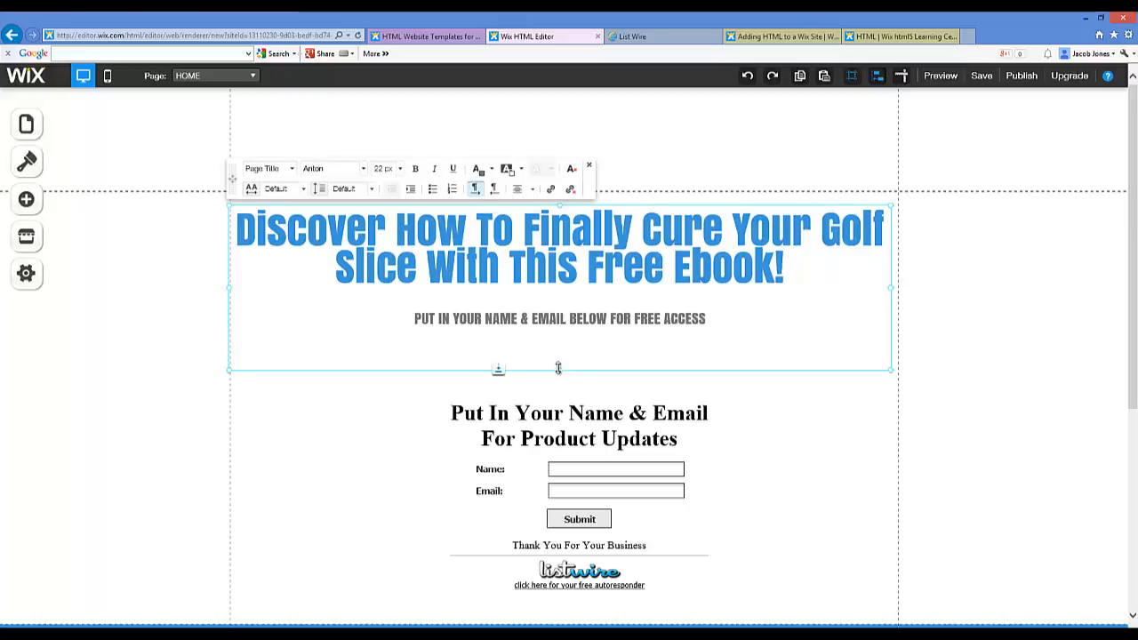
pyautogui.moveTo(559, 366); pyautogui.dragTo(565, 342)
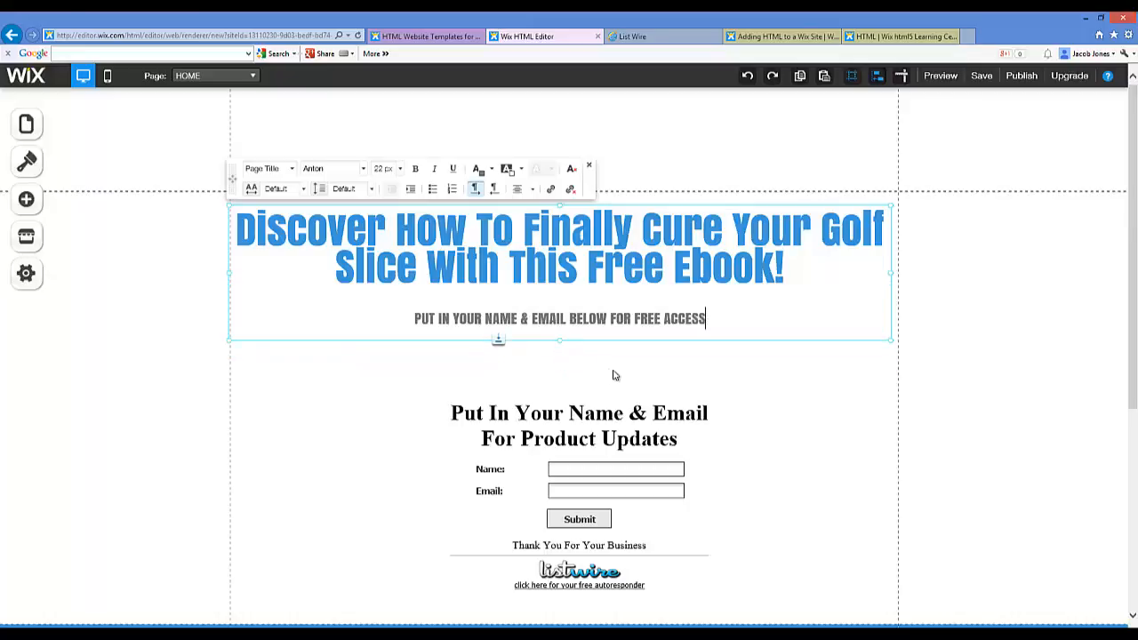
pyautogui.click(647, 377)
pyautogui.click(755, 324)
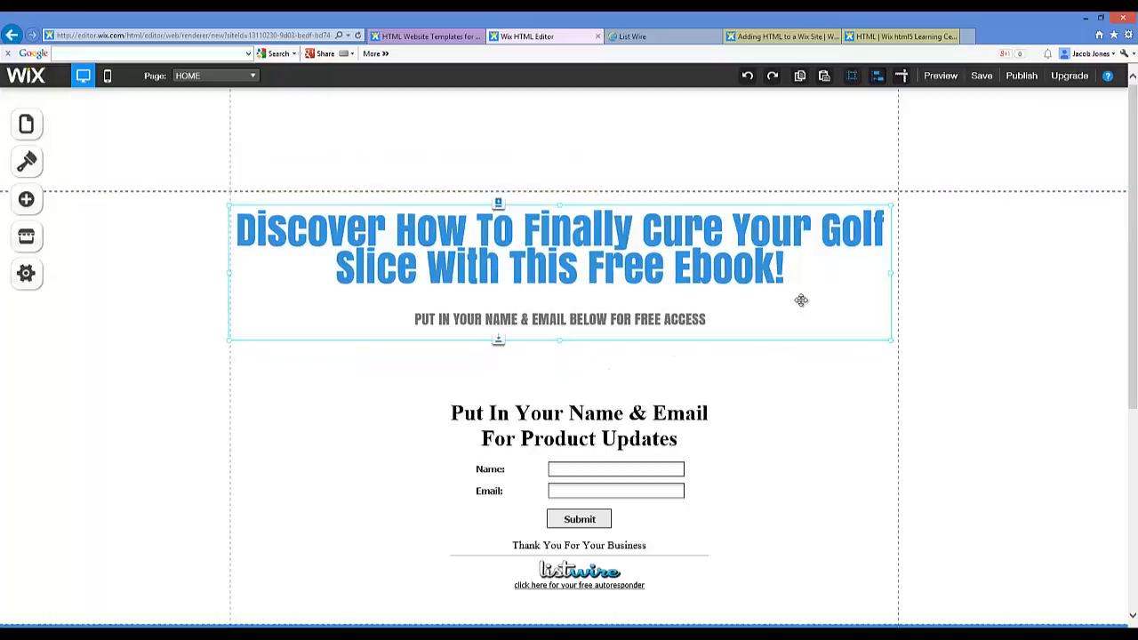
pyautogui.scroll(-3, 817, 303)
pyautogui.scroll(2, 866, 280)
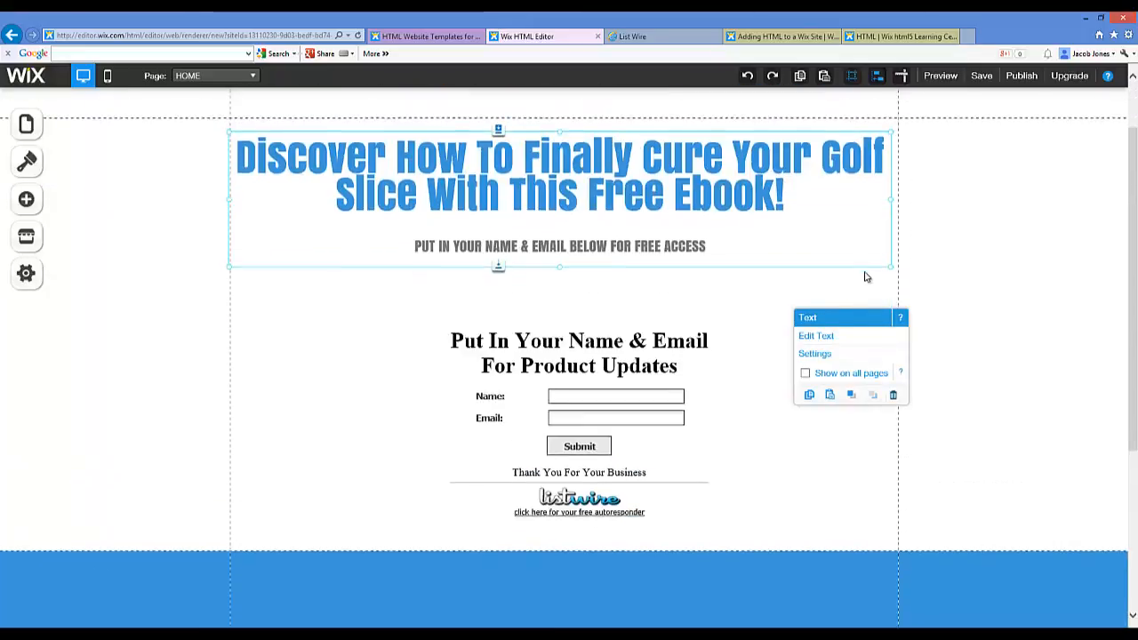
pyautogui.scroll(-3, 557, 276)
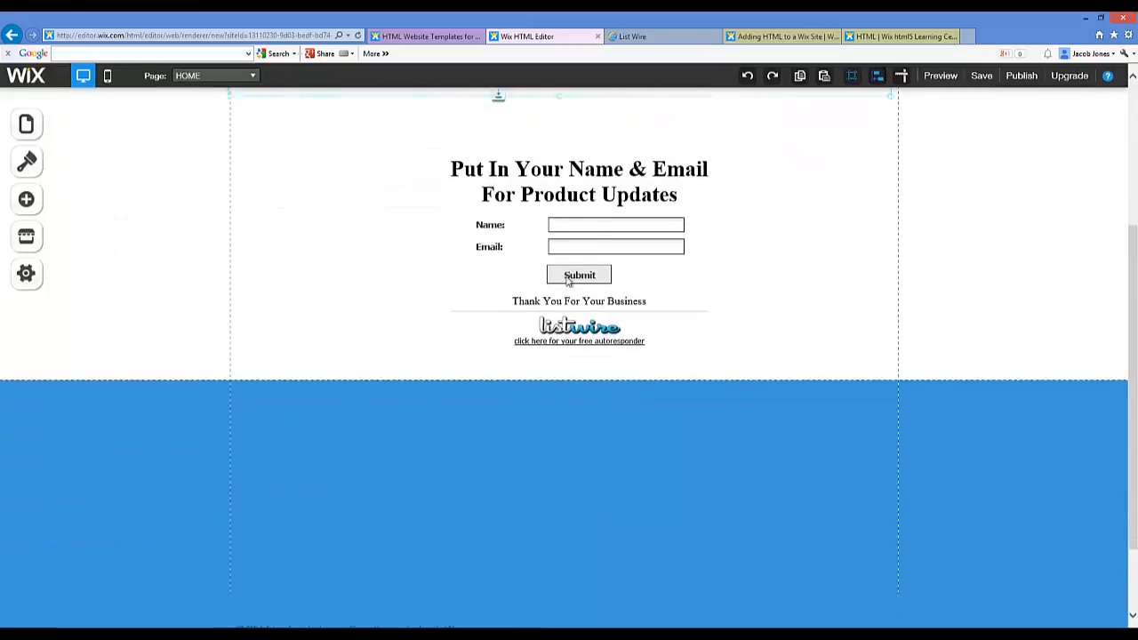
pyautogui.scroll(1, 556, 276)
pyautogui.click(661, 39)
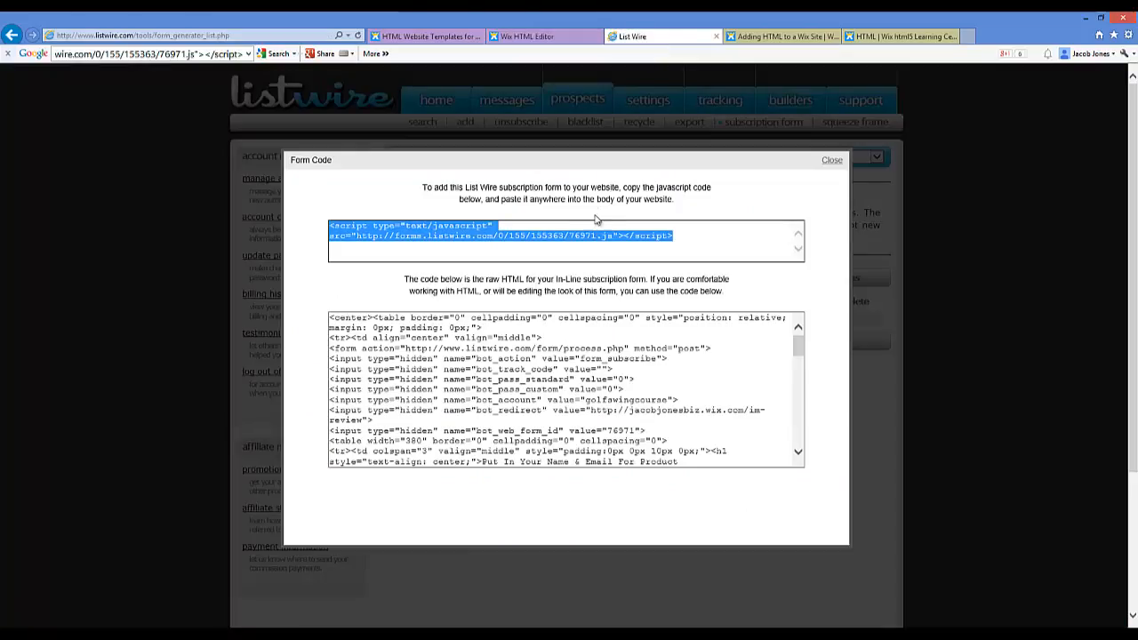
pyautogui.click(830, 160)
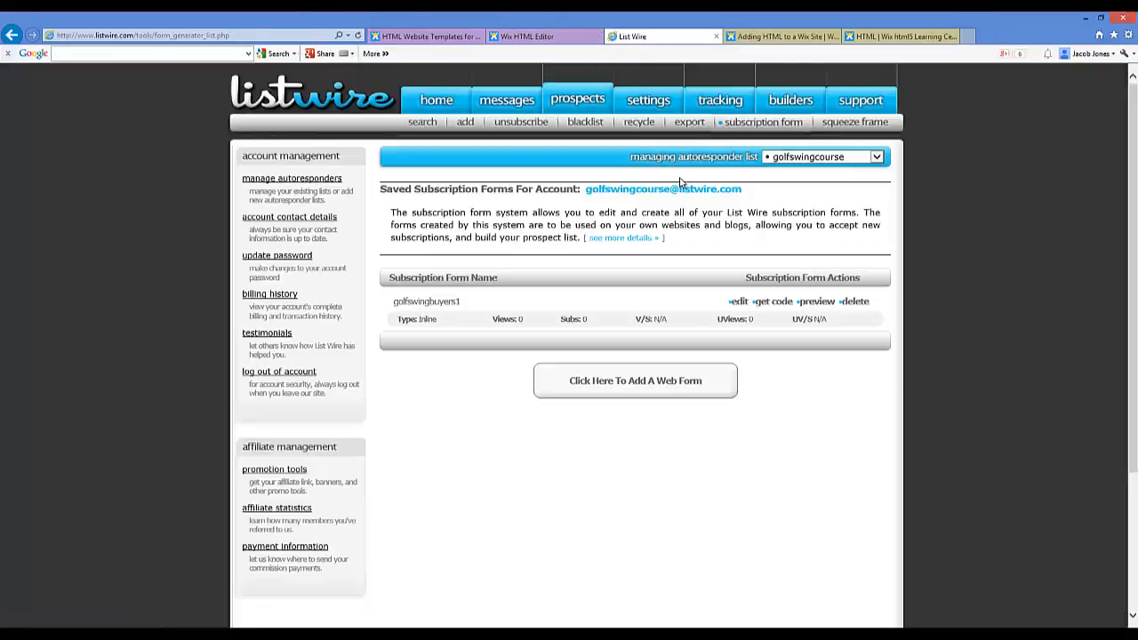
pyautogui.click(566, 41)
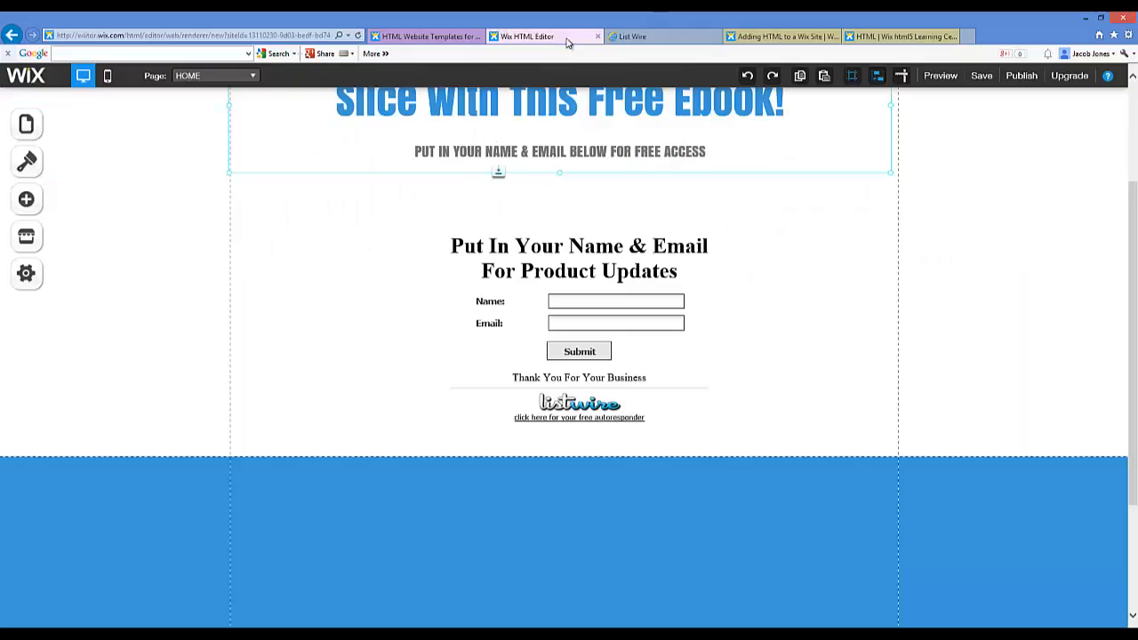
pyautogui.click(946, 252)
pyautogui.scroll(2, 946, 252)
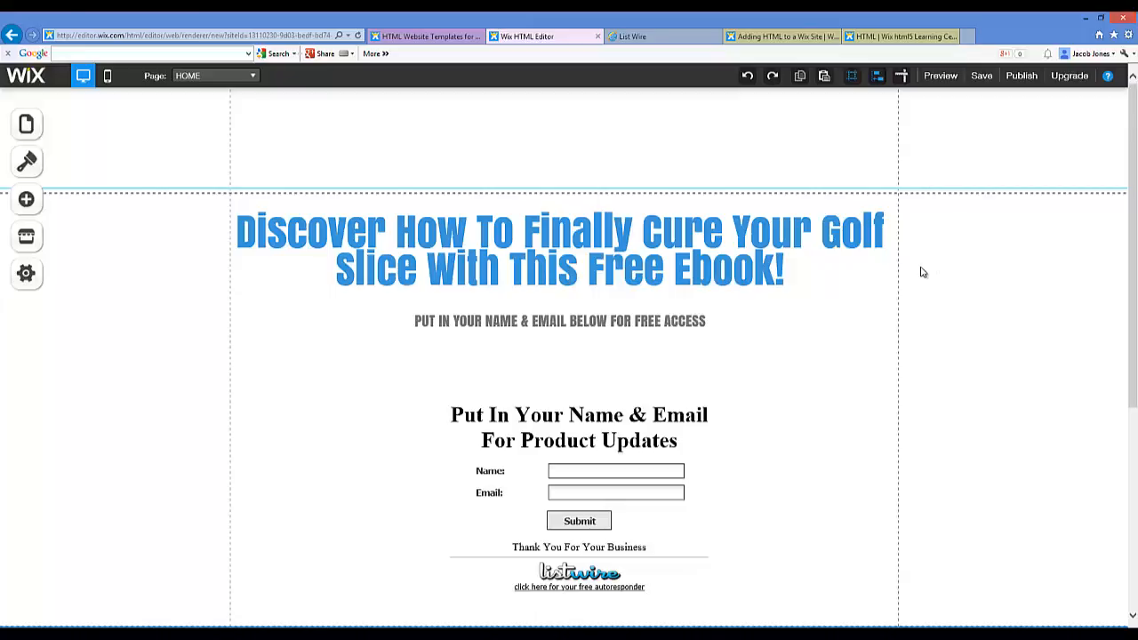
pyautogui.scroll(-4, 916, 269)
pyautogui.scroll(4, 937, 249)
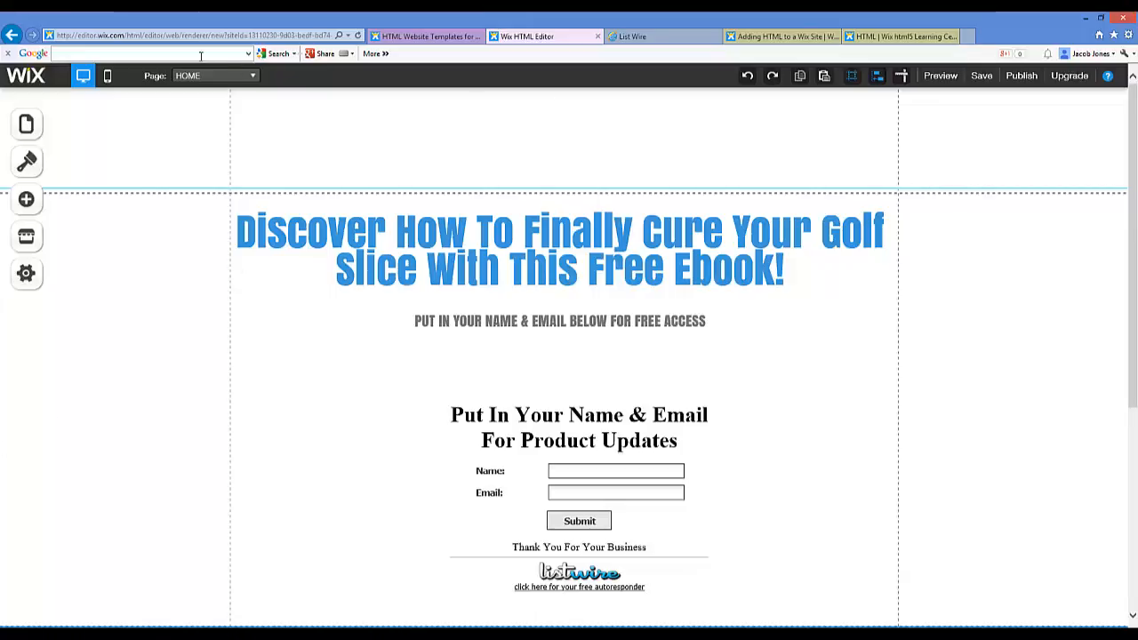
pyautogui.click(607, 38)
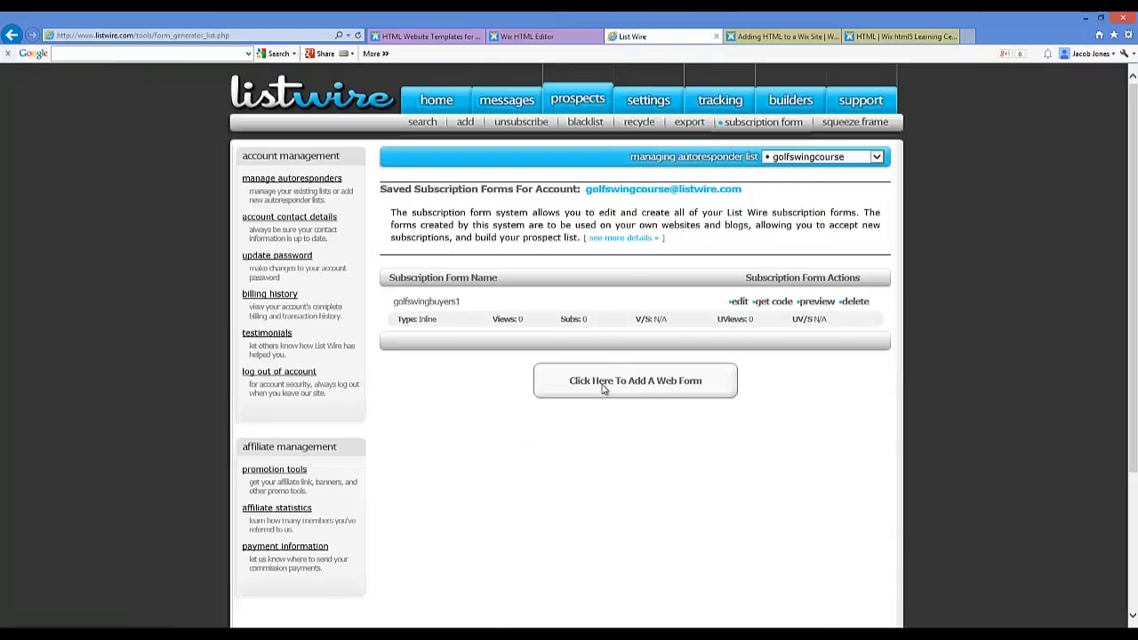
pyautogui.click(538, 37)
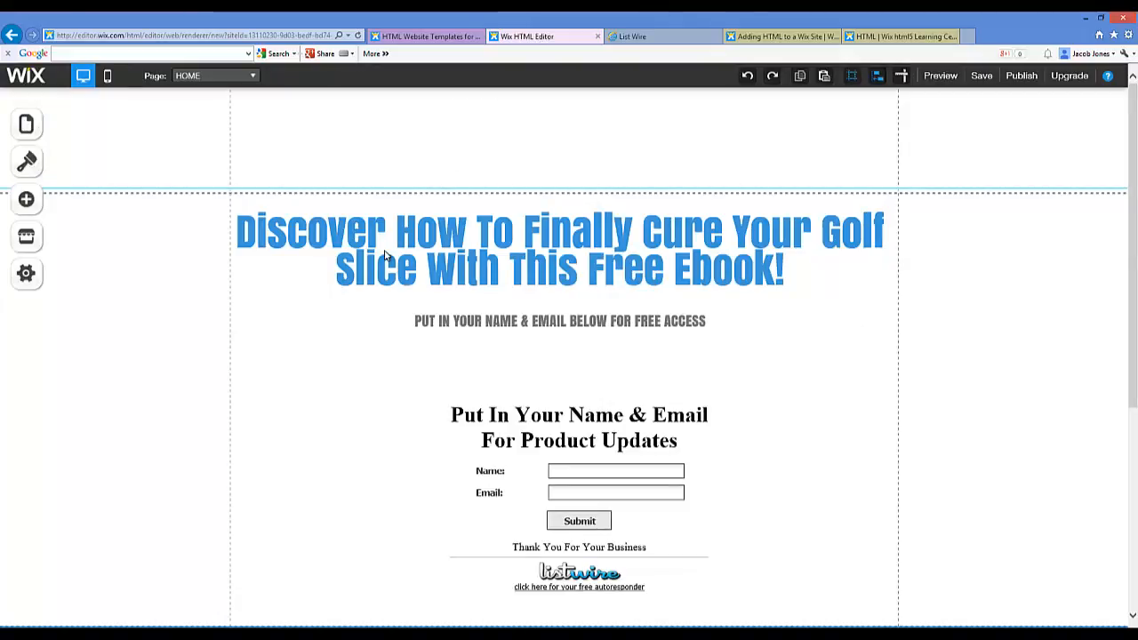
# Step: Save the site with the name free-golf-guide, replacing the default name, and confirm
pyautogui.click(983, 78)
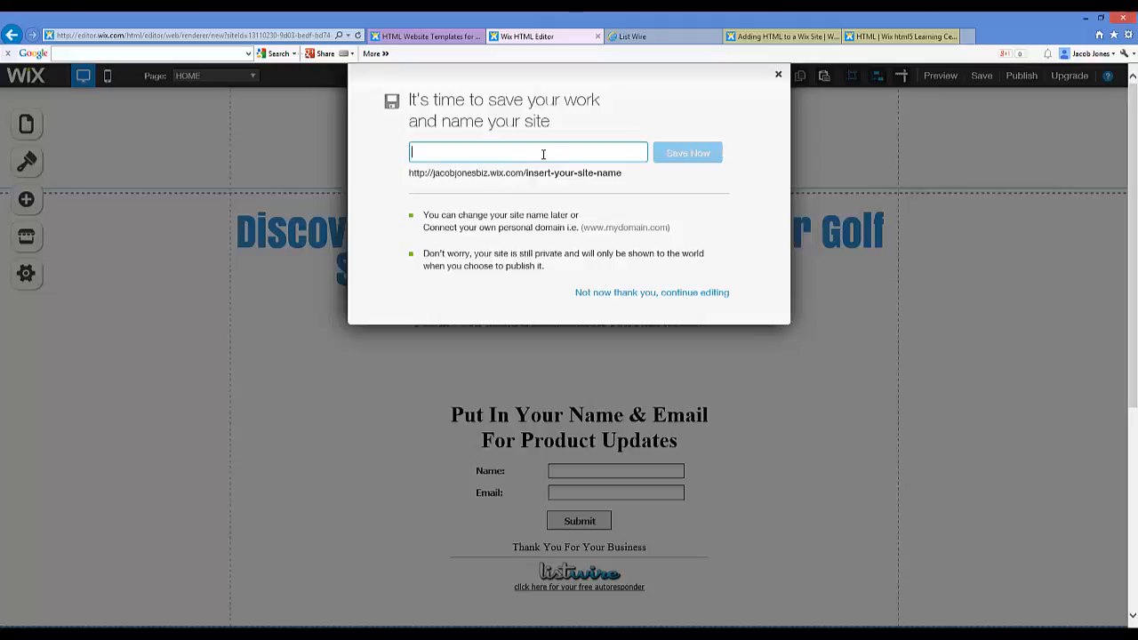
pyautogui.write('o')
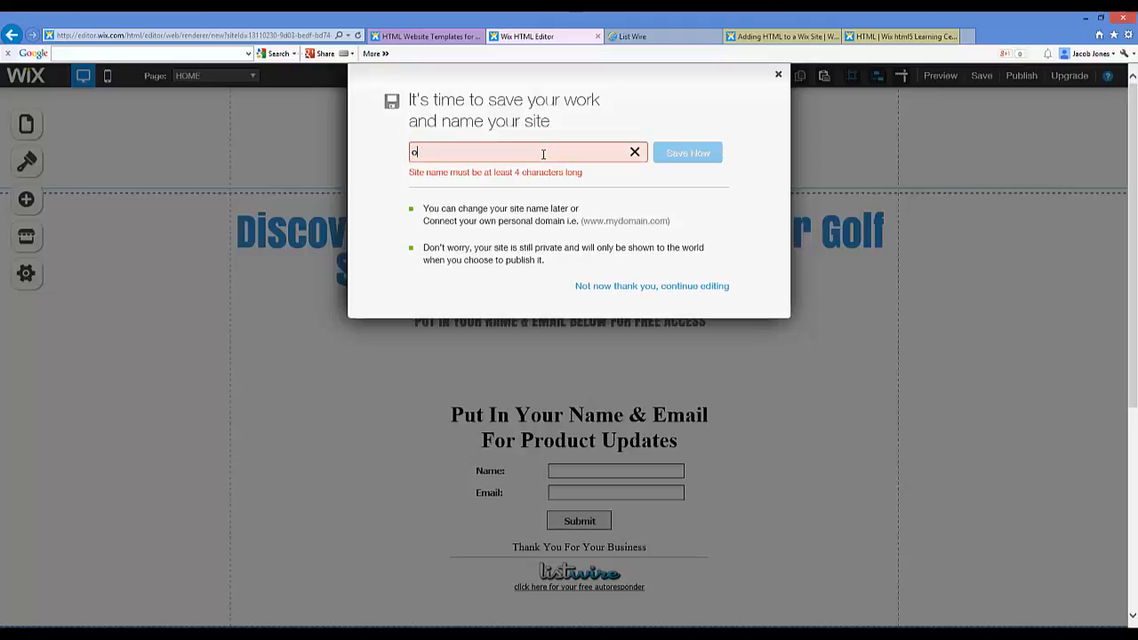
pyautogui.write('pree-optin-form')
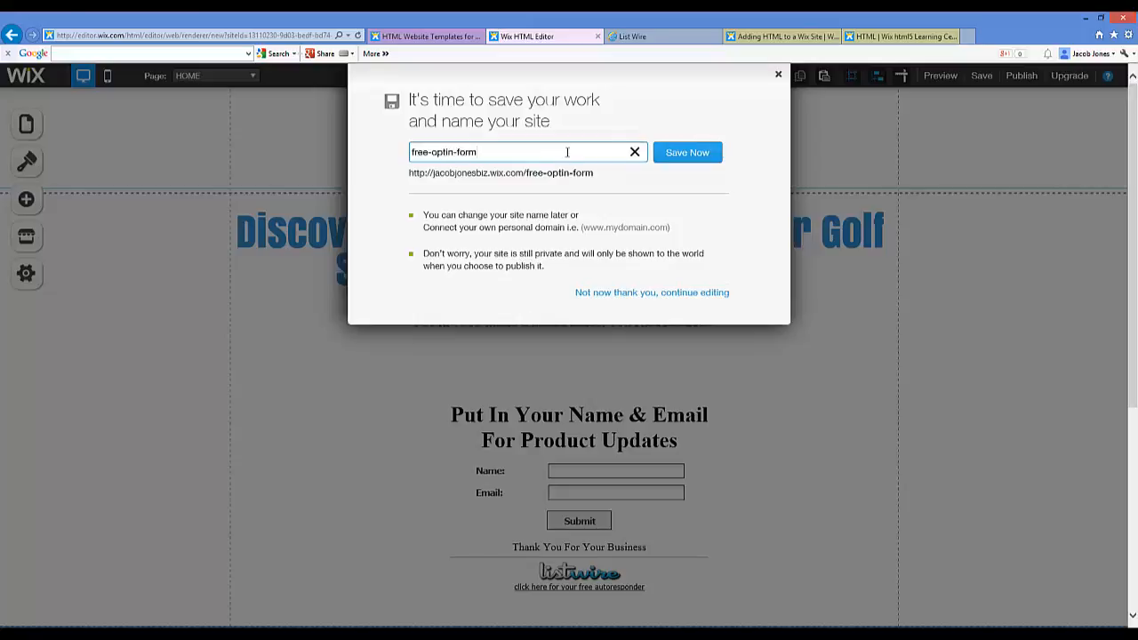
pyautogui.moveTo(477, 153); pyautogui.dragTo(364, 152)
pyautogui.write('fre')
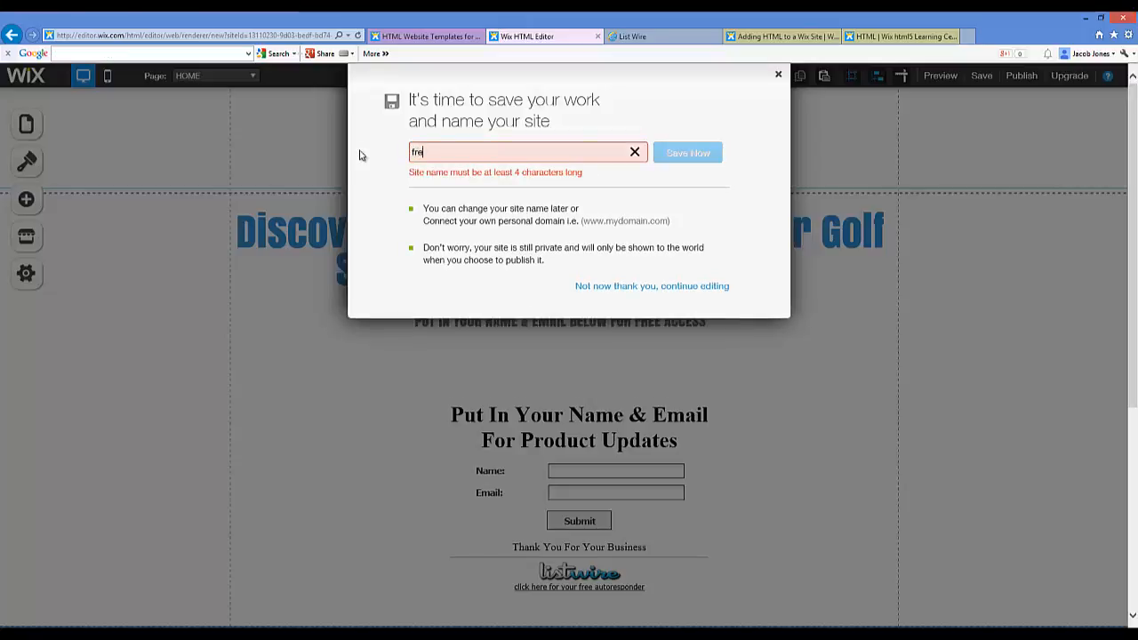
pyautogui.write('e-golf-guide')
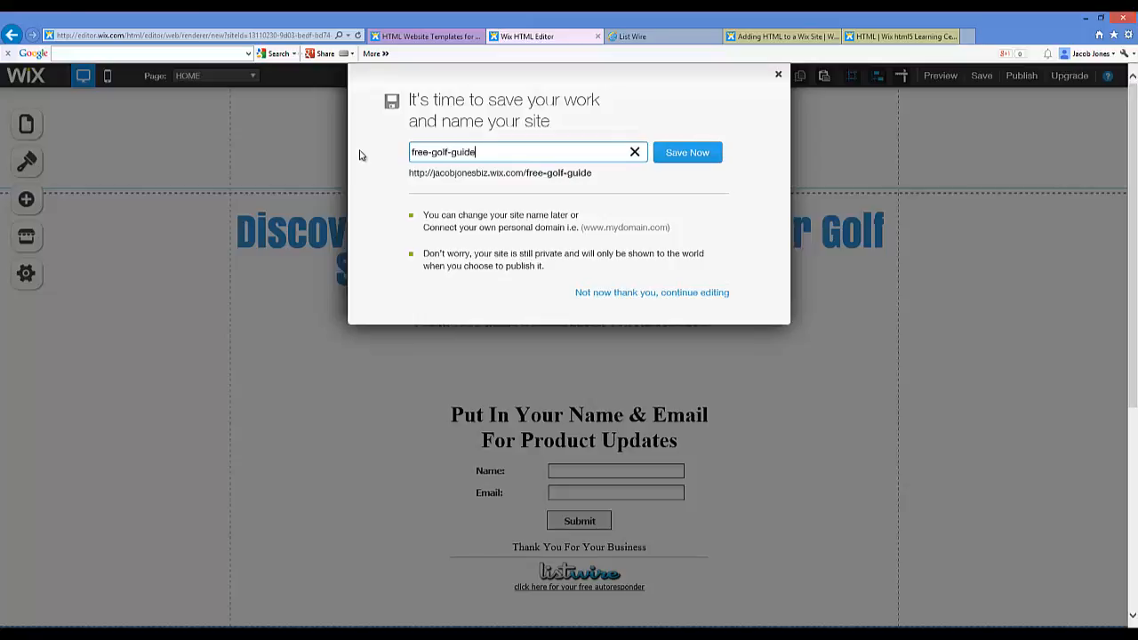
pyautogui.click(677, 152)
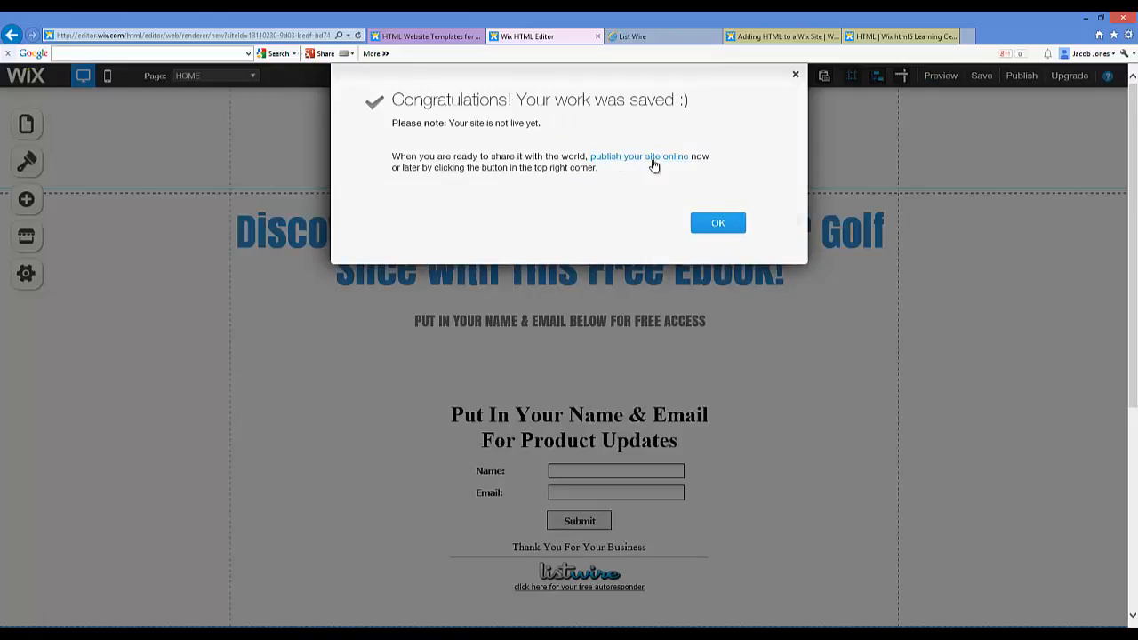
pyautogui.click(715, 224)
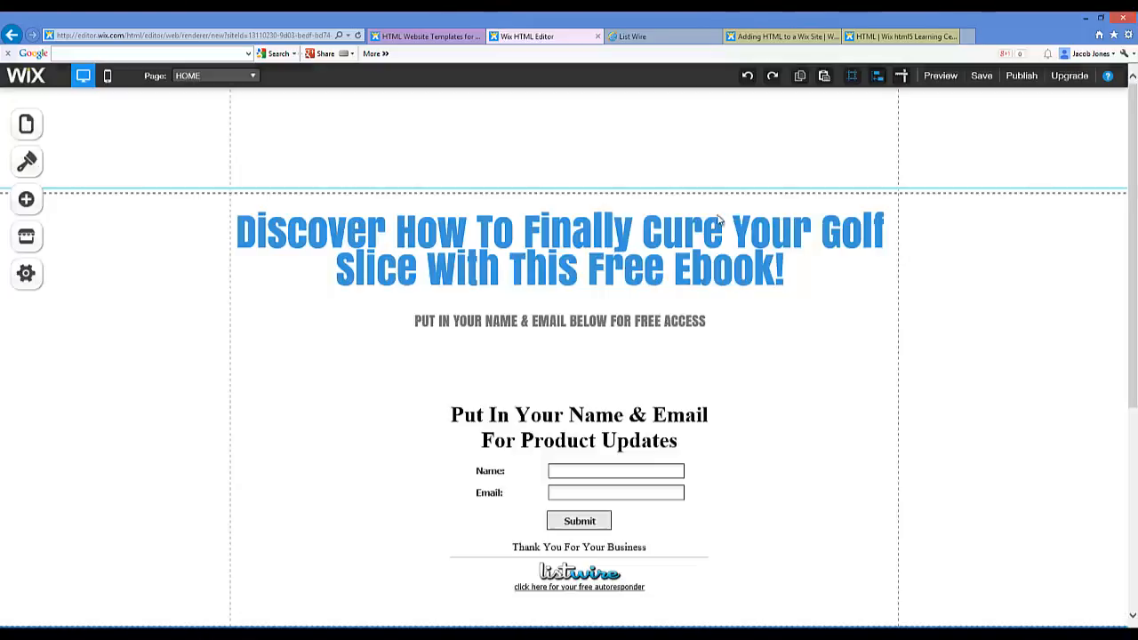
# Step: Publish the site with search engines allowed, then open the live free-golf-guide page in a new tab
pyautogui.click(1021, 76)
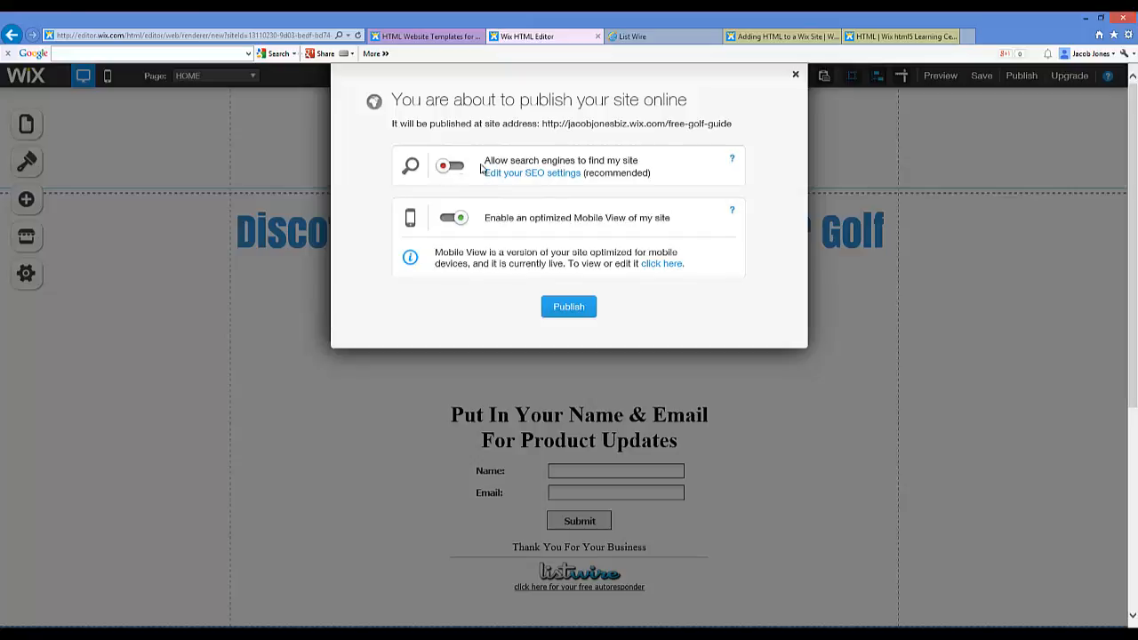
pyautogui.click(447, 167)
pyautogui.click(573, 310)
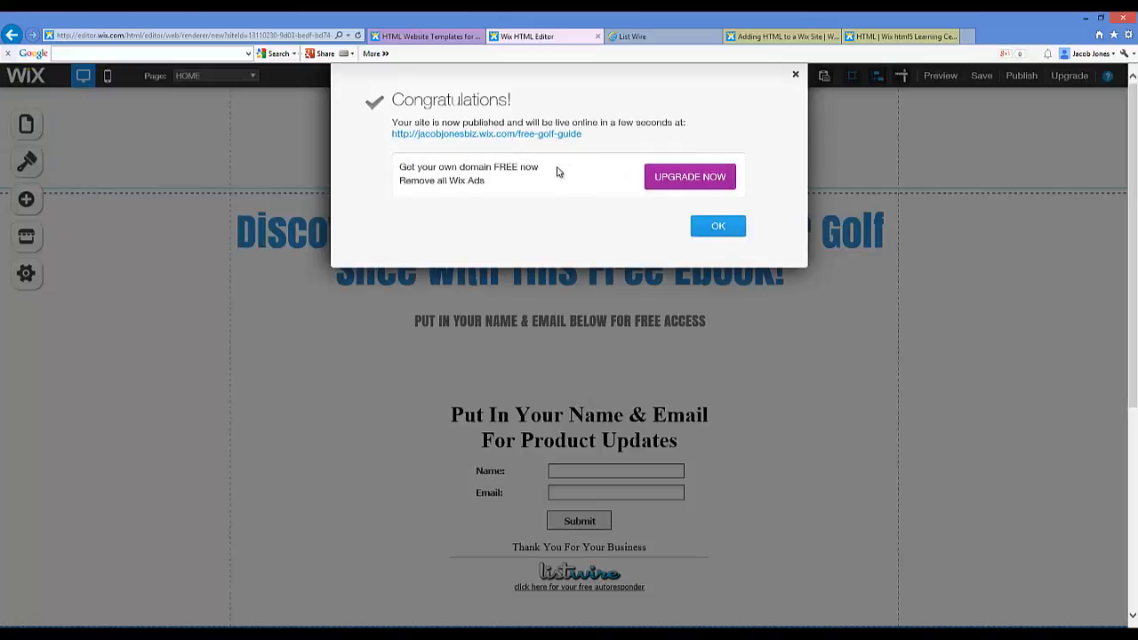
pyautogui.click(475, 135)
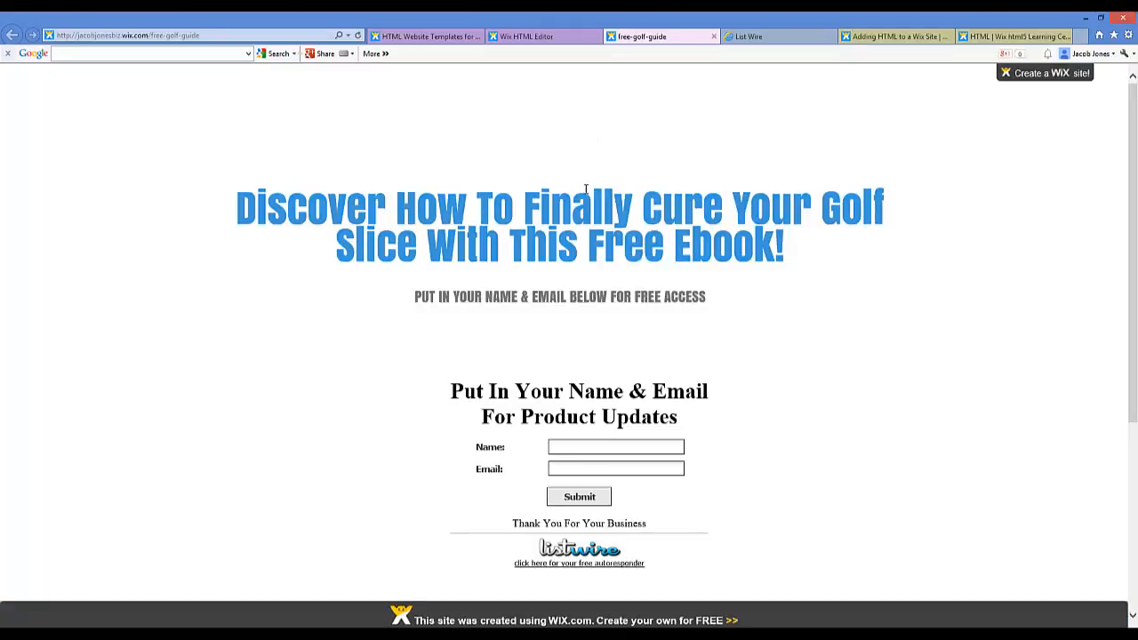
# Step: Scroll the live golf-slice page down to the footer and back up to review it
pyautogui.scroll(-3, 660, 220)
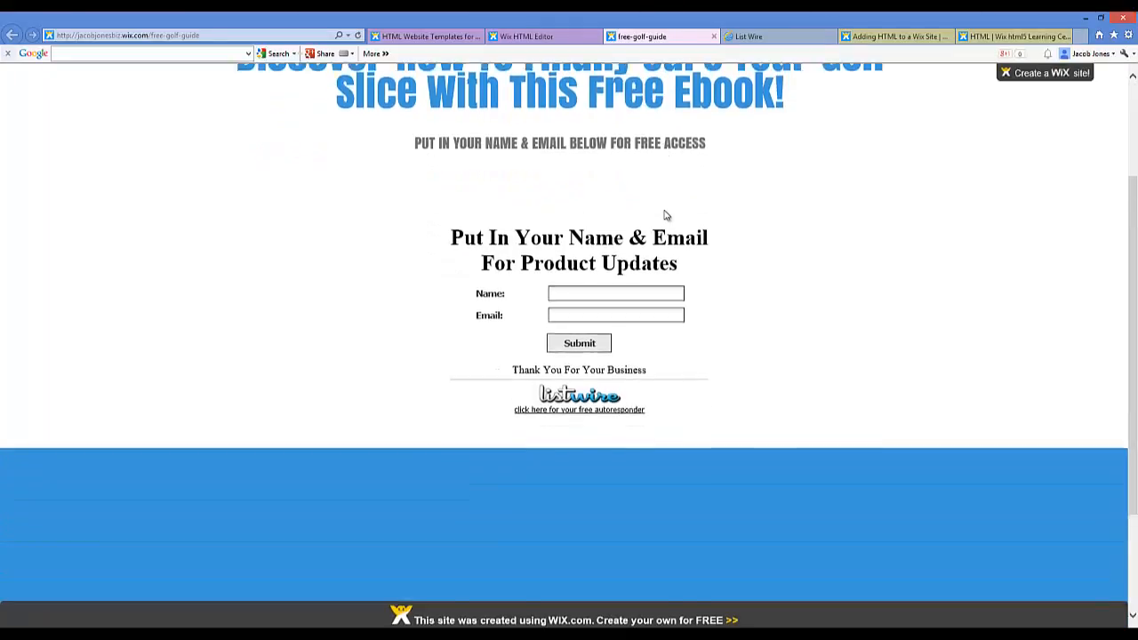
pyautogui.scroll(-1, 591, 144)
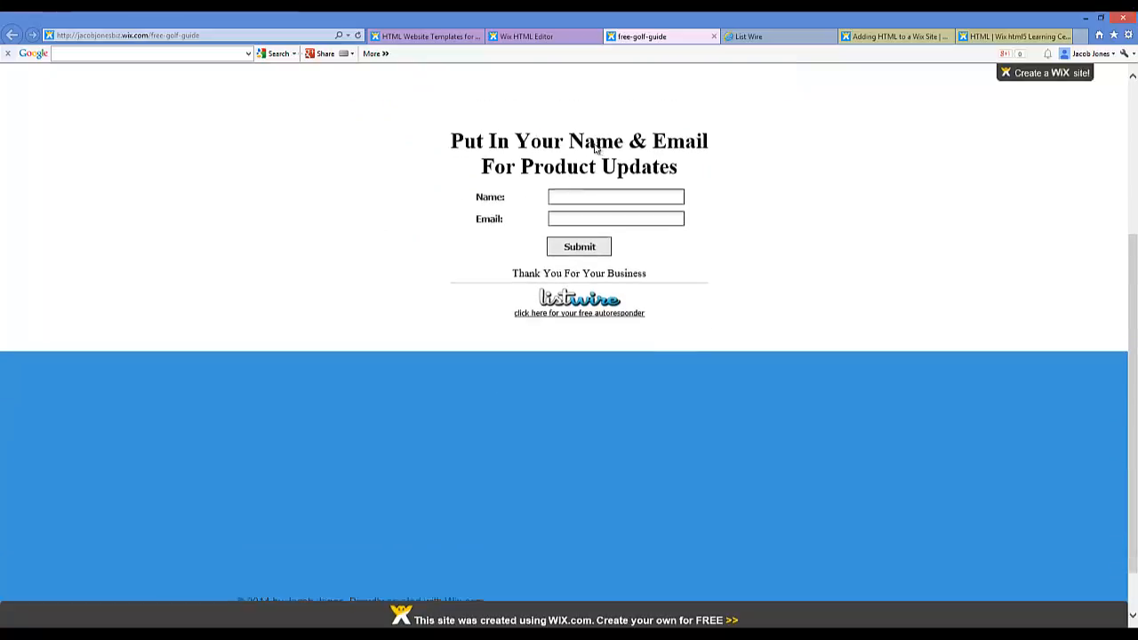
pyautogui.scroll(-1, 566, 169)
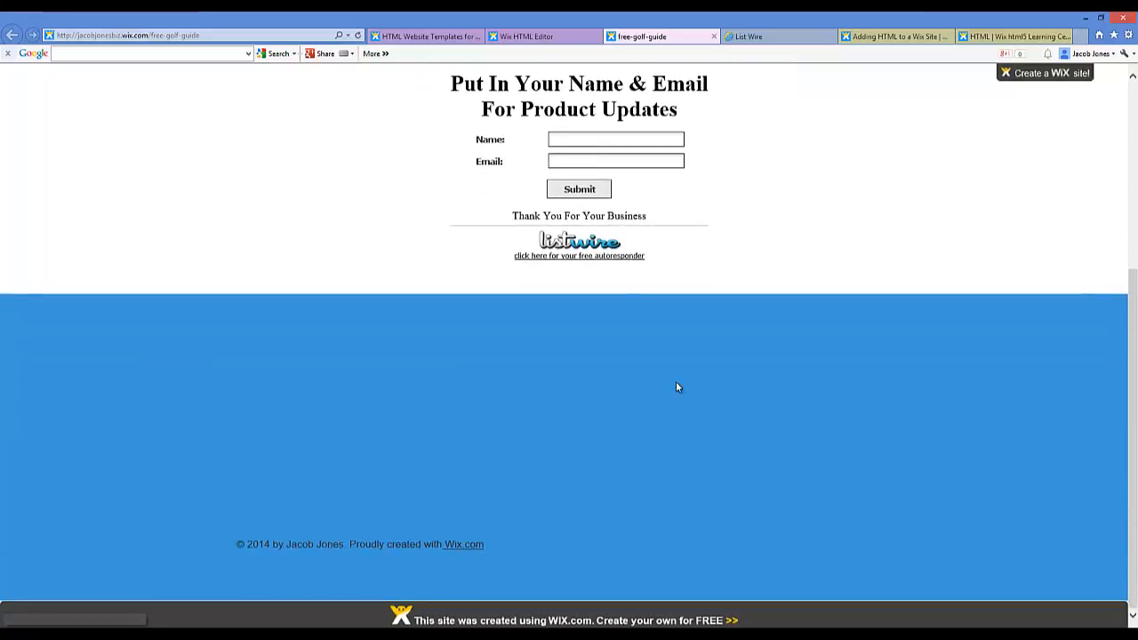
pyautogui.scroll(3, 582, 232)
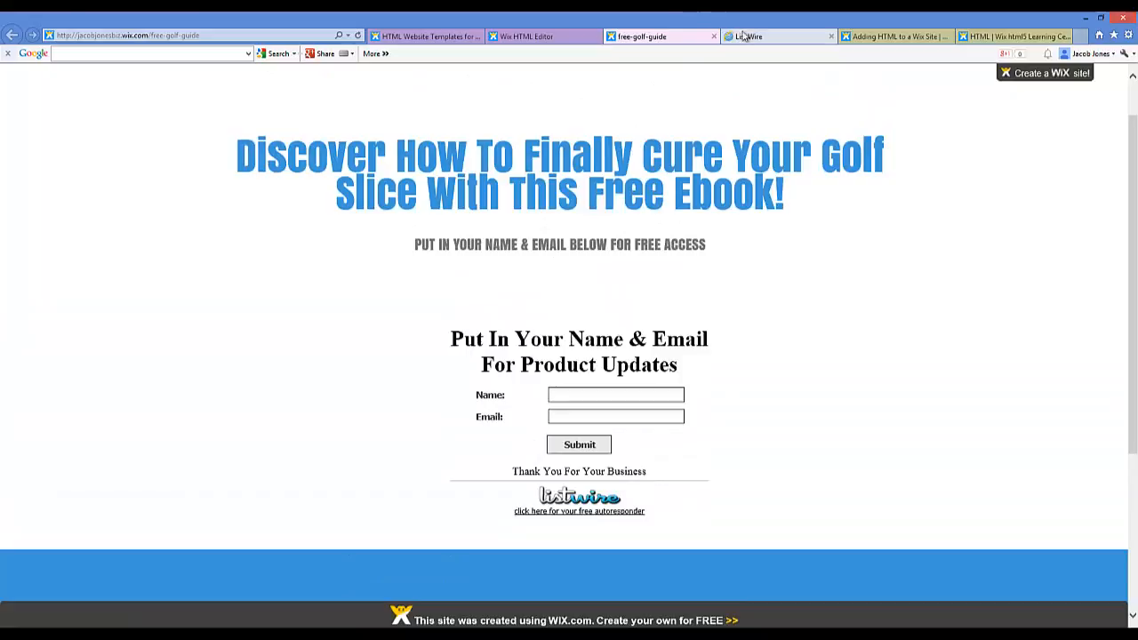
pyautogui.click(736, 36)
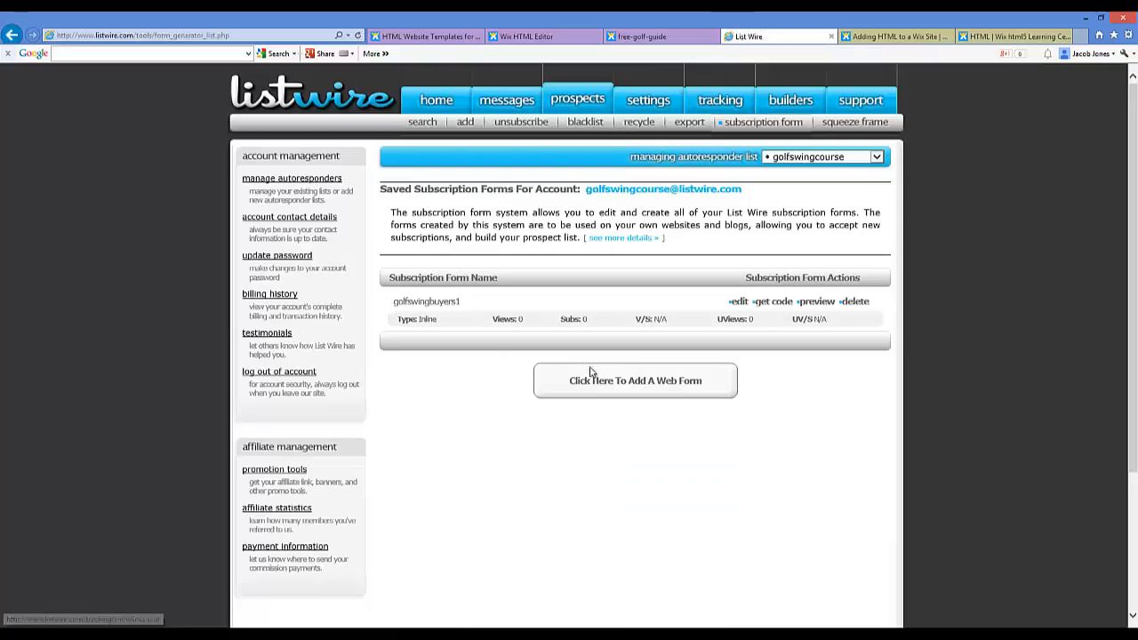
pyautogui.click(625, 391)
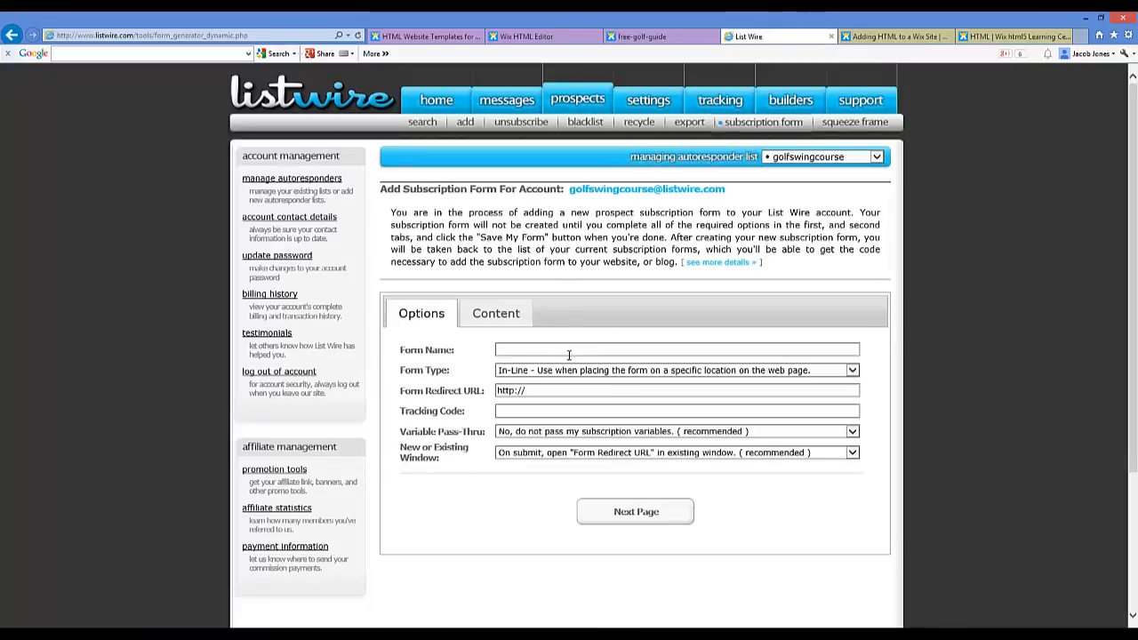
pyautogui.click(564, 347)
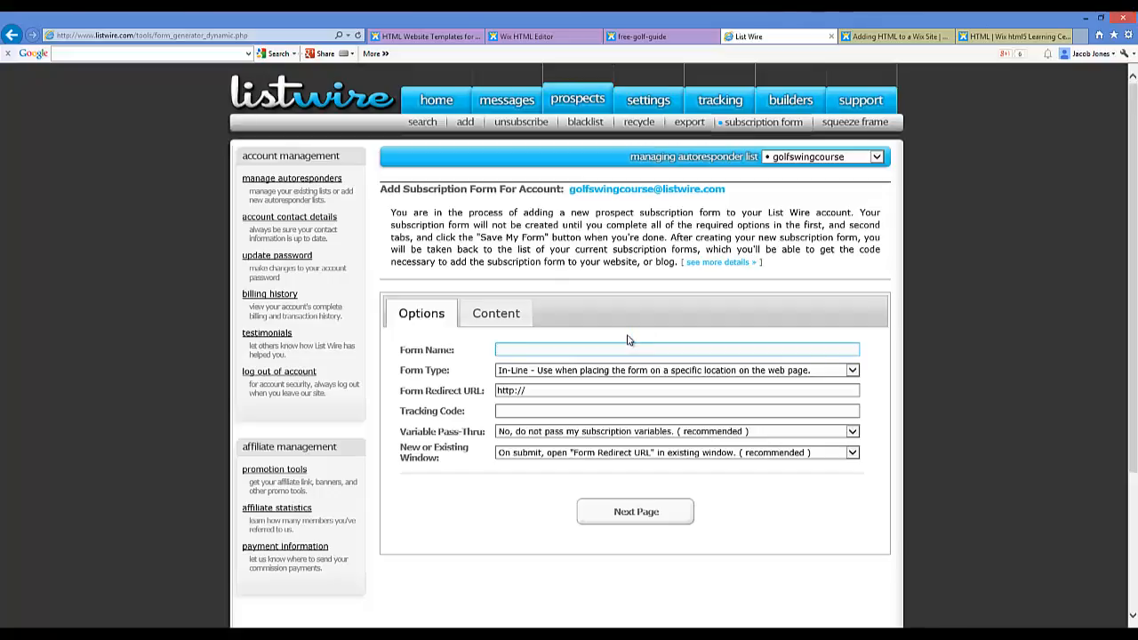
pyautogui.write('Free Golf Guide')
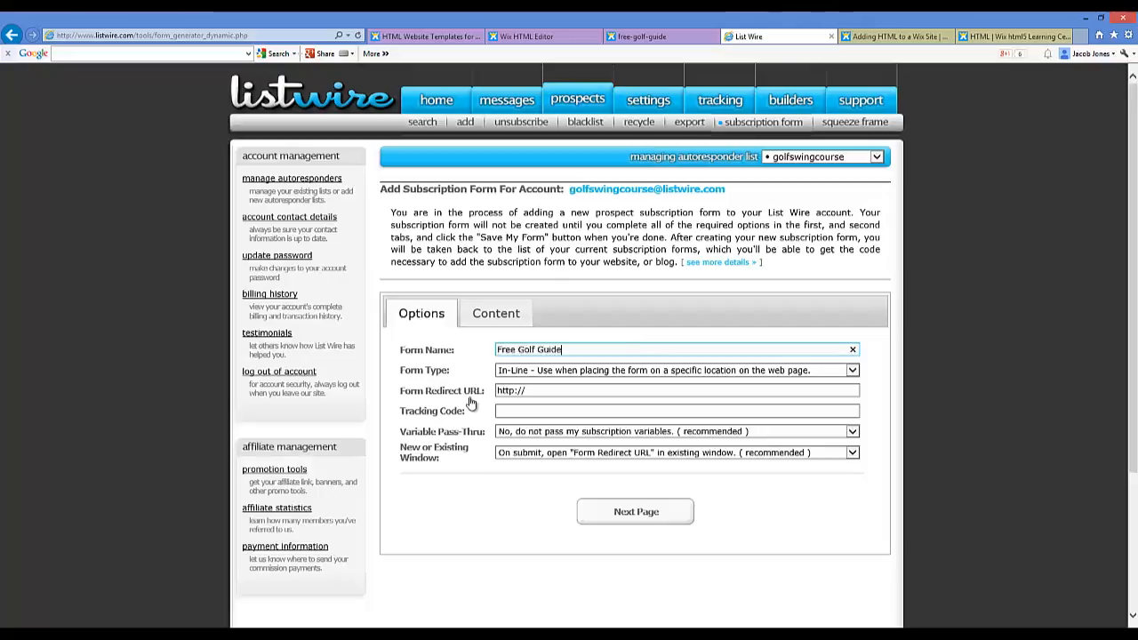
pyautogui.click(560, 390)
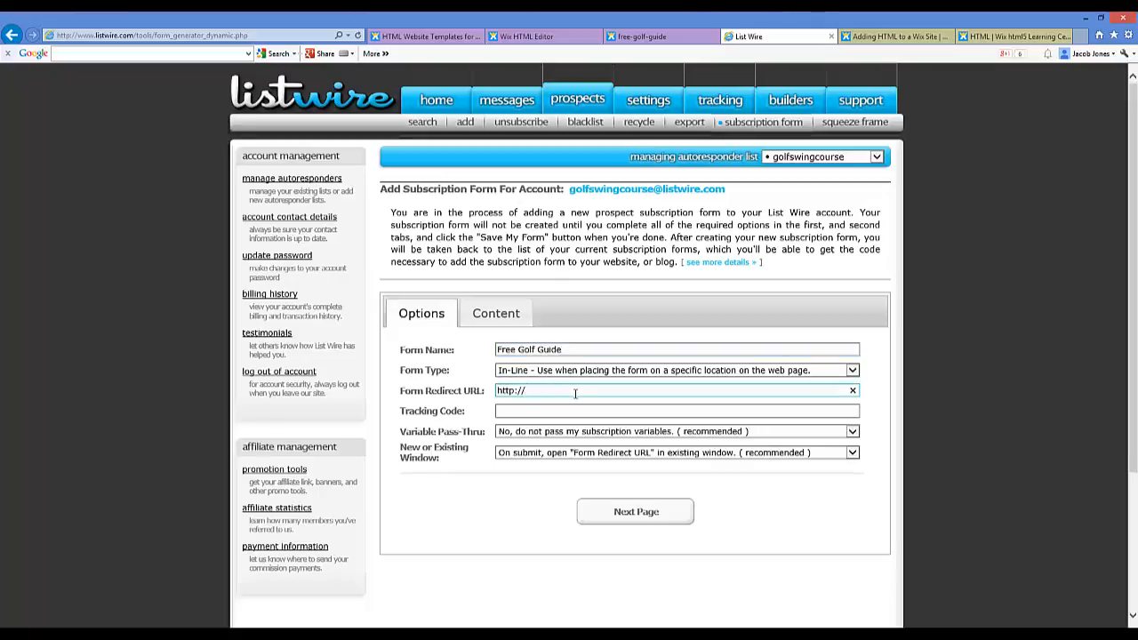
pyautogui.write('www.s')
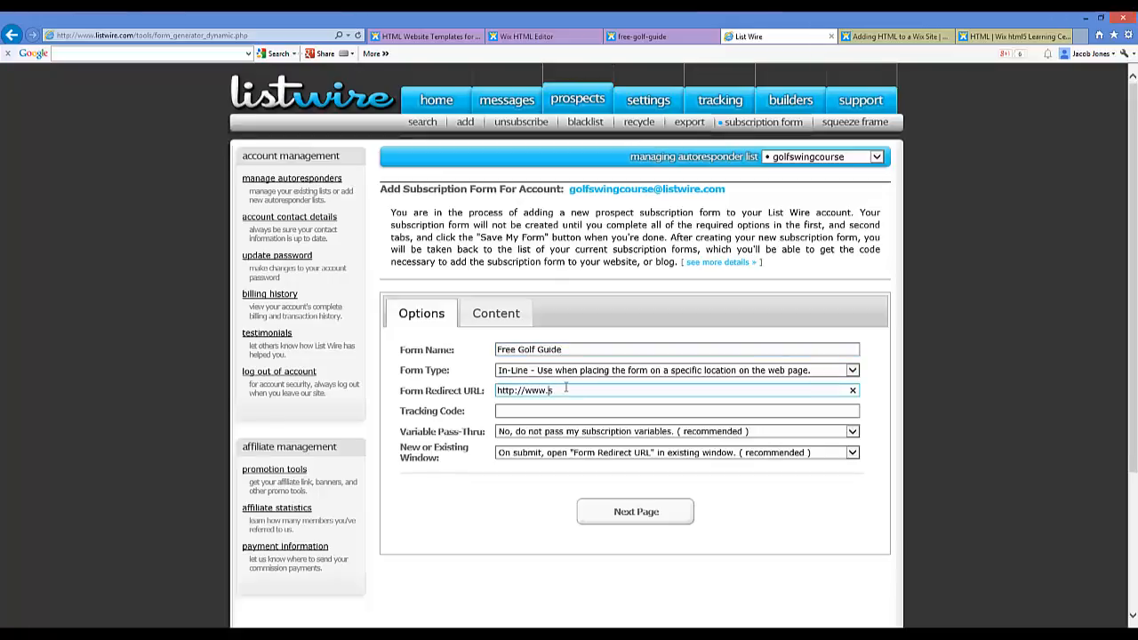
pyautogui.write('lideshare.net')
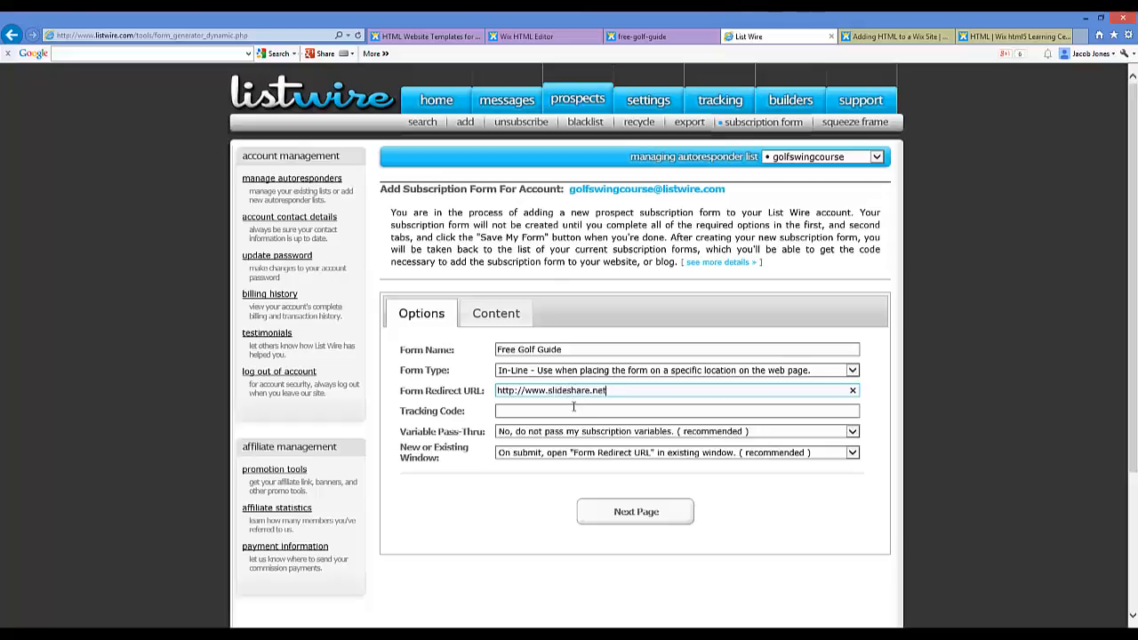
pyautogui.click(578, 411)
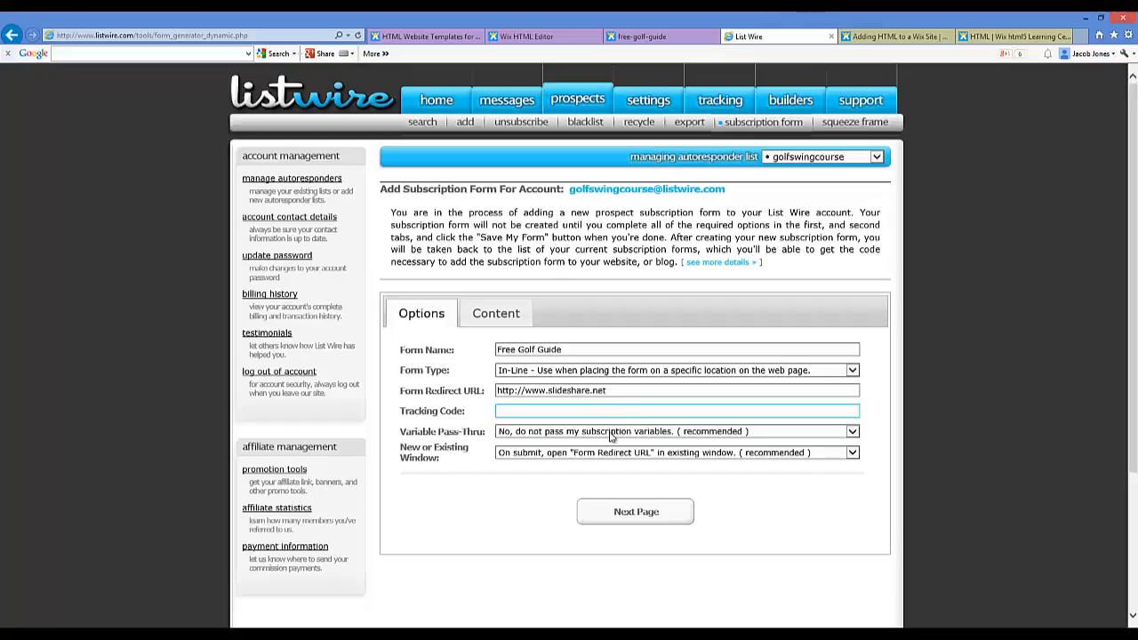
# Step: Empty the form's top and bottom placeholder text blocks
pyautogui.click(626, 512)
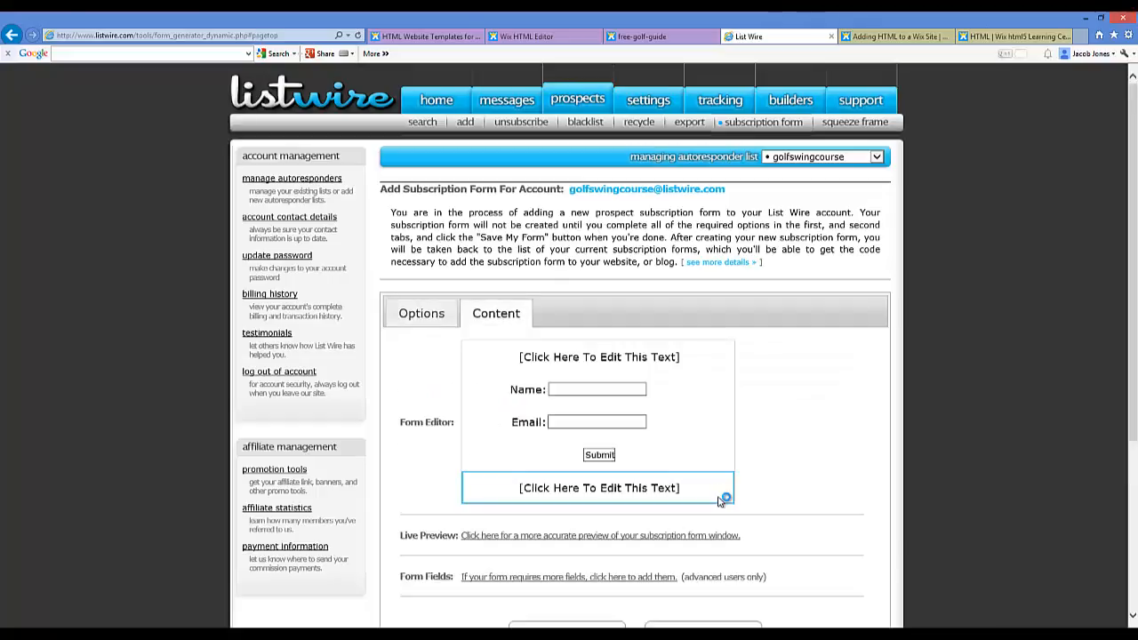
pyautogui.click(664, 356)
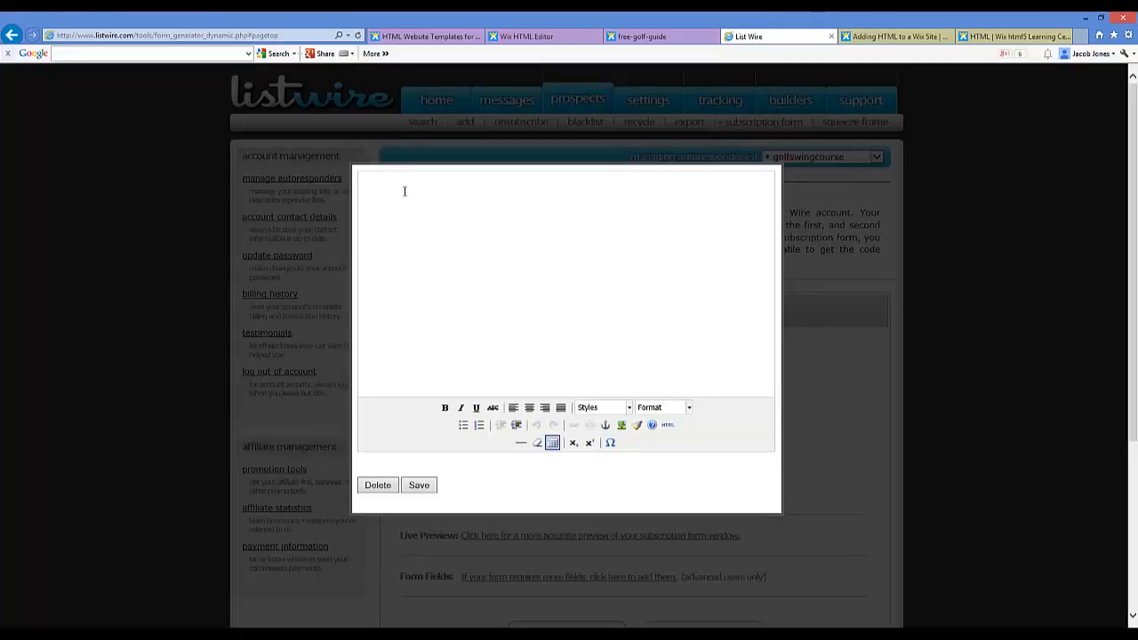
pyautogui.click(399, 193)
pyautogui.click(417, 485)
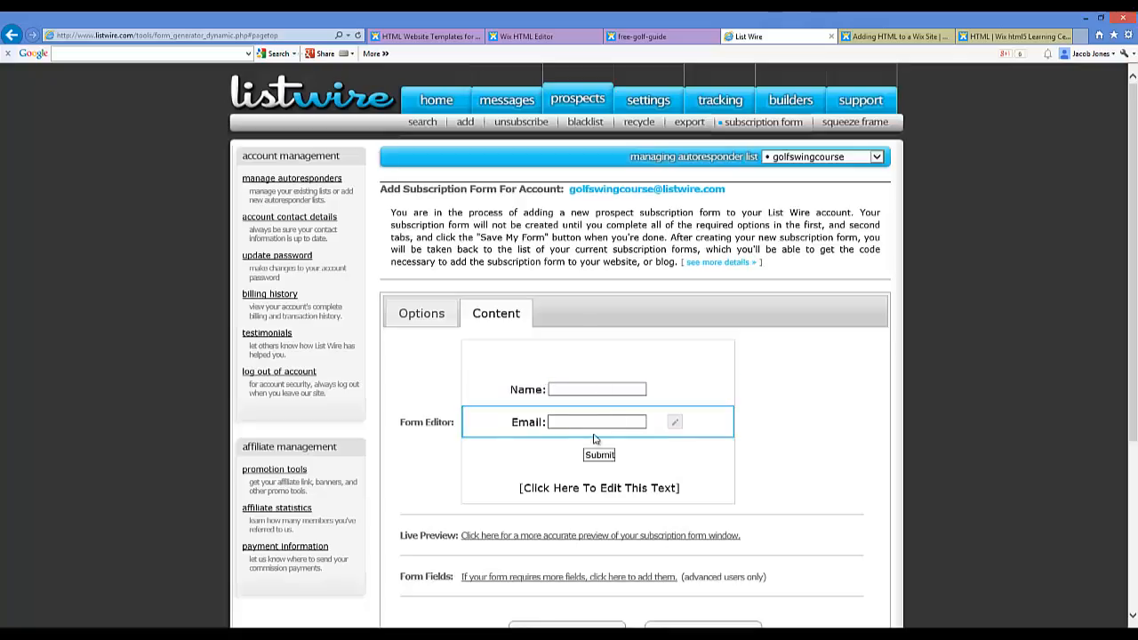
pyautogui.click(586, 491)
pyautogui.click(405, 218)
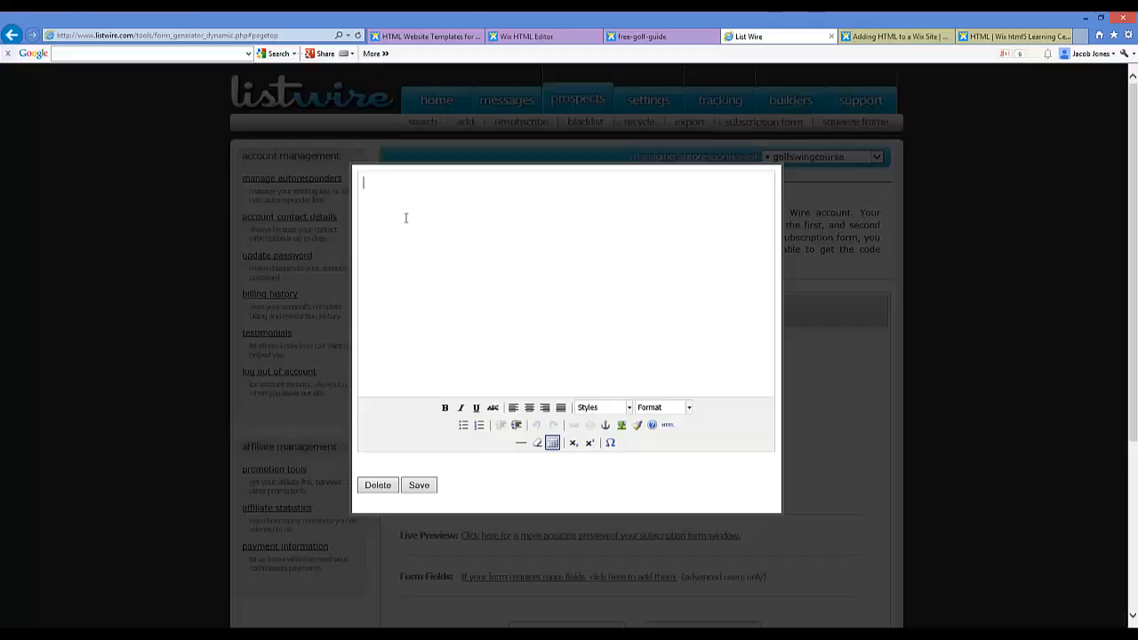
pyautogui.click(418, 485)
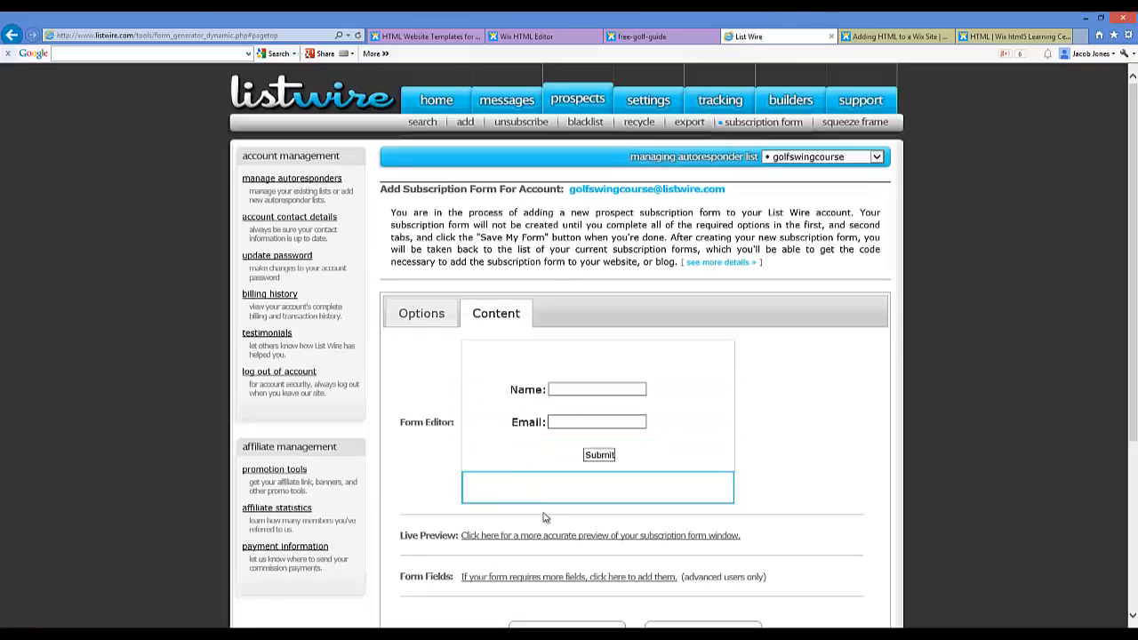
# Step: Save the Free Golf Guide form, copy its embed script, and return to the Wix editor
pyautogui.scroll(-3, 758, 481)
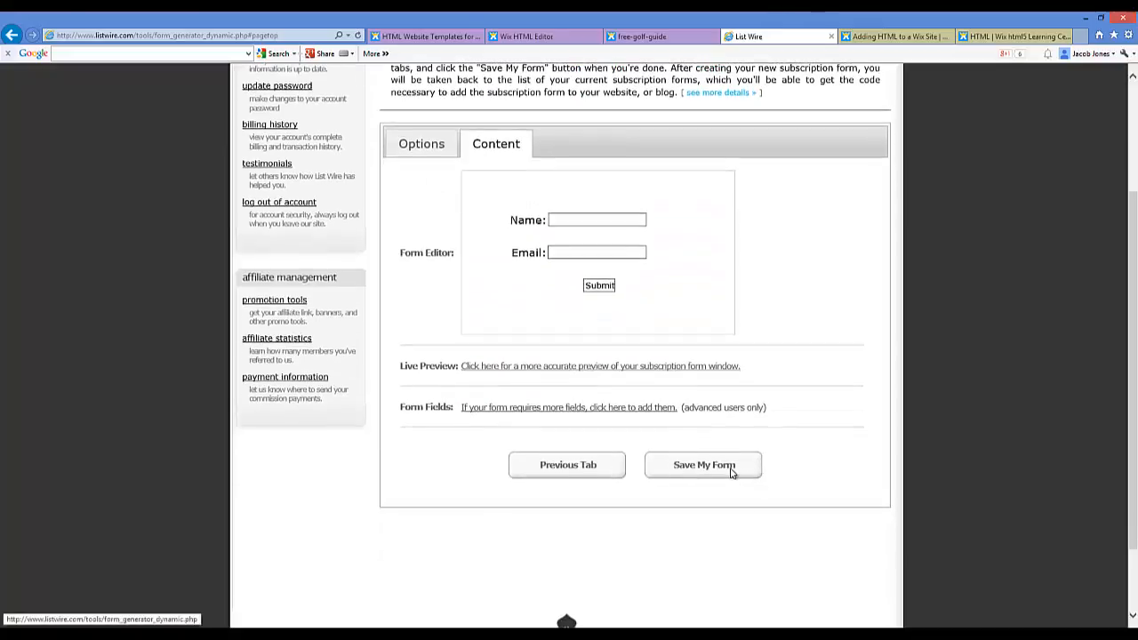
pyautogui.click(736, 470)
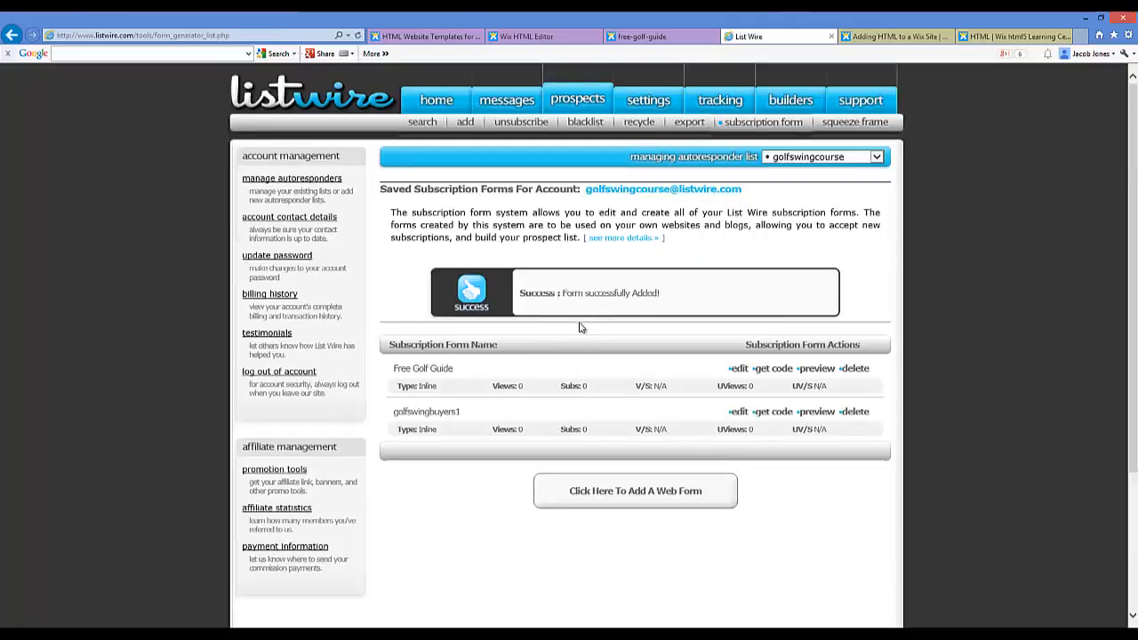
pyautogui.click(771, 368)
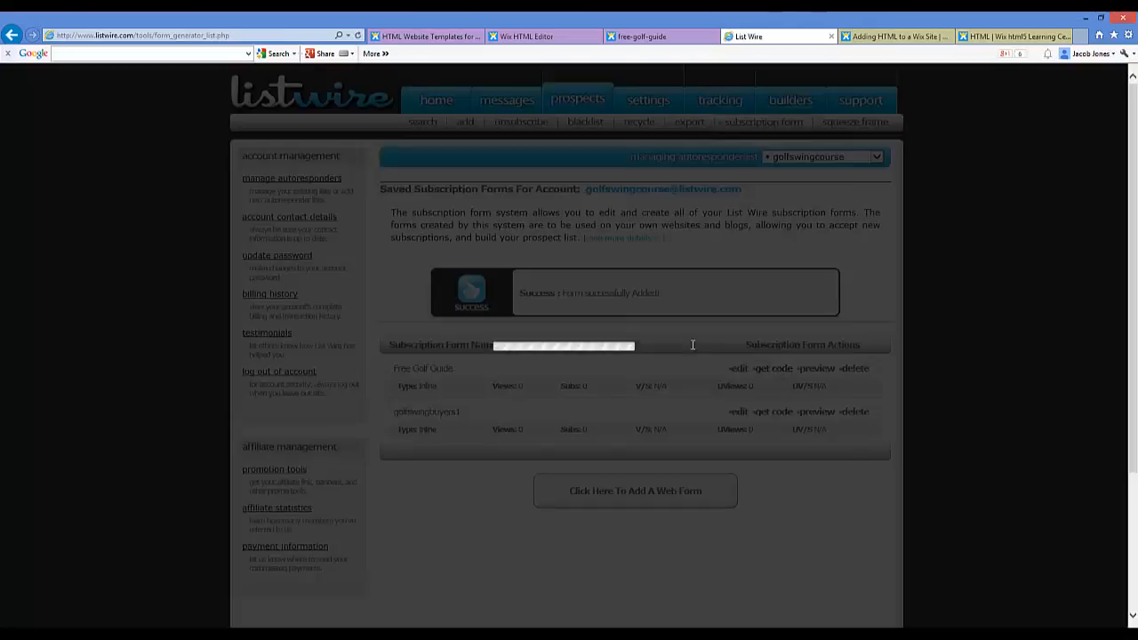
pyautogui.click(560, 241)
pyautogui.rightClick(611, 237)
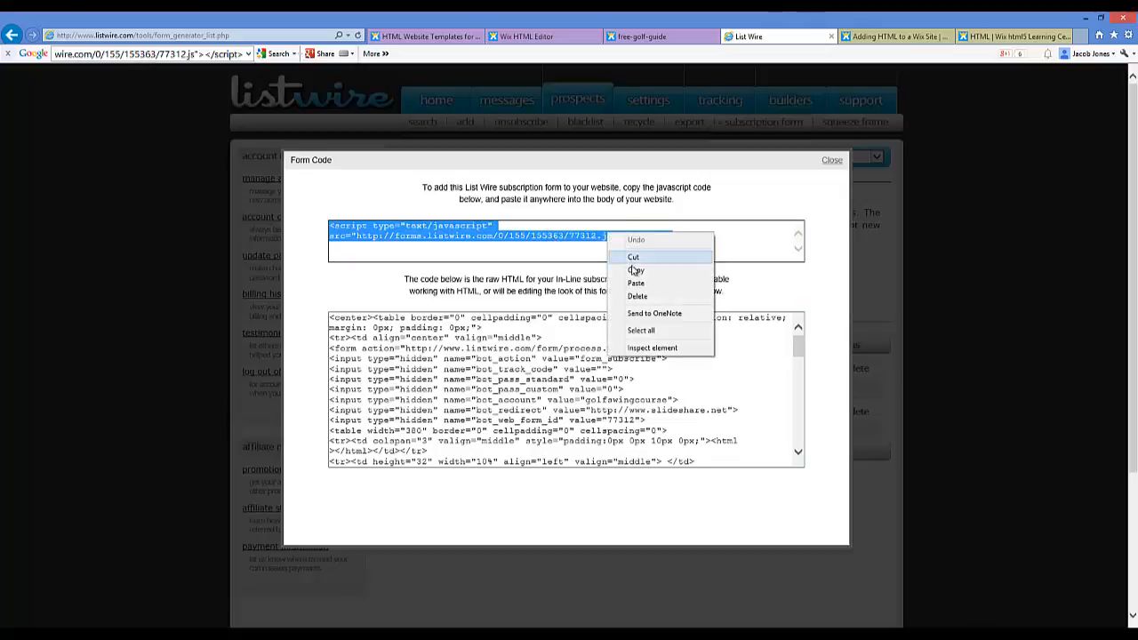
pyautogui.click(653, 269)
pyautogui.click(638, 37)
pyautogui.click(545, 38)
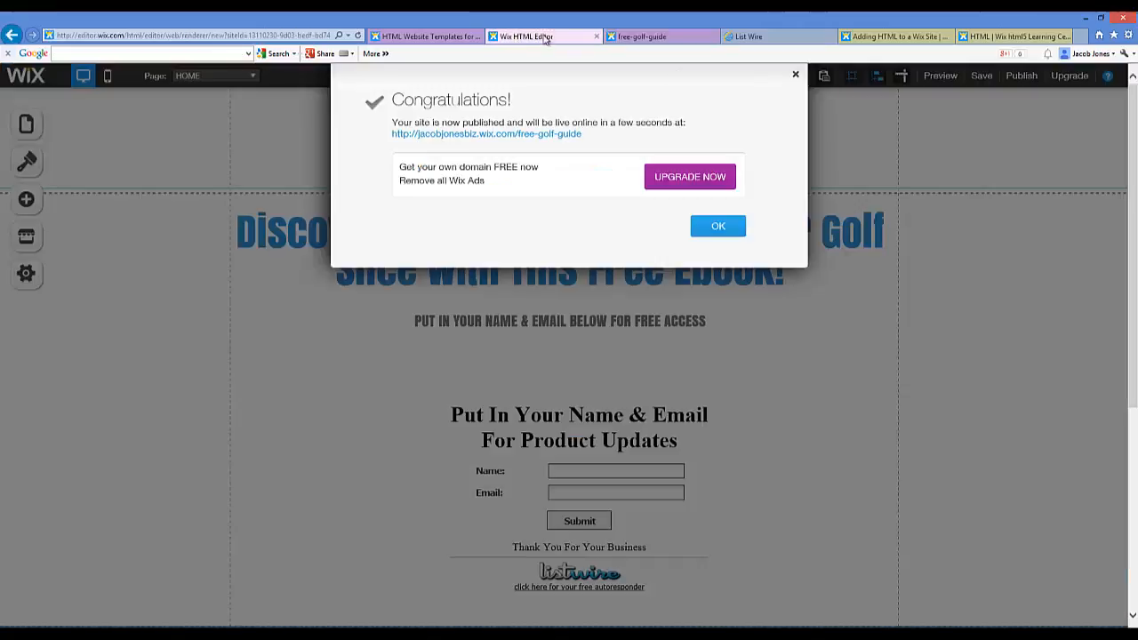
# Step: Replace the opt-in HTML element's code with the pasted List Wire script and apply it
pyautogui.click(795, 74)
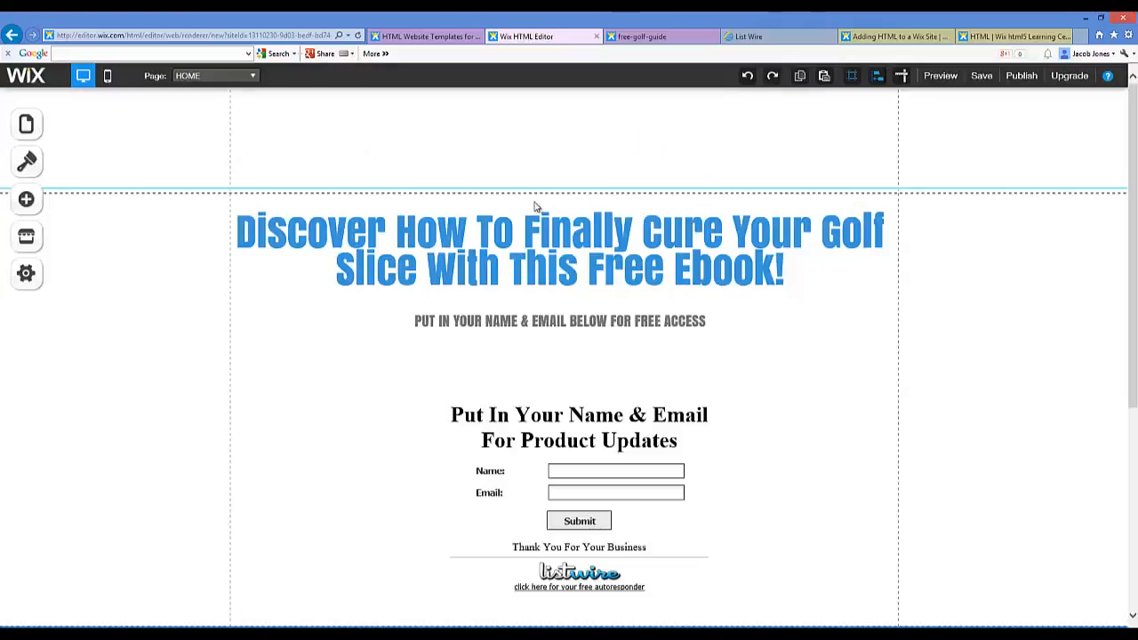
pyautogui.click(484, 411)
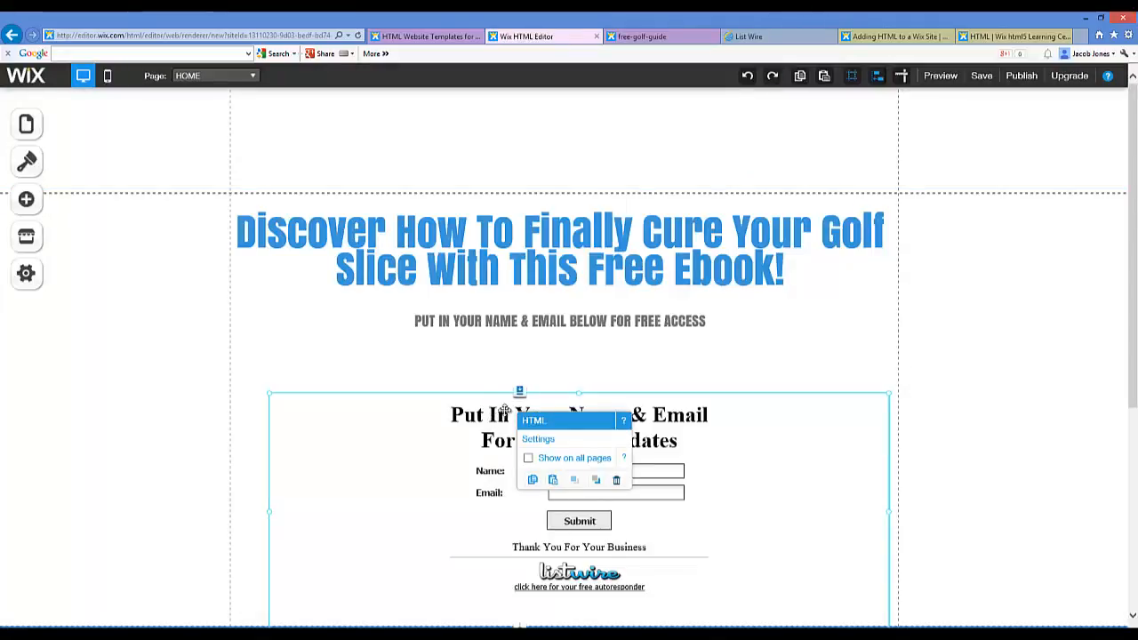
pyautogui.click(538, 439)
pyautogui.click(194, 260)
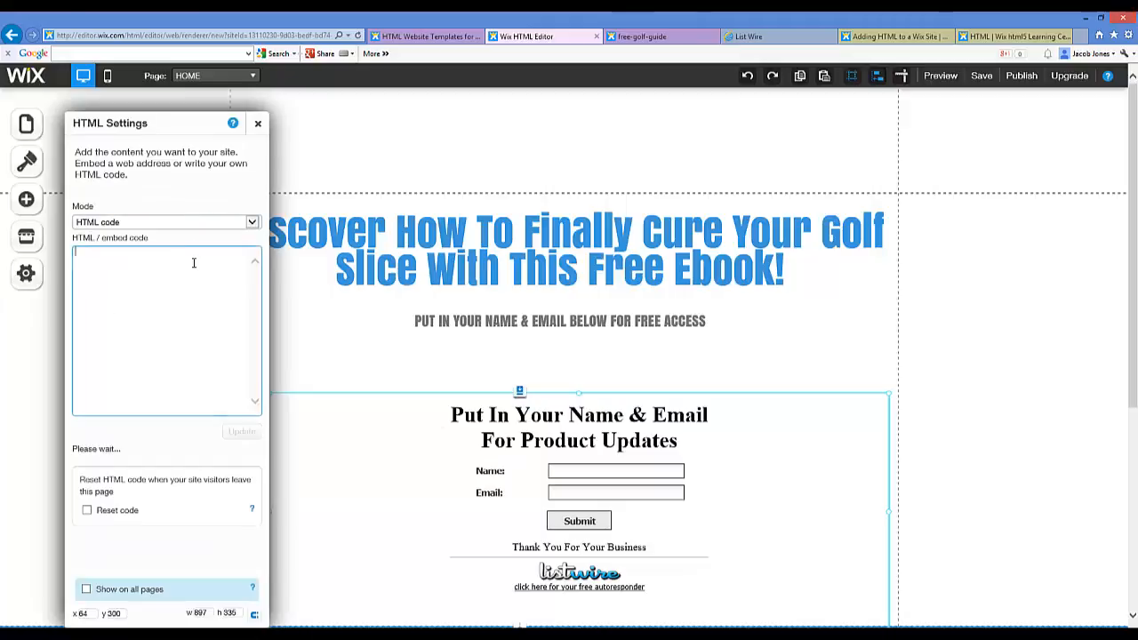
pyautogui.hotkey('ctrl', 'v')
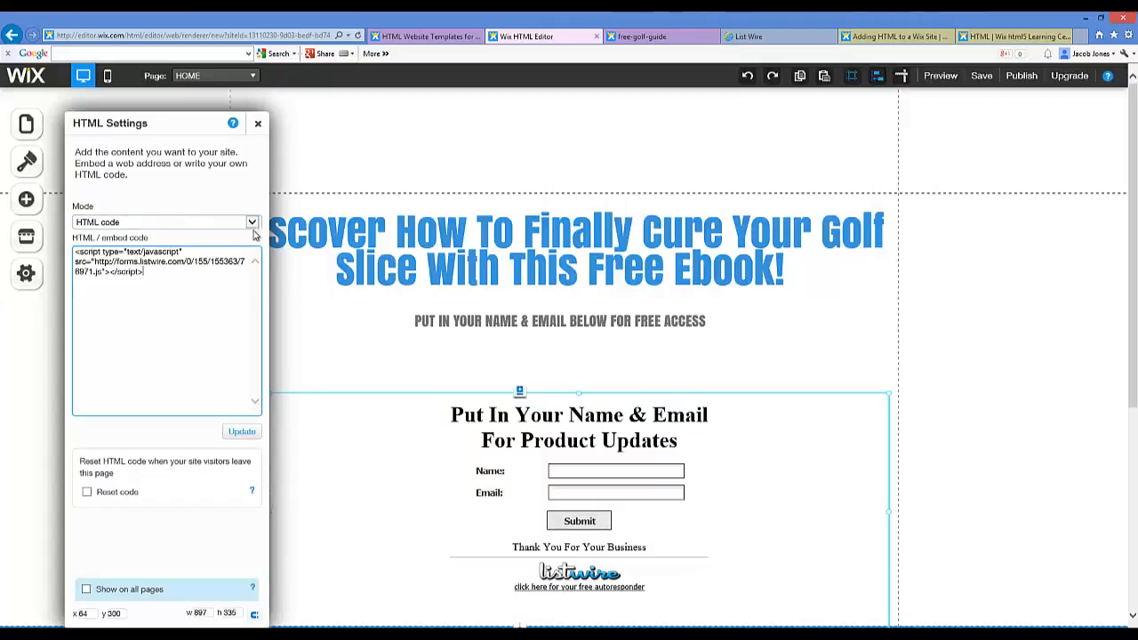
pyautogui.hotkey('ctrl', 'a')
pyautogui.hotkey('ctrl', 'v')
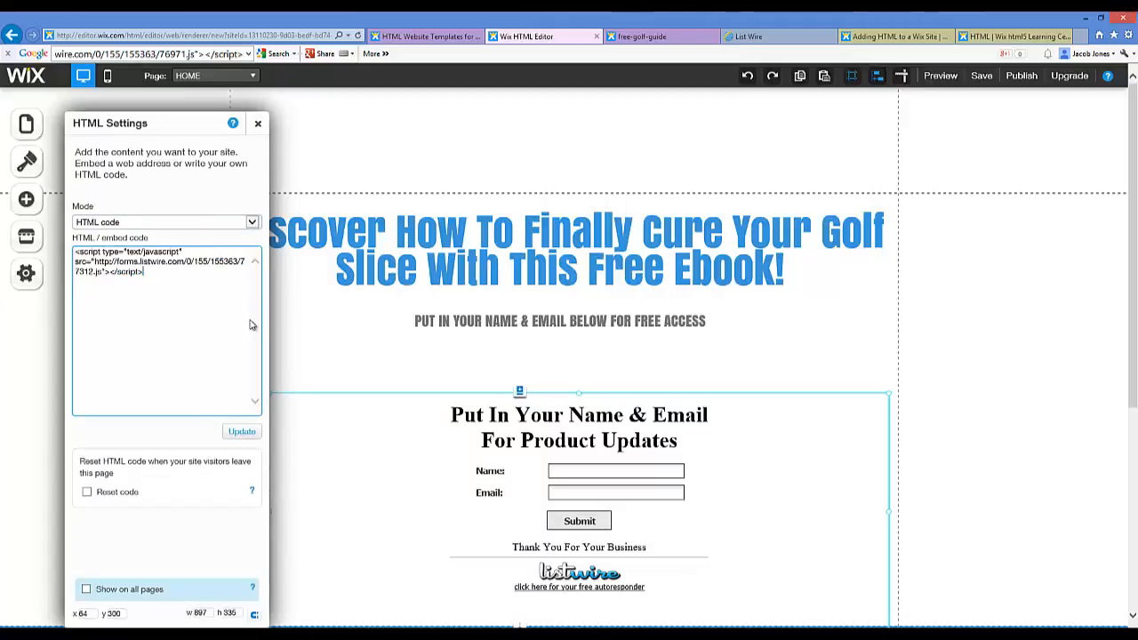
pyautogui.click(243, 433)
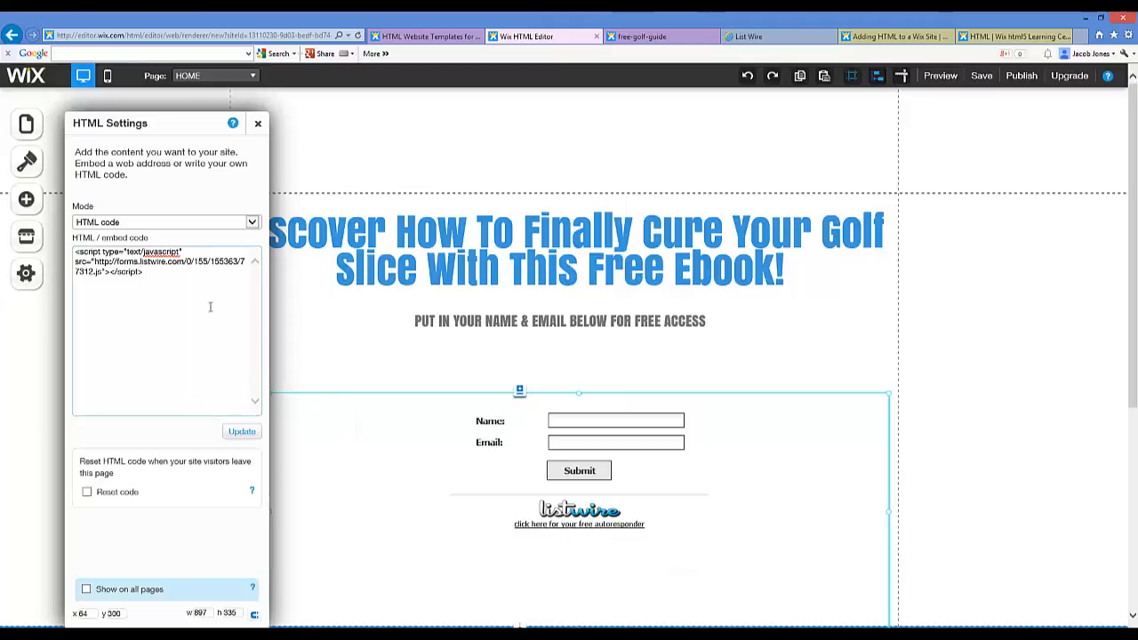
pyautogui.click(258, 125)
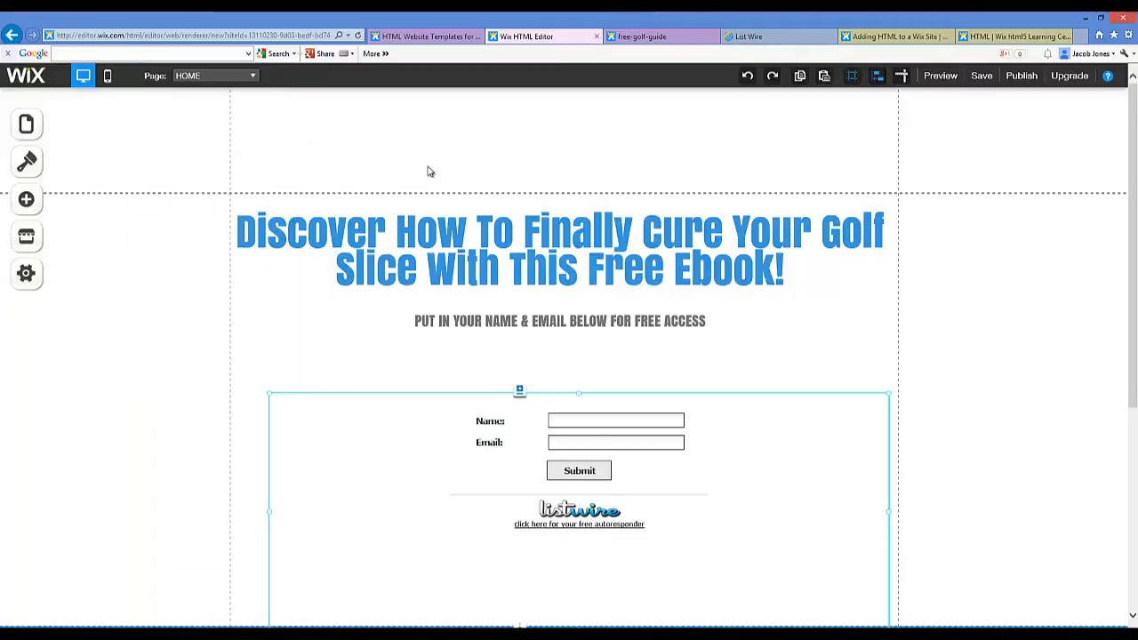
# Step: Republish the site and dismiss the success message
pyautogui.click(1014, 78)
pyautogui.click(570, 306)
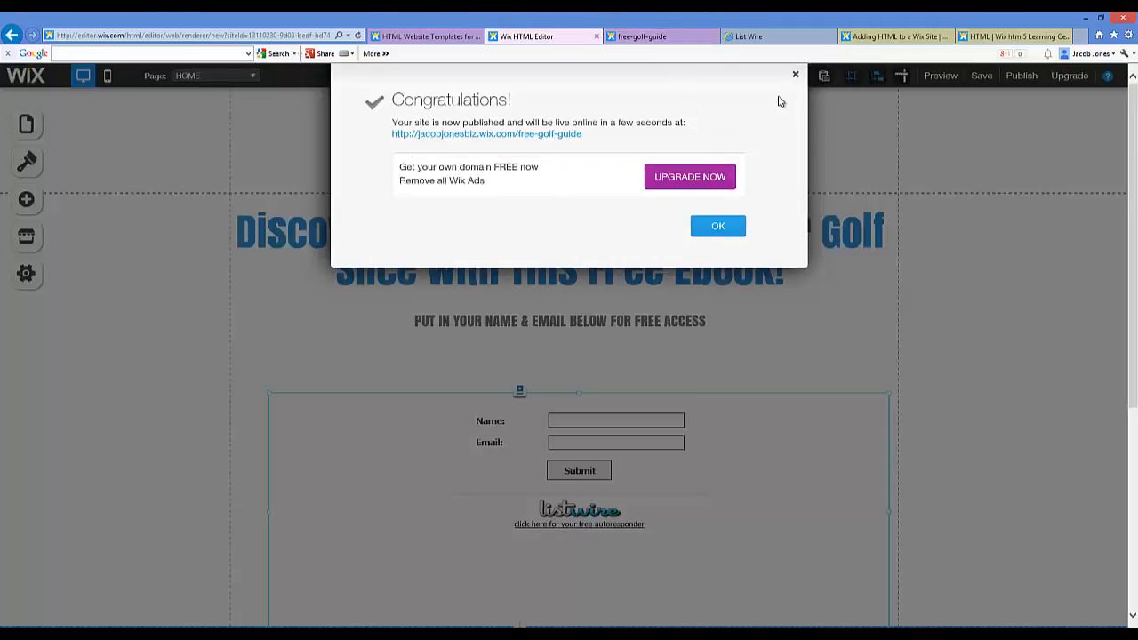
pyautogui.click(795, 74)
# Step: Reload the live free-golf-guide page so the updated form appears
pyautogui.click(658, 37)
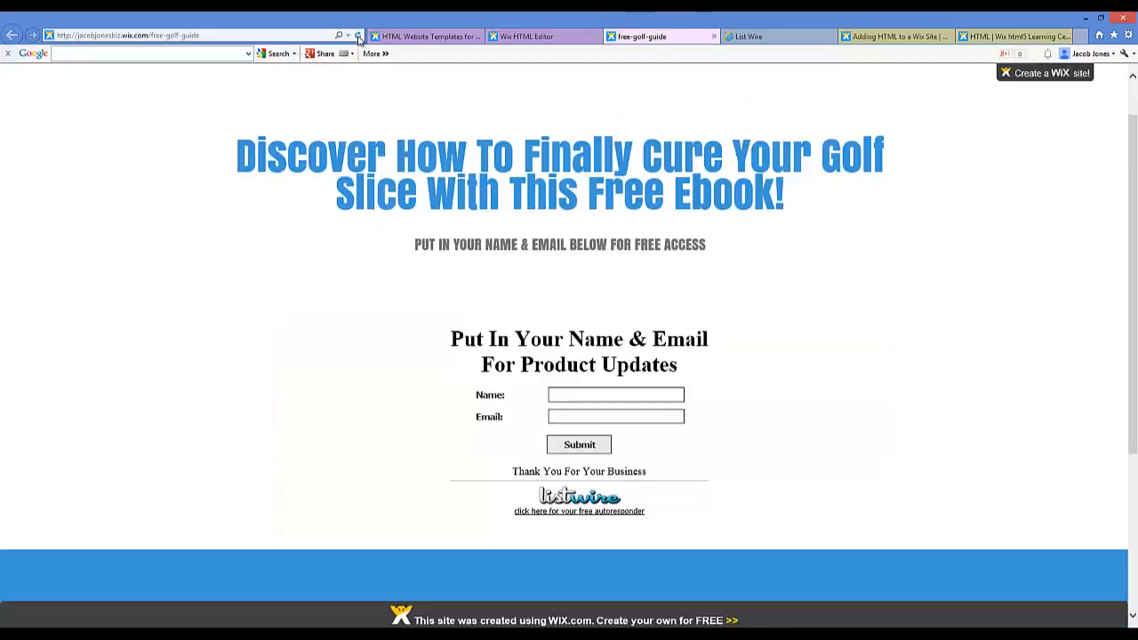
pyautogui.click(359, 38)
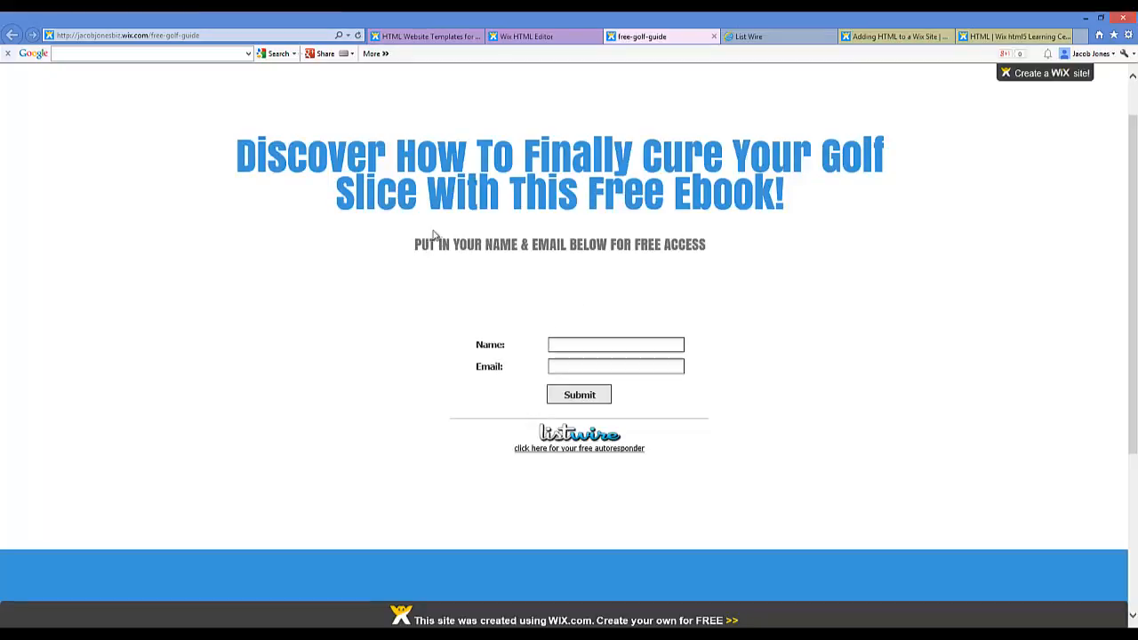
pyautogui.scroll(-3, 669, 223)
pyautogui.scroll(4, 711, 298)
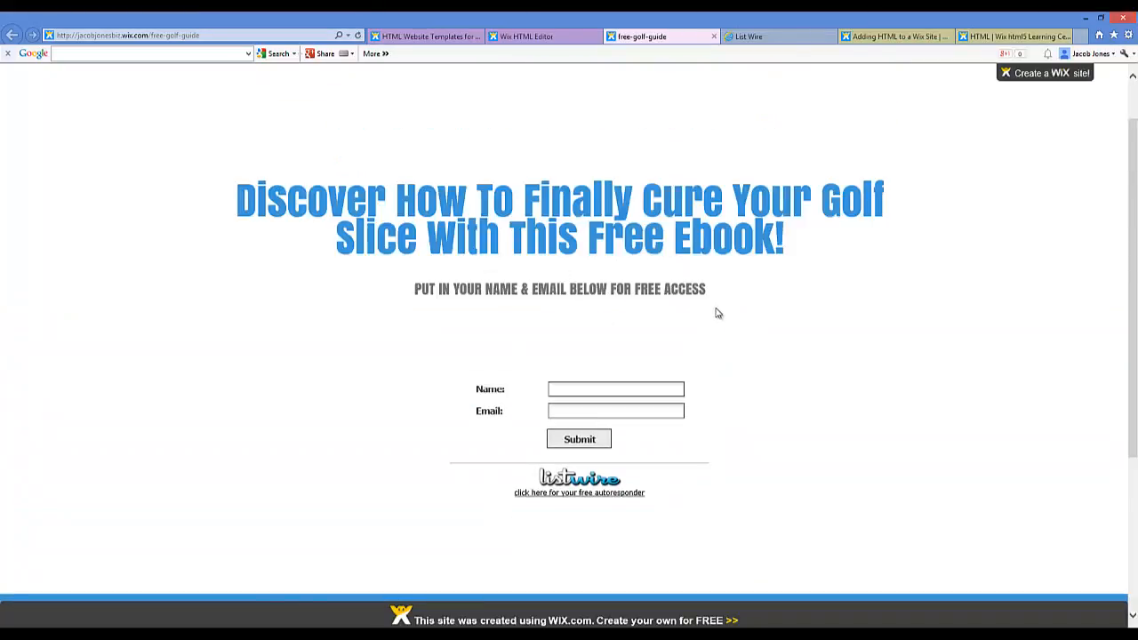
# Step: Copy the live page's web address, then enter a test name in the form's Name field
pyautogui.click(163, 36)
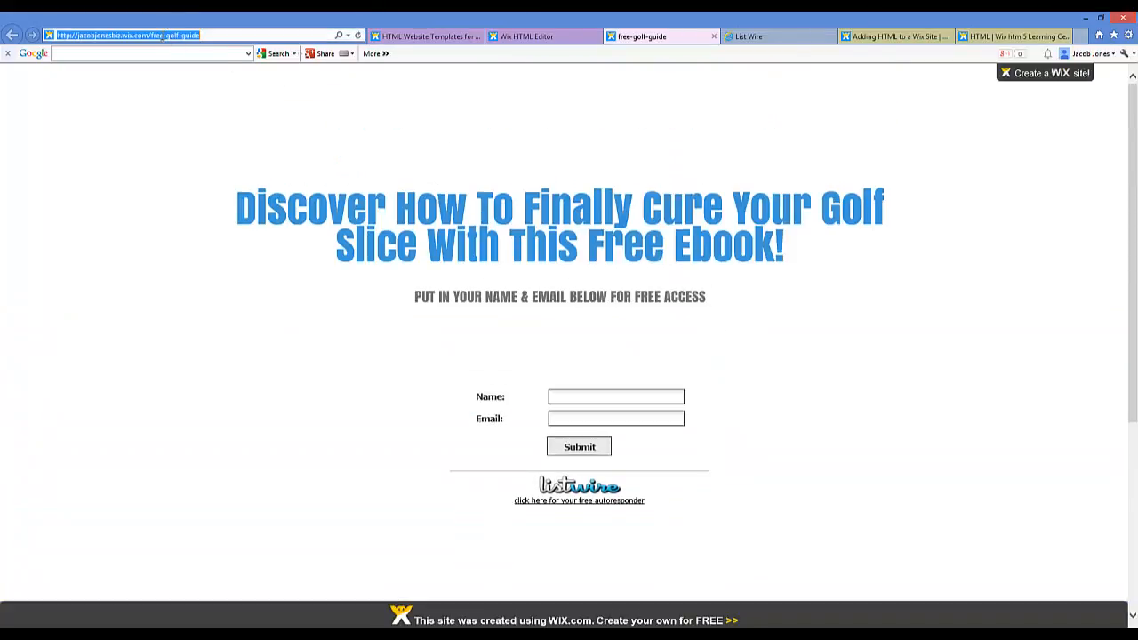
pyautogui.rightClick(161, 40)
pyautogui.click(189, 74)
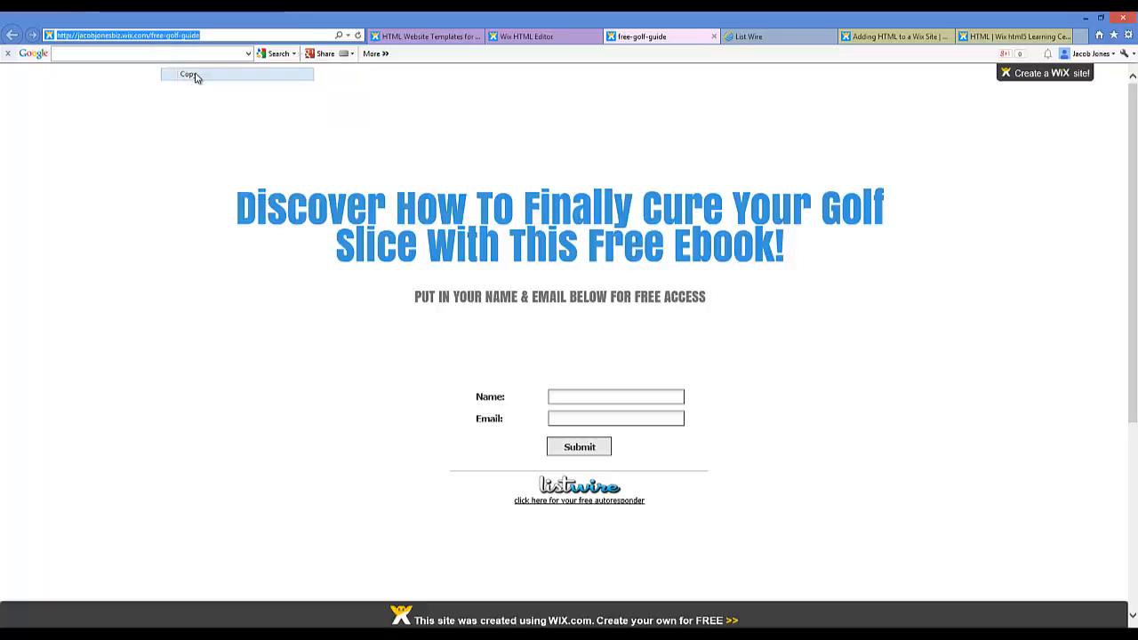
pyautogui.rightClick(164, 33)
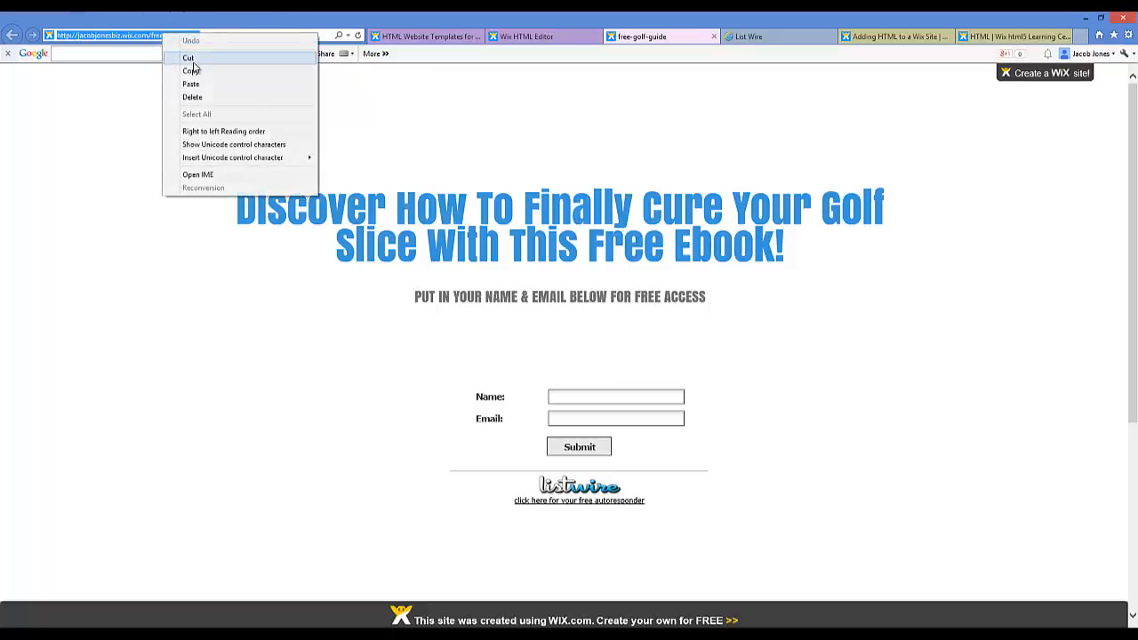
pyautogui.click(188, 71)
pyautogui.rightClick(176, 41)
pyautogui.click(190, 73)
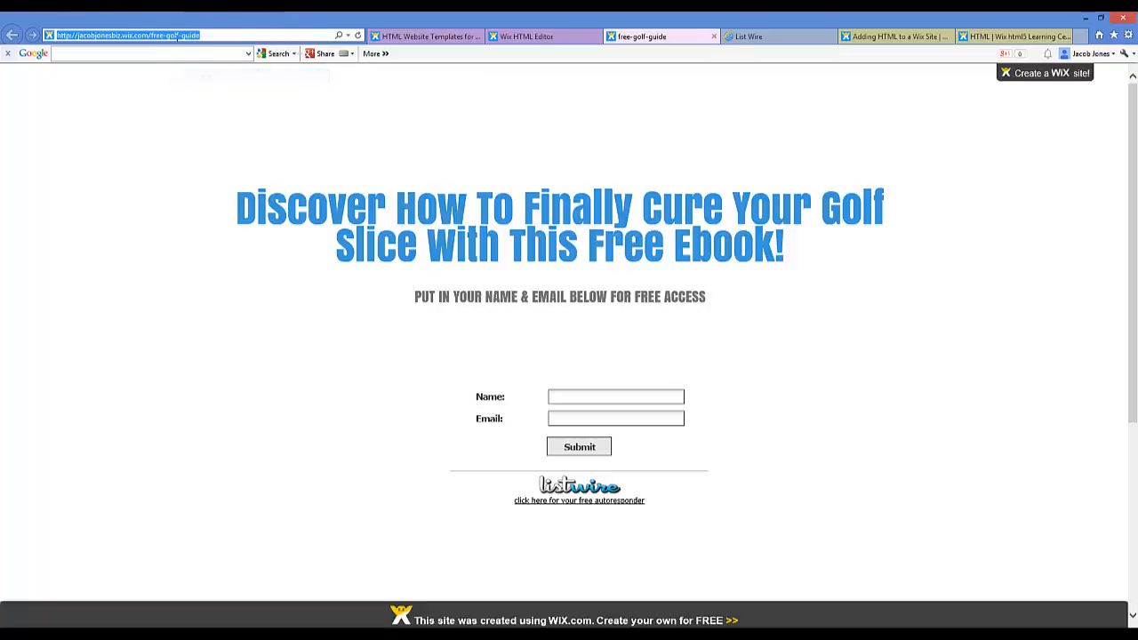
pyautogui.rightClick(177, 39)
pyautogui.click(192, 71)
pyautogui.click(584, 396)
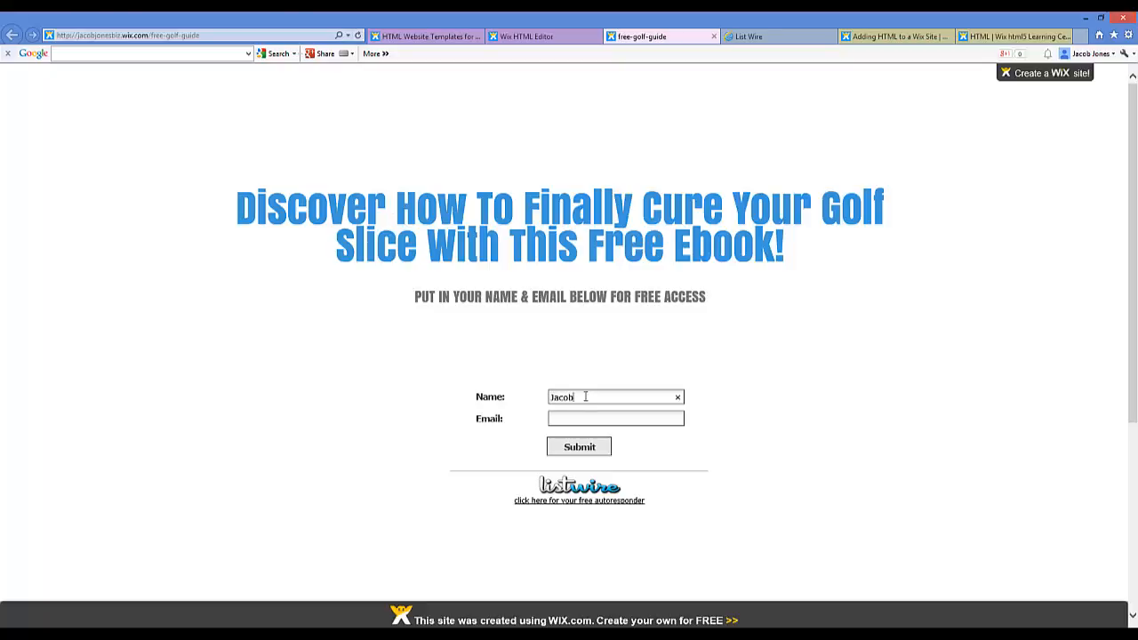
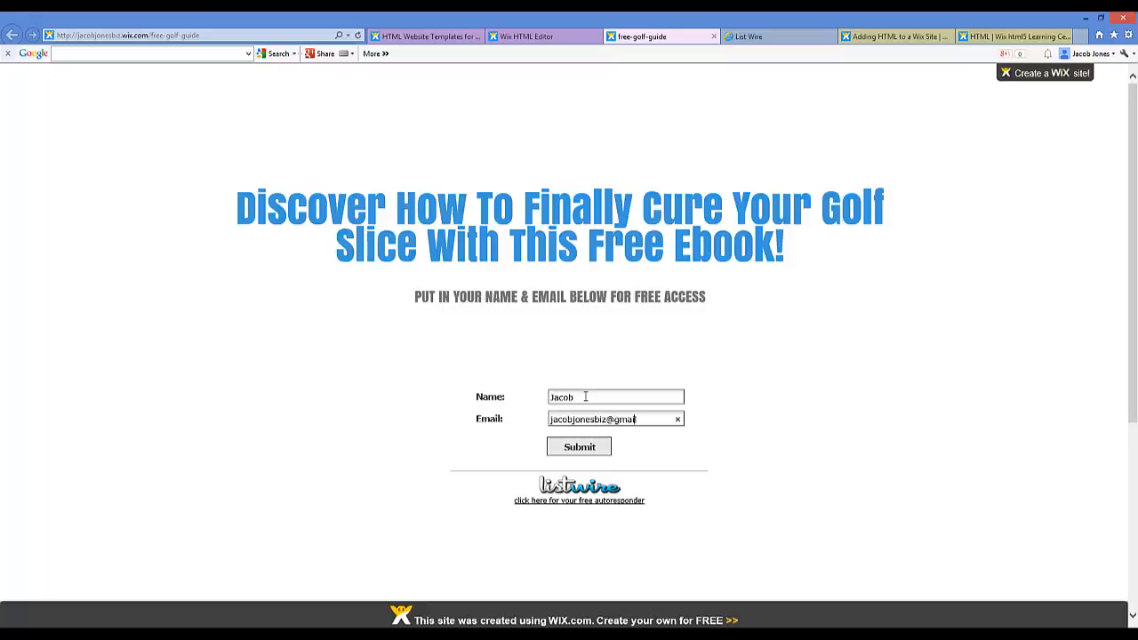
# Step: Submit the opt-in form and review List Wire's 'Step Two: Activate Your Subscription' confirmation
pyautogui.click(608, 448)
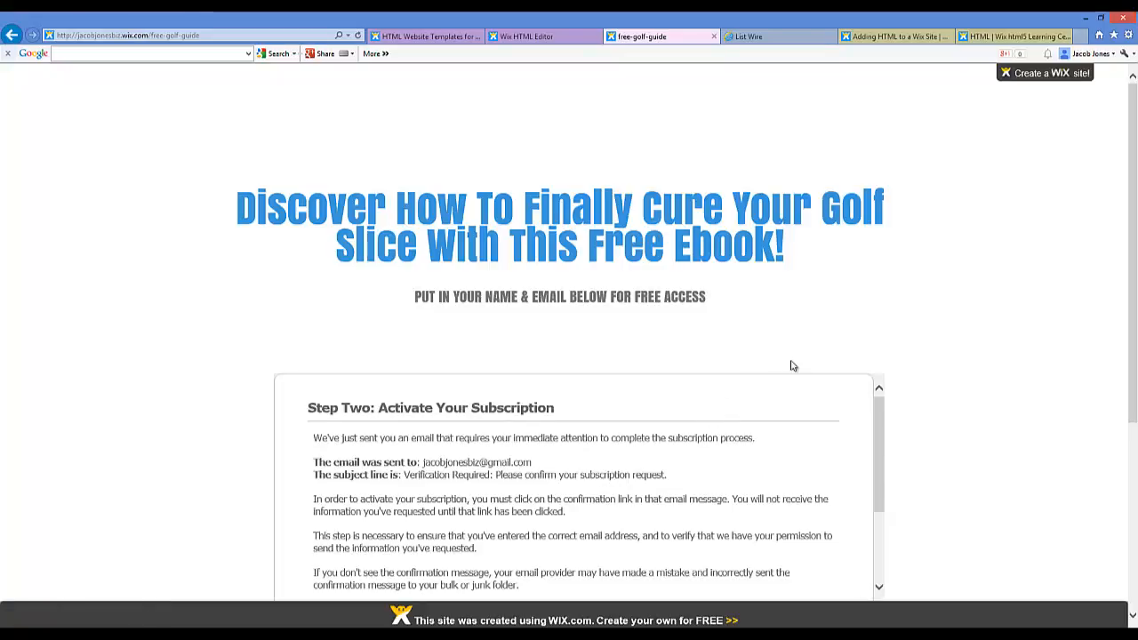
pyautogui.scroll(-2, 1133, 298)
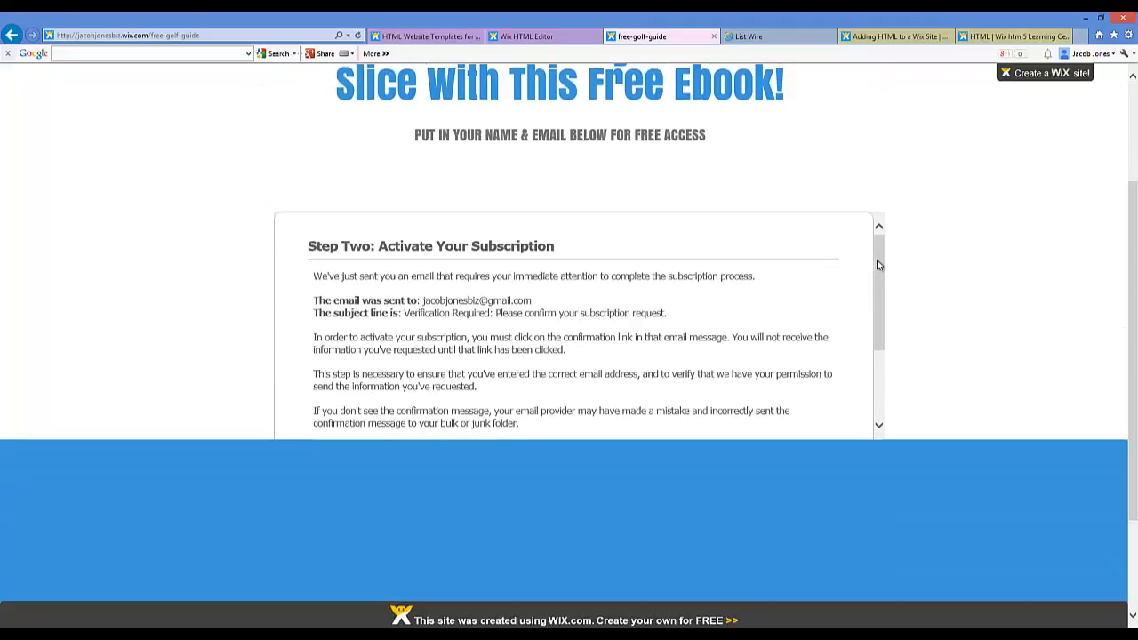
pyautogui.moveTo(877, 265); pyautogui.dragTo(871, 342)
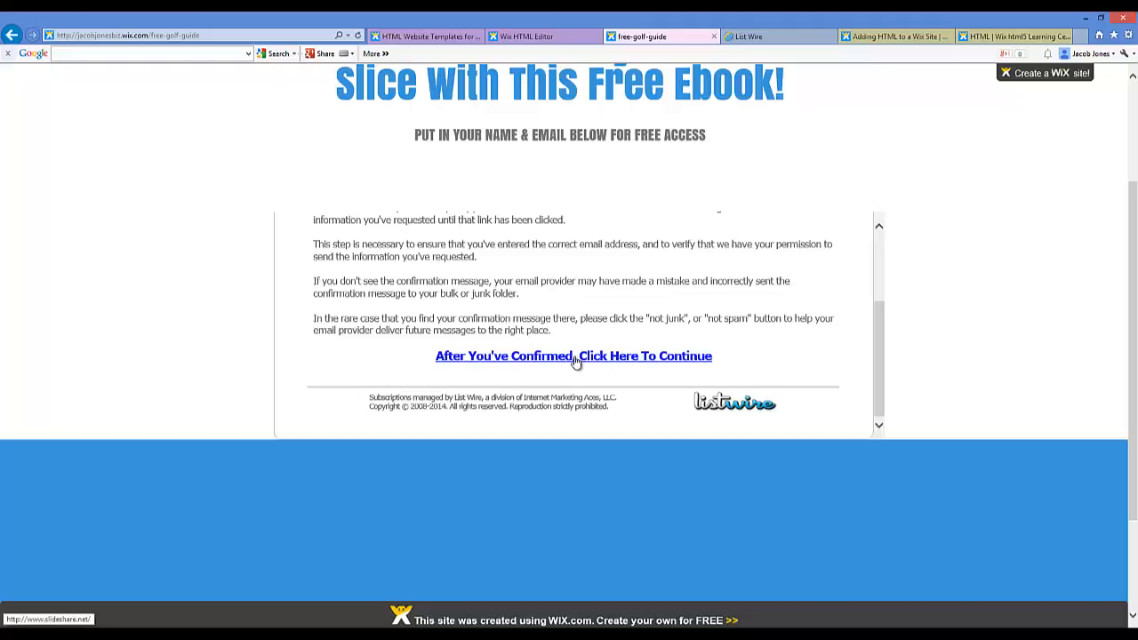
pyautogui.scroll(3, 576, 352)
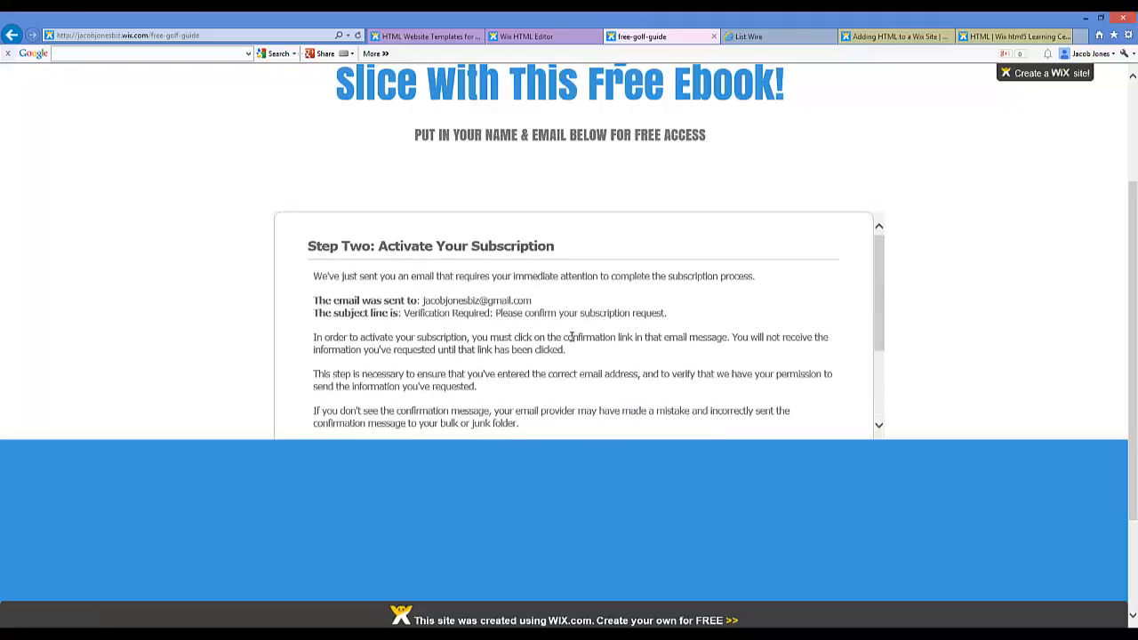
pyautogui.scroll(-3, 538, 294)
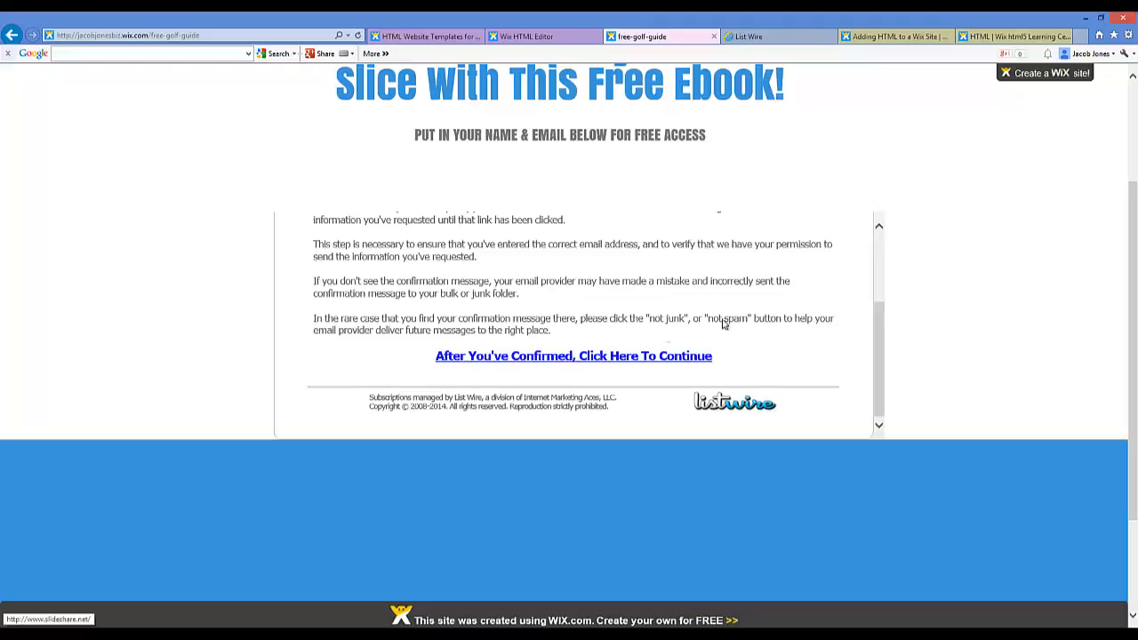
pyautogui.moveTo(878, 324); pyautogui.dragTo(887, 261)
pyautogui.moveTo(1135, 296); pyautogui.dragTo(1120, 188)
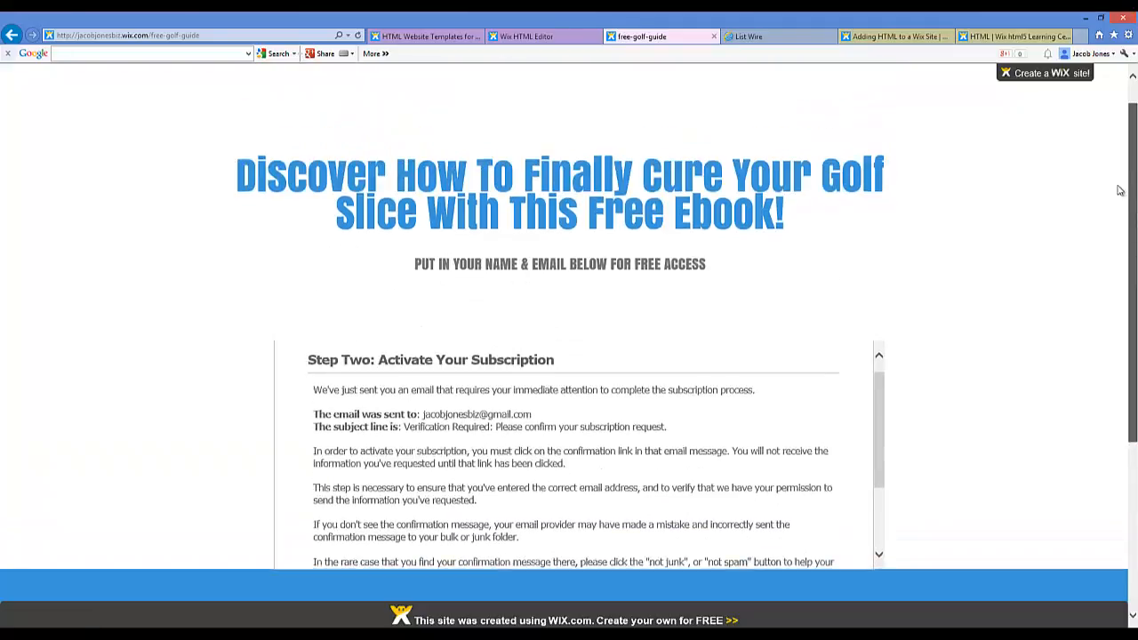
pyautogui.scroll(-4, 821, 325)
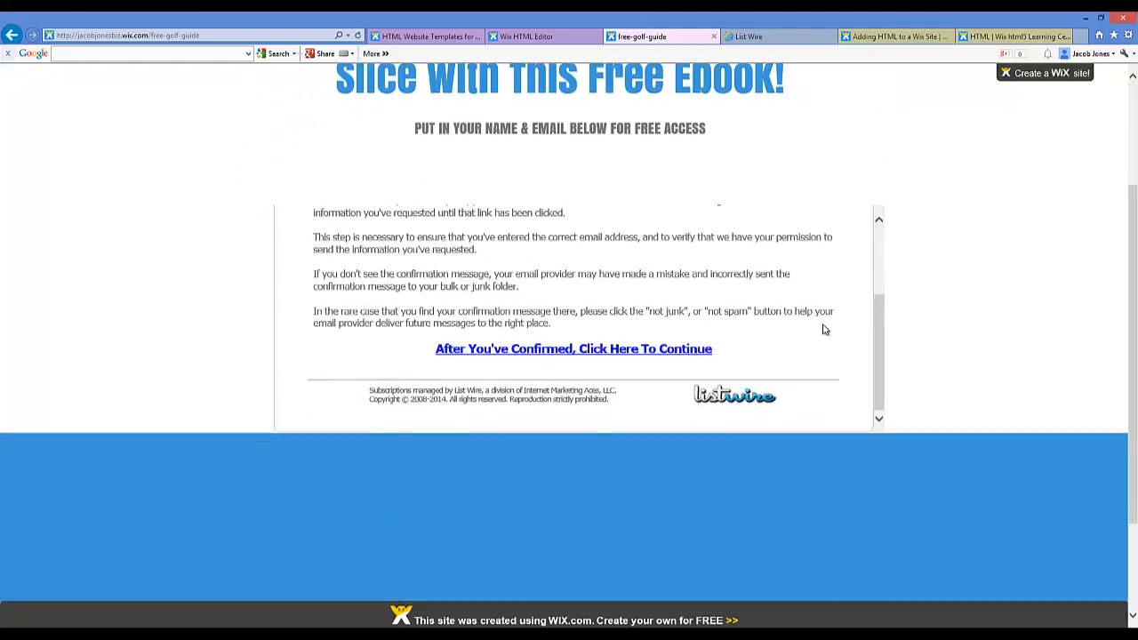
pyautogui.scroll(5, 759, 293)
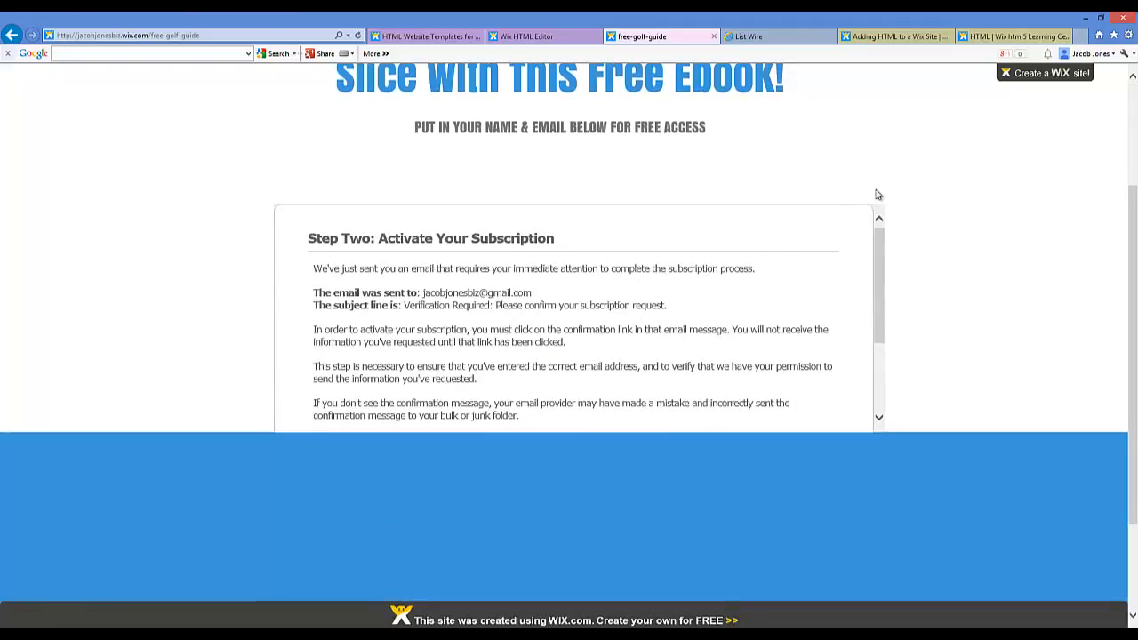
pyautogui.scroll(3, 876, 191)
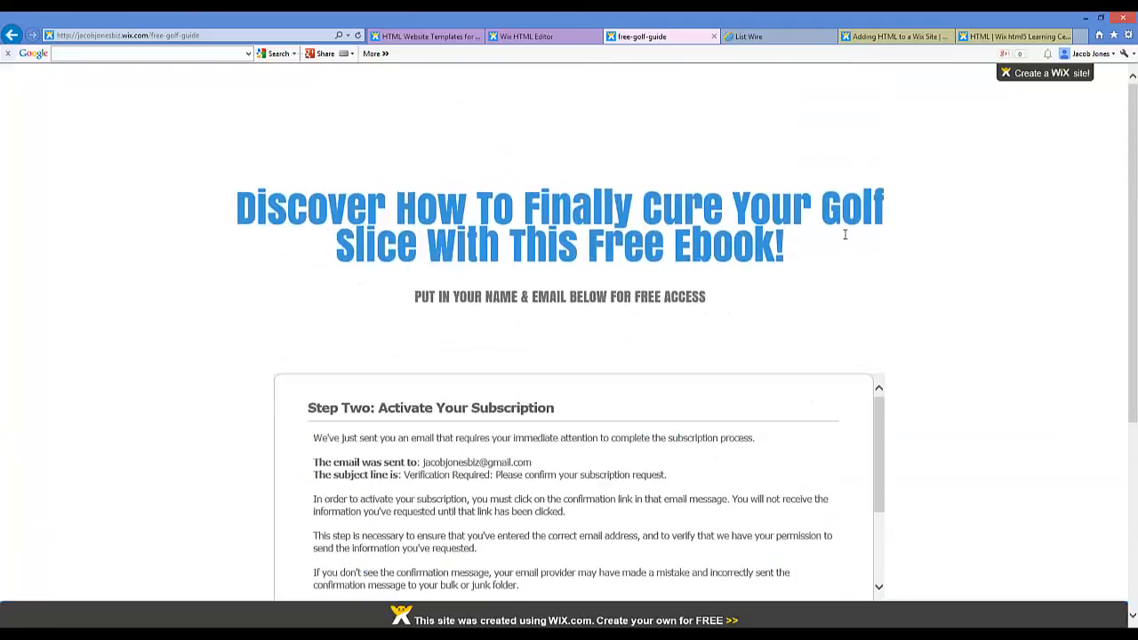